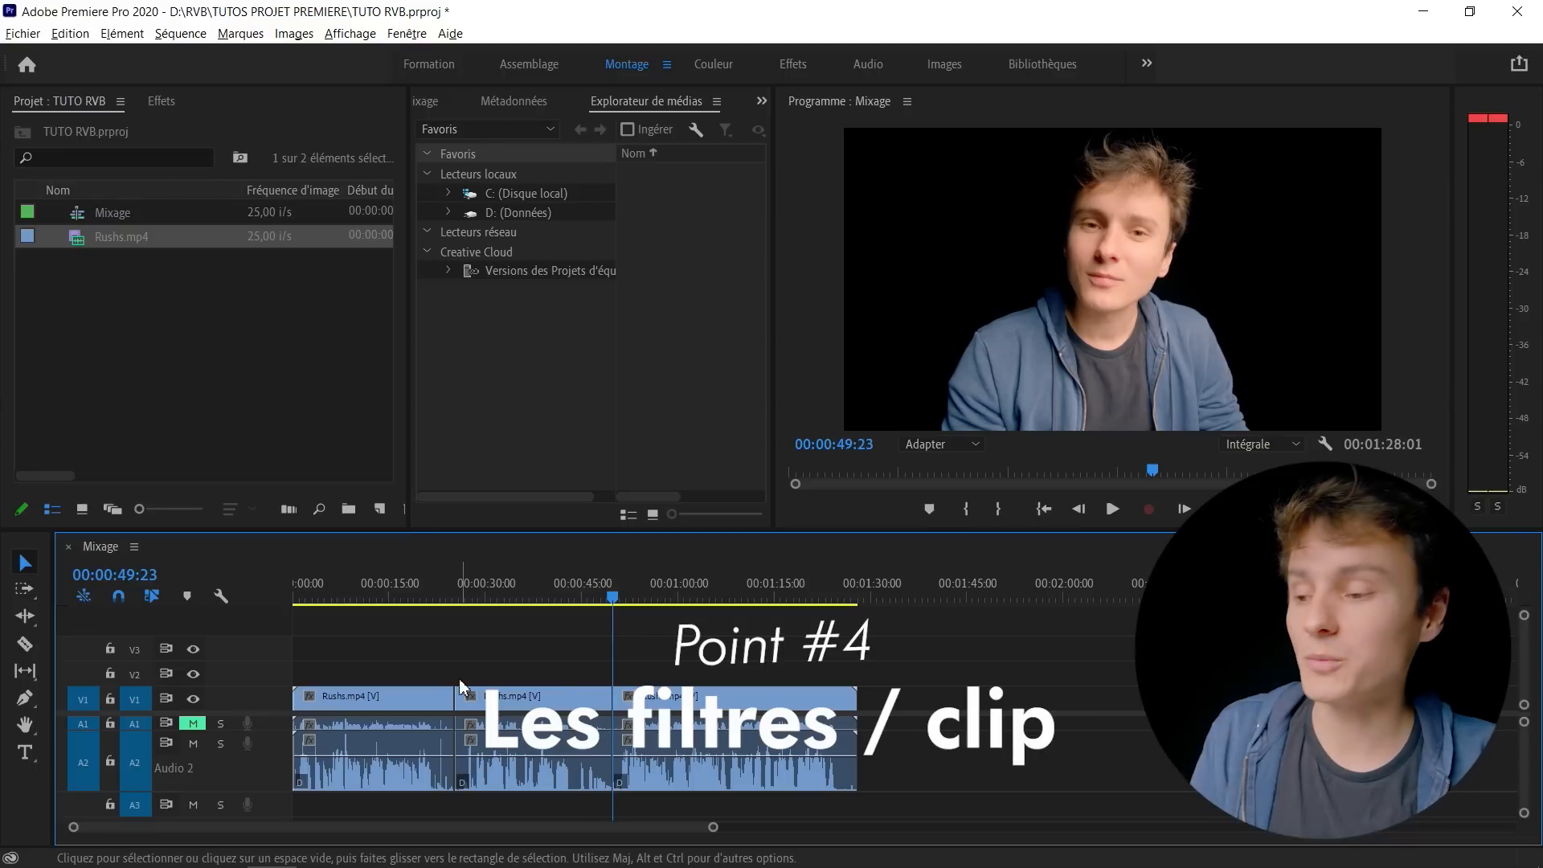
# Apply the Egaliseur paramétrique effect from Filtre et égaliseur to the audio of the last Rushs.mp4 clip.
pyautogui.click(708, 716)
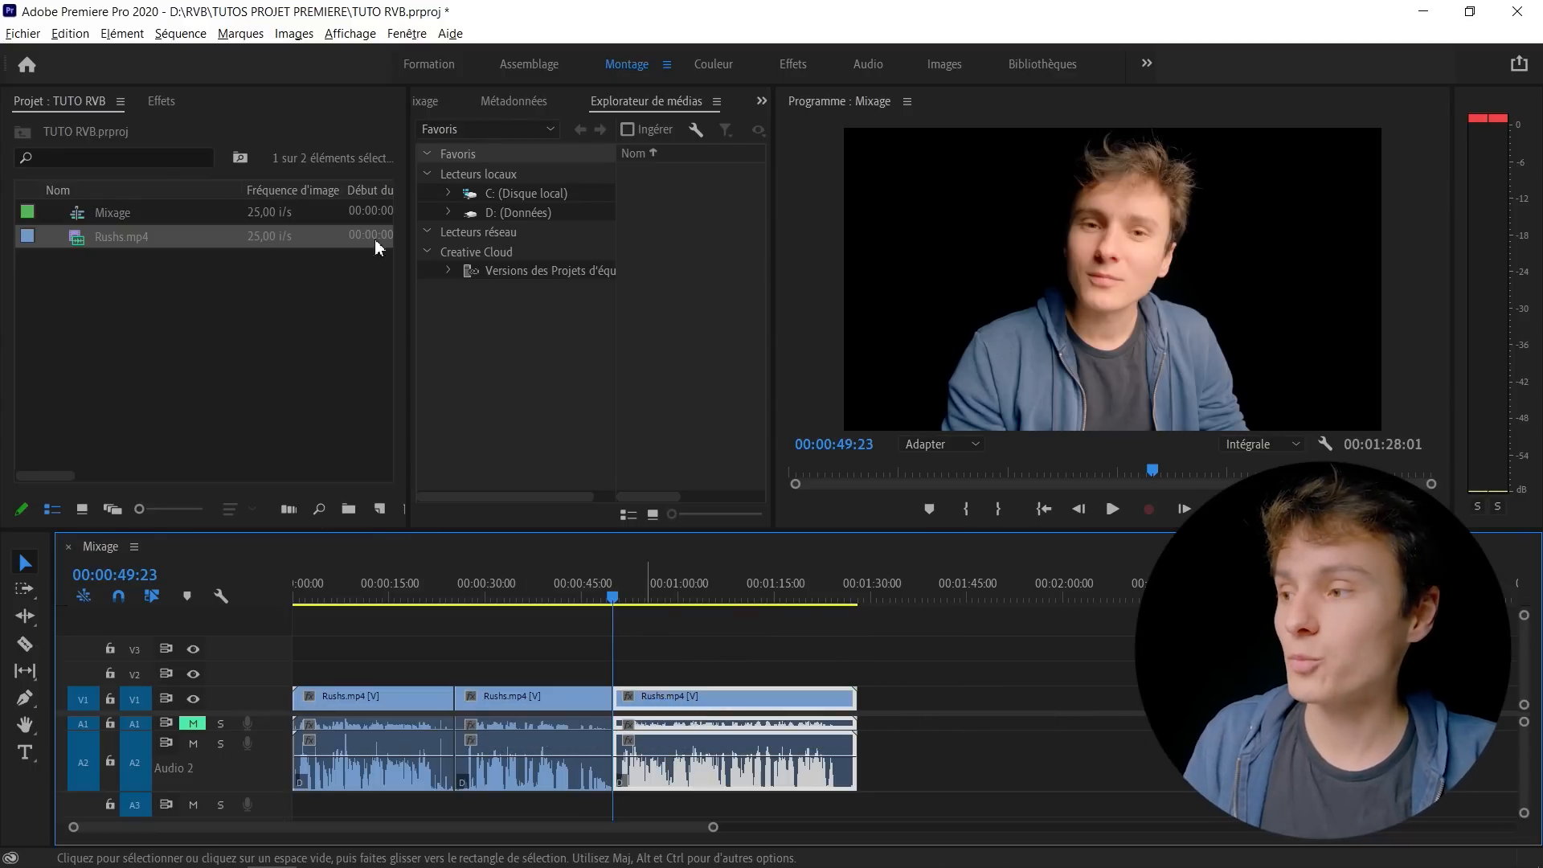
pyautogui.click(173, 103)
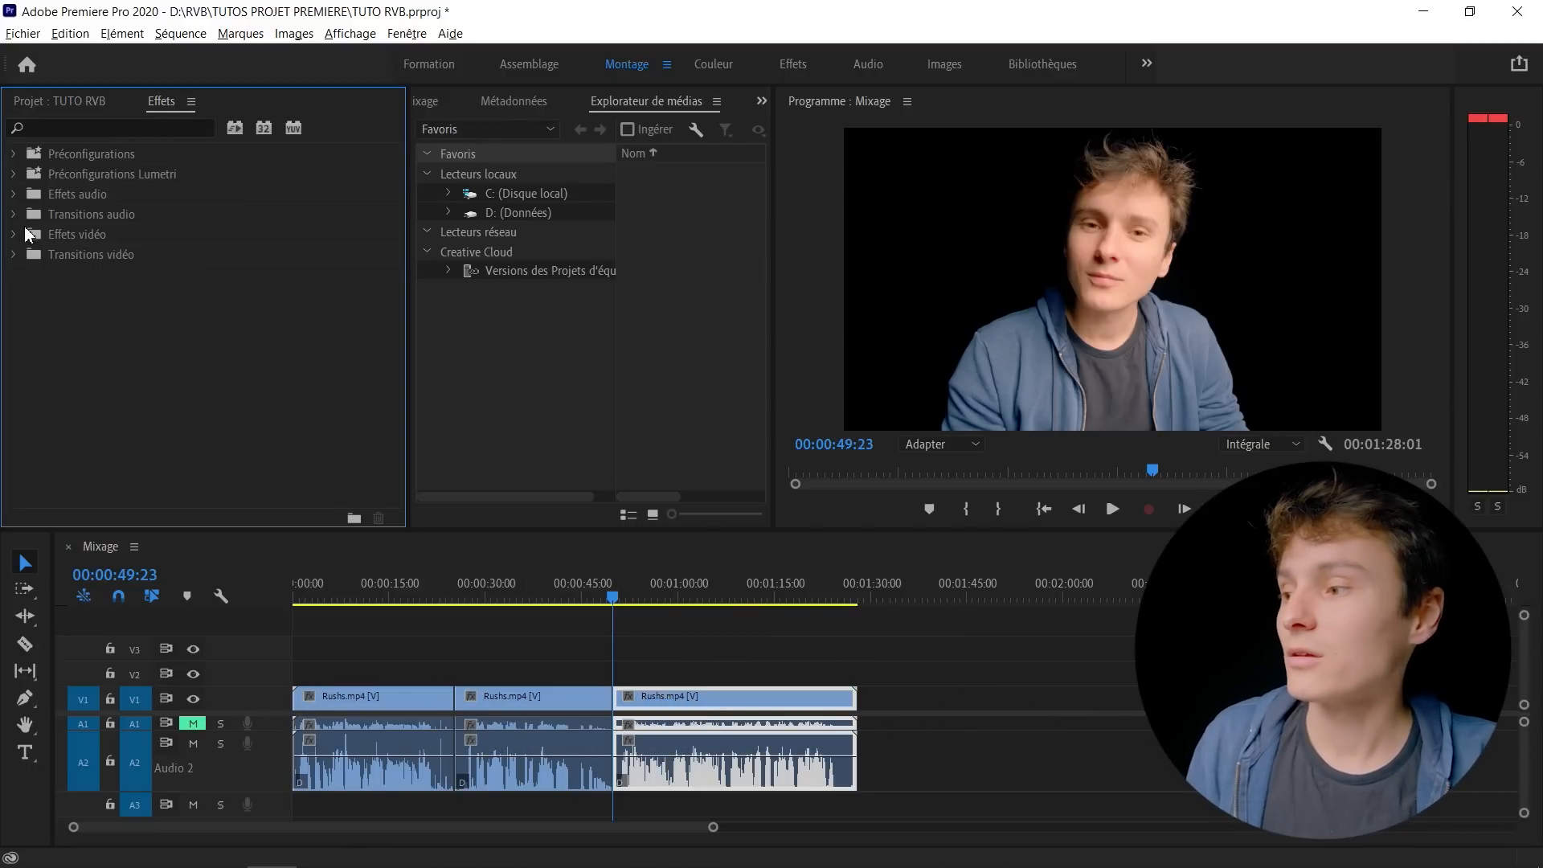
pyautogui.click(14, 195)
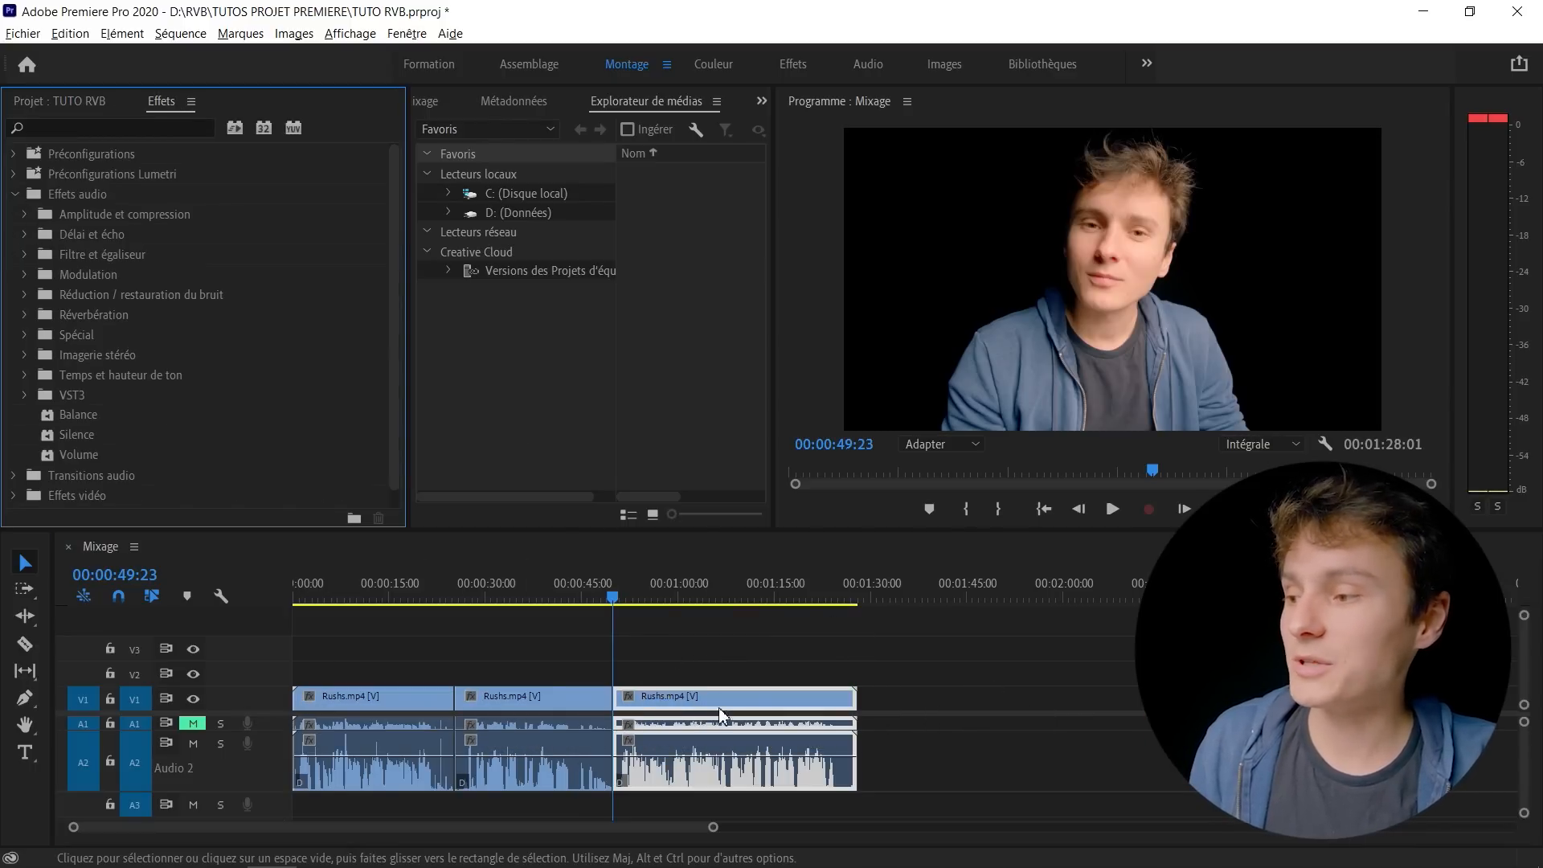
pyautogui.click(25, 254)
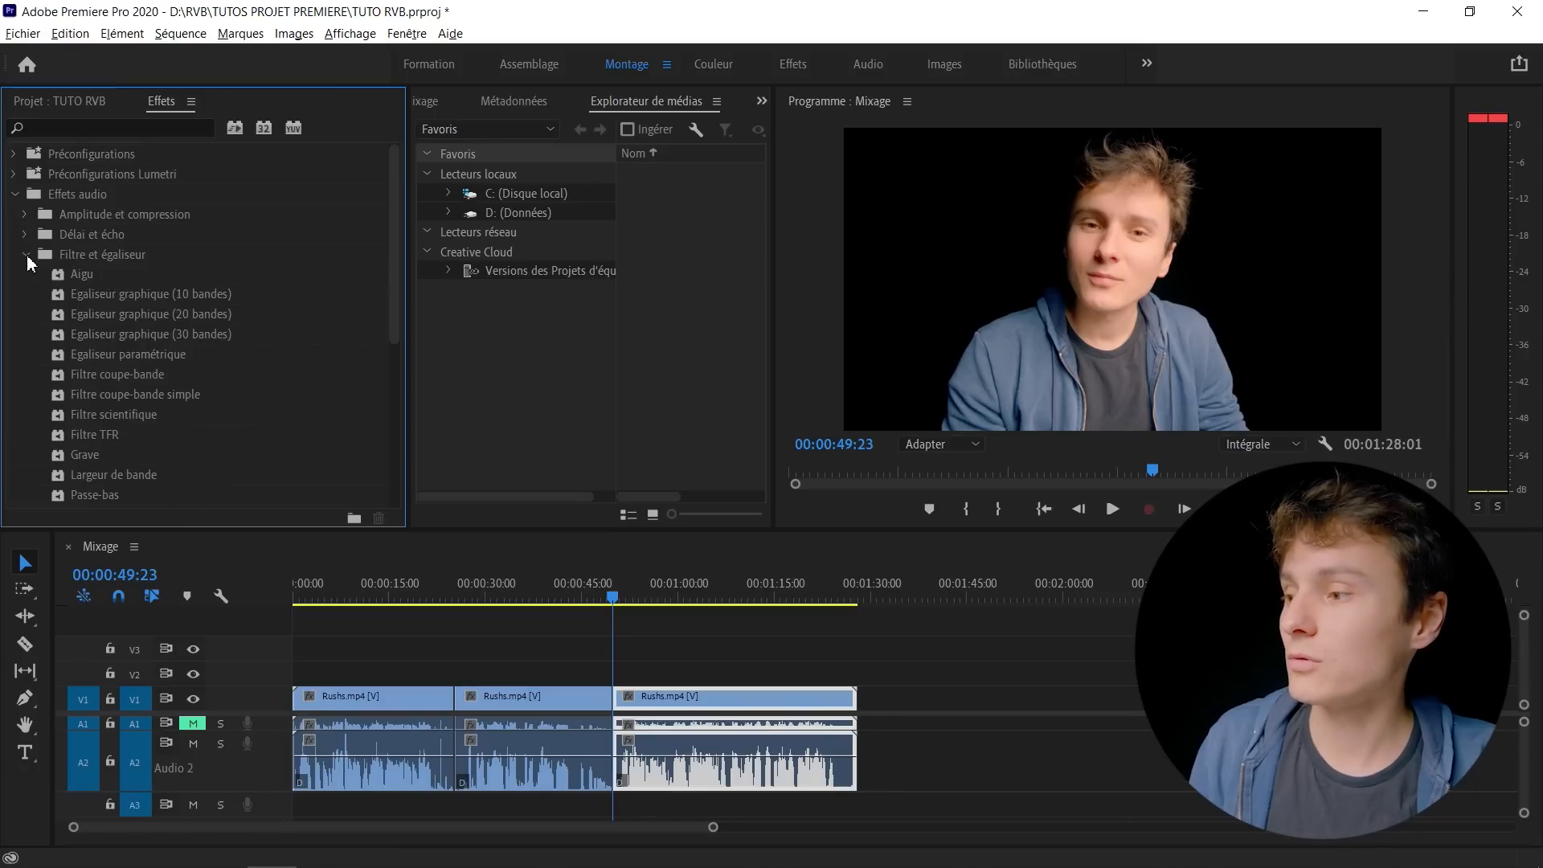
pyautogui.click(59, 356)
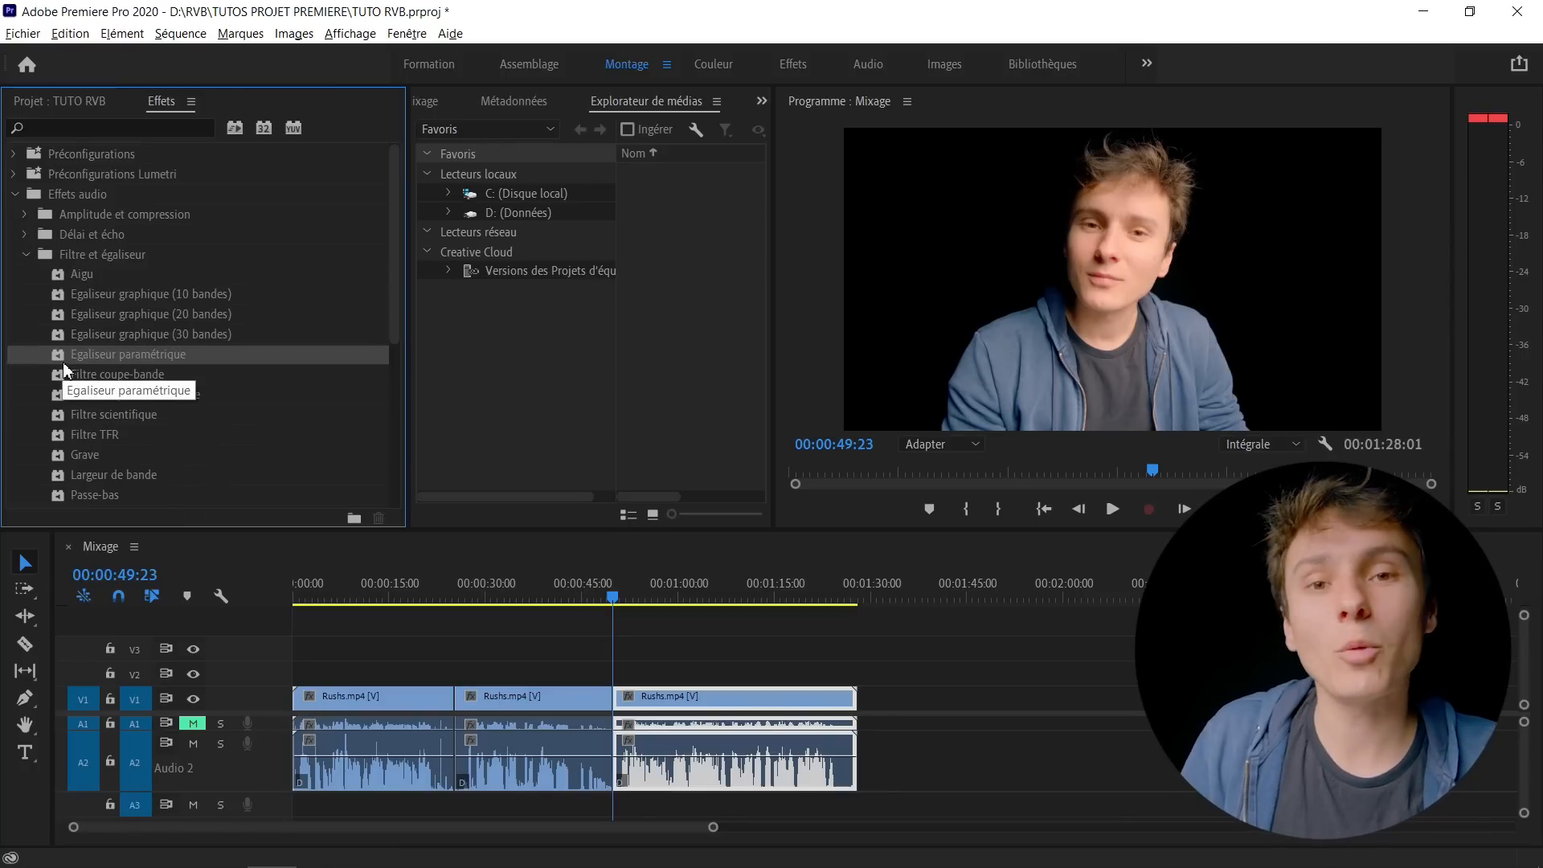
pyautogui.moveTo(68, 358); pyautogui.dragTo(703, 742)
# Display the last clip's effect options and examine the parametric equaliser entries under Audio 1 and Audio 2.
pyautogui.click(745, 331)
pyautogui.click(760, 102)
pyautogui.click(777, 130)
pyautogui.click(395, 37)
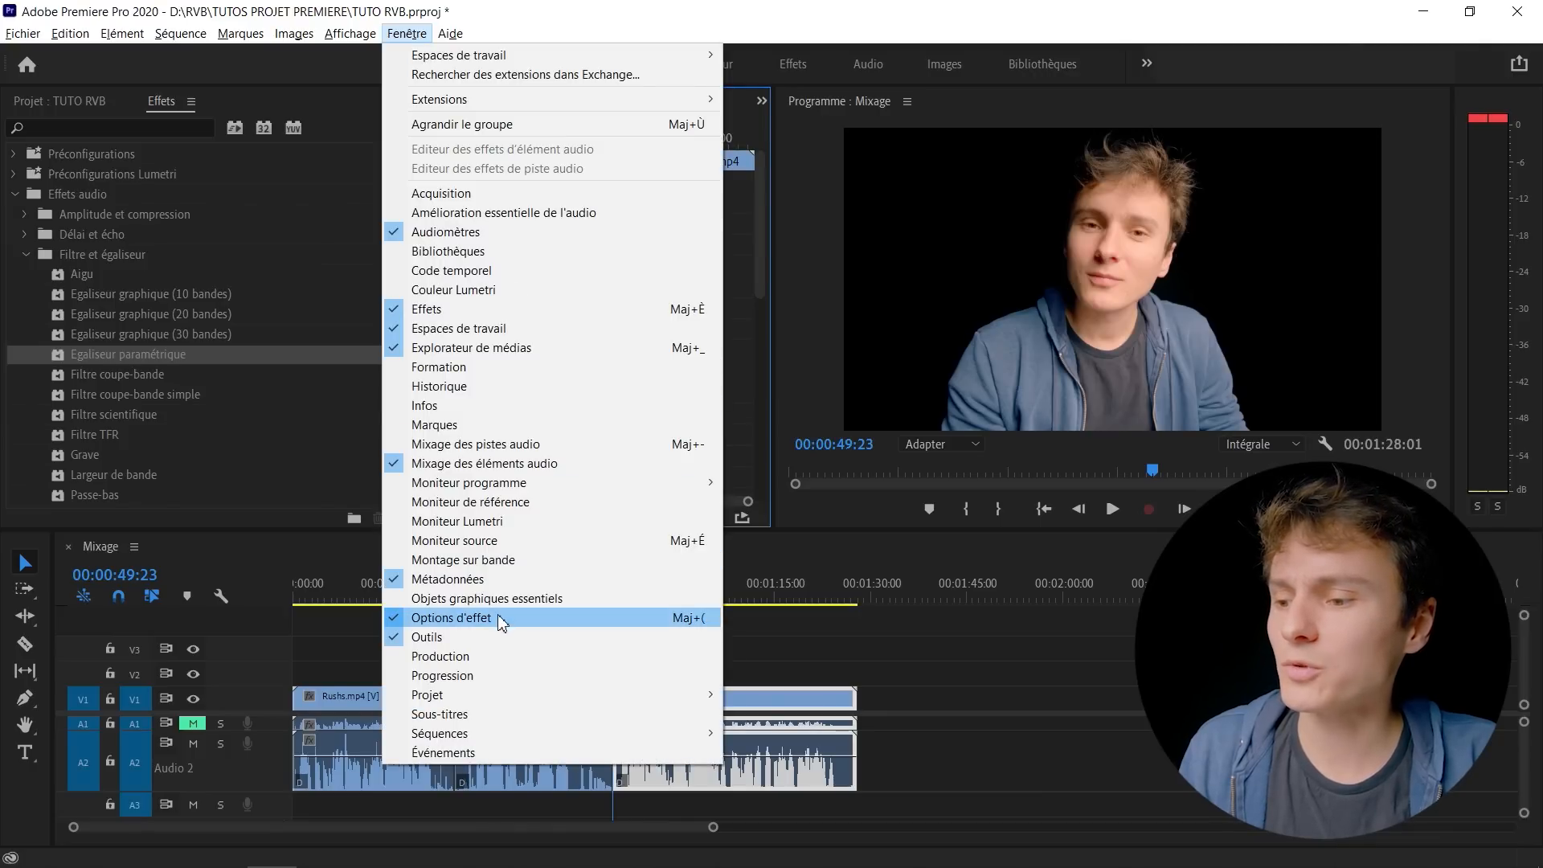
pyautogui.click(800, 297)
pyautogui.moveTo(760, 211); pyautogui.dragTo(762, 317)
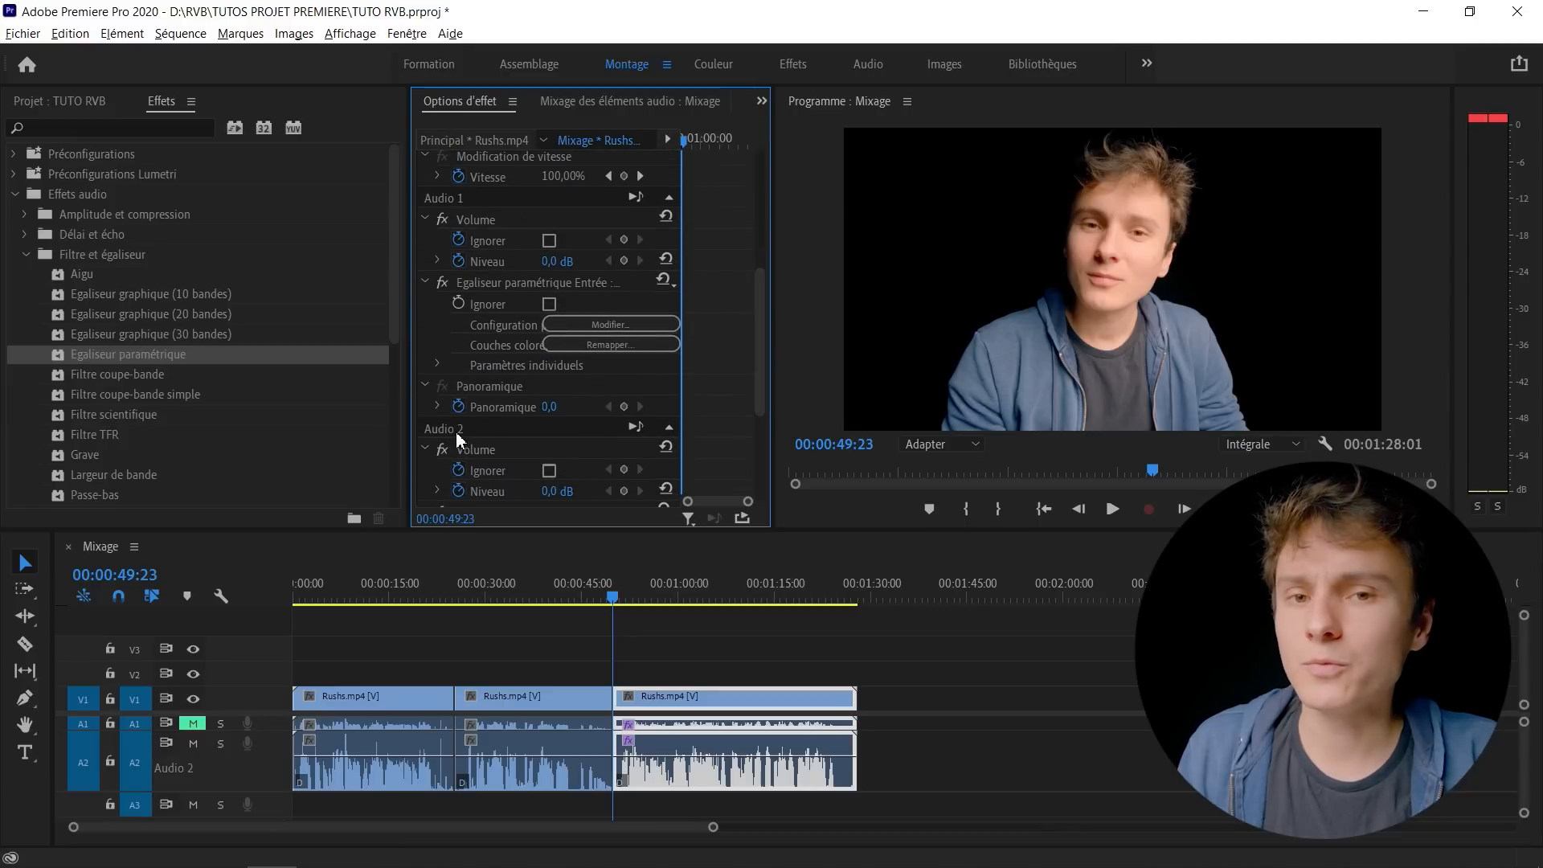
pyautogui.moveTo(764, 303); pyautogui.dragTo(772, 358)
pyautogui.click(498, 386)
pyautogui.scroll(1, 527, 310)
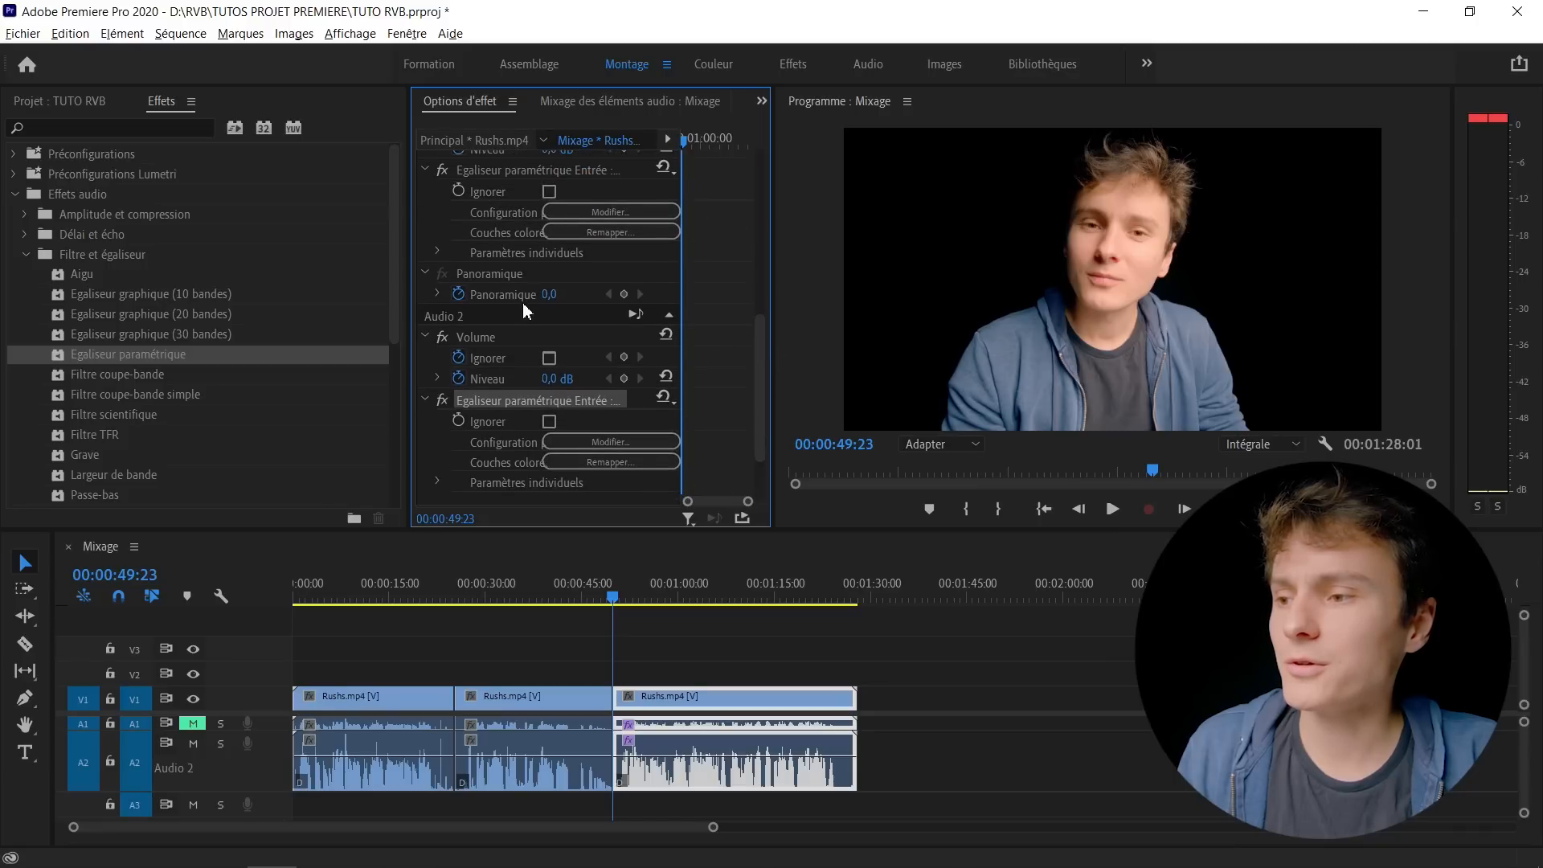
pyautogui.click(526, 173)
# Delete the muted A1 audio track from the Mixage sequence.
pyautogui.click(731, 640)
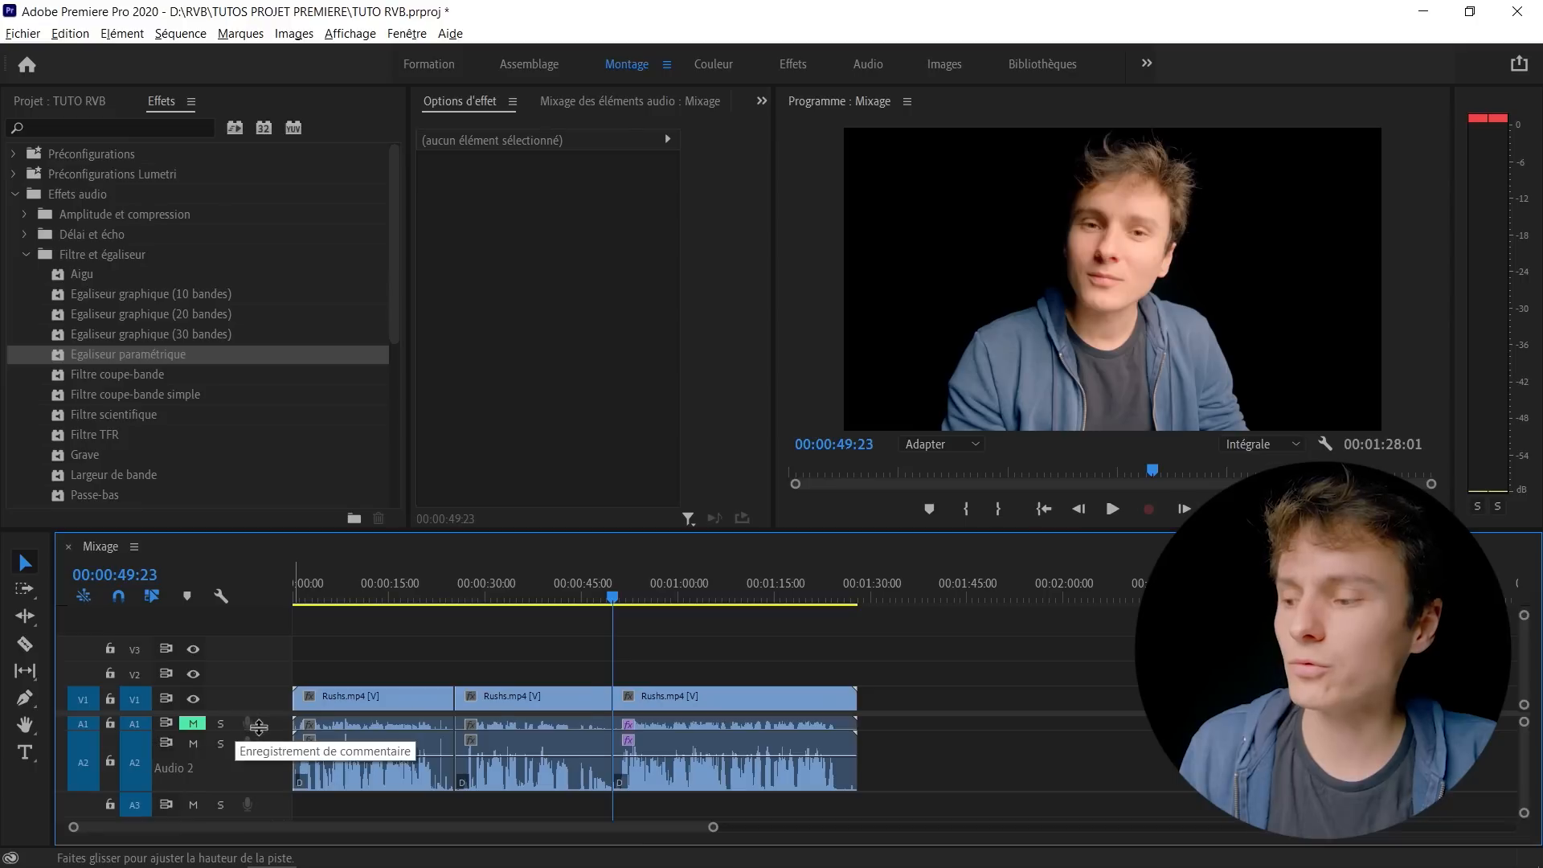
pyautogui.rightClick(264, 727)
pyautogui.click(341, 594)
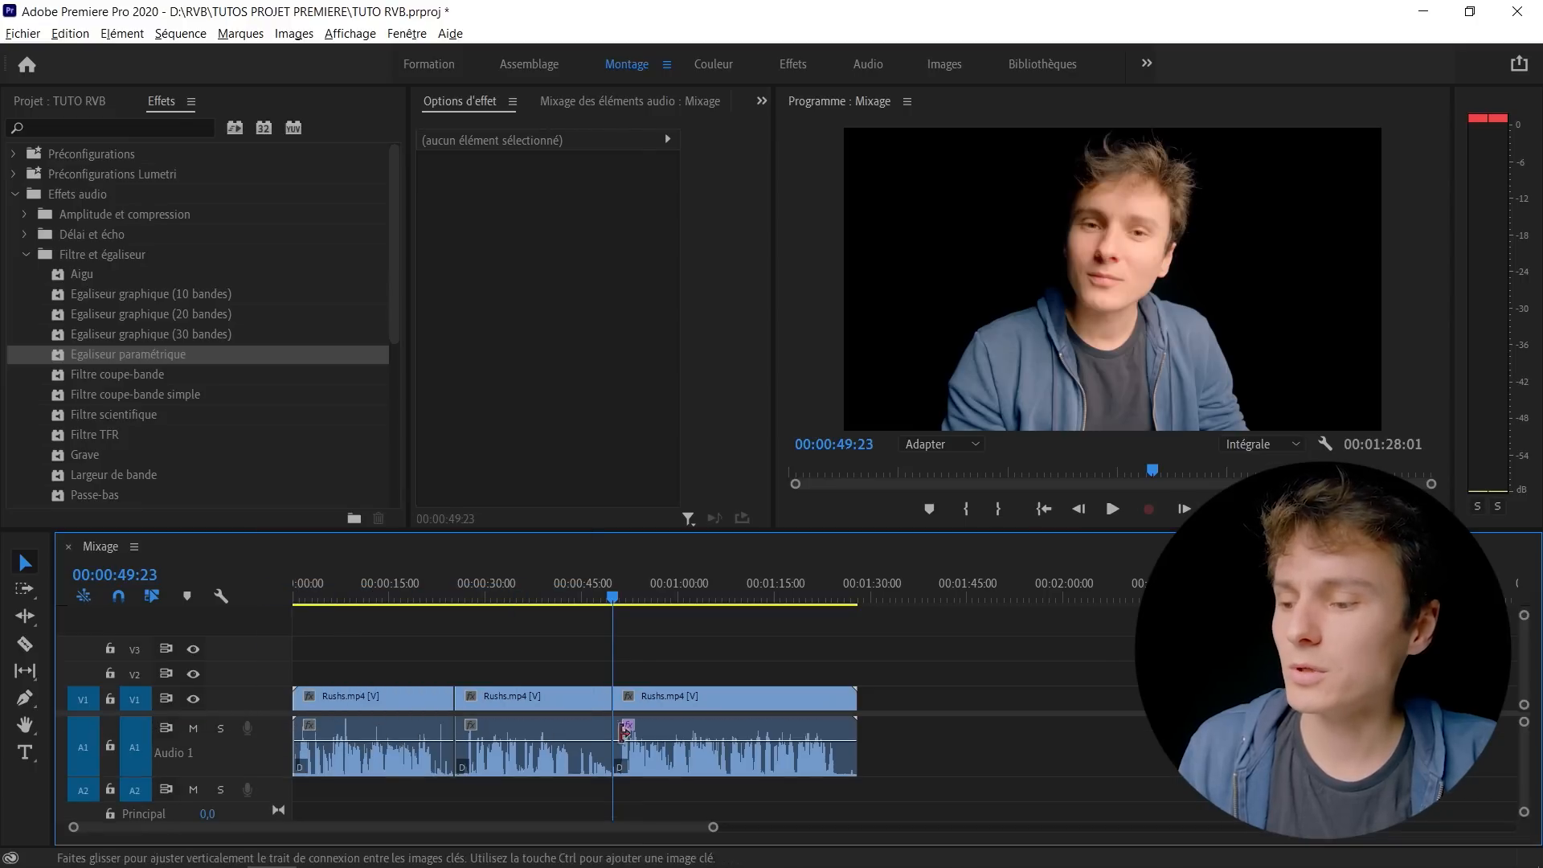
# Check the parametric equaliser's settings on the last clip, and delete the effect from the clip.
pyautogui.click(735, 747)
pyautogui.scroll(-3, 550, 362)
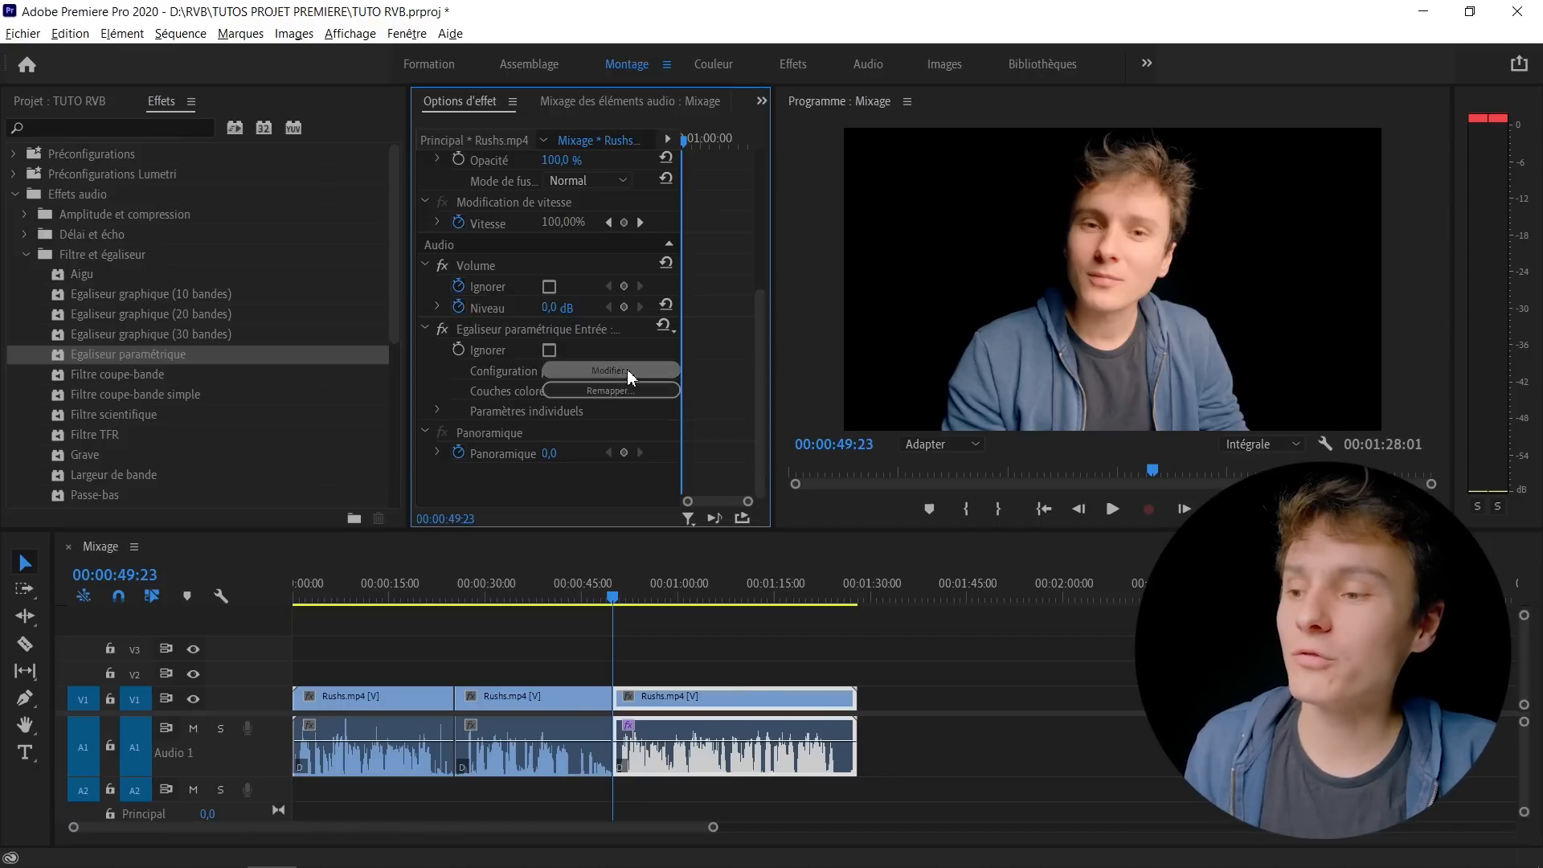
pyautogui.click(629, 369)
pyautogui.click(1151, 204)
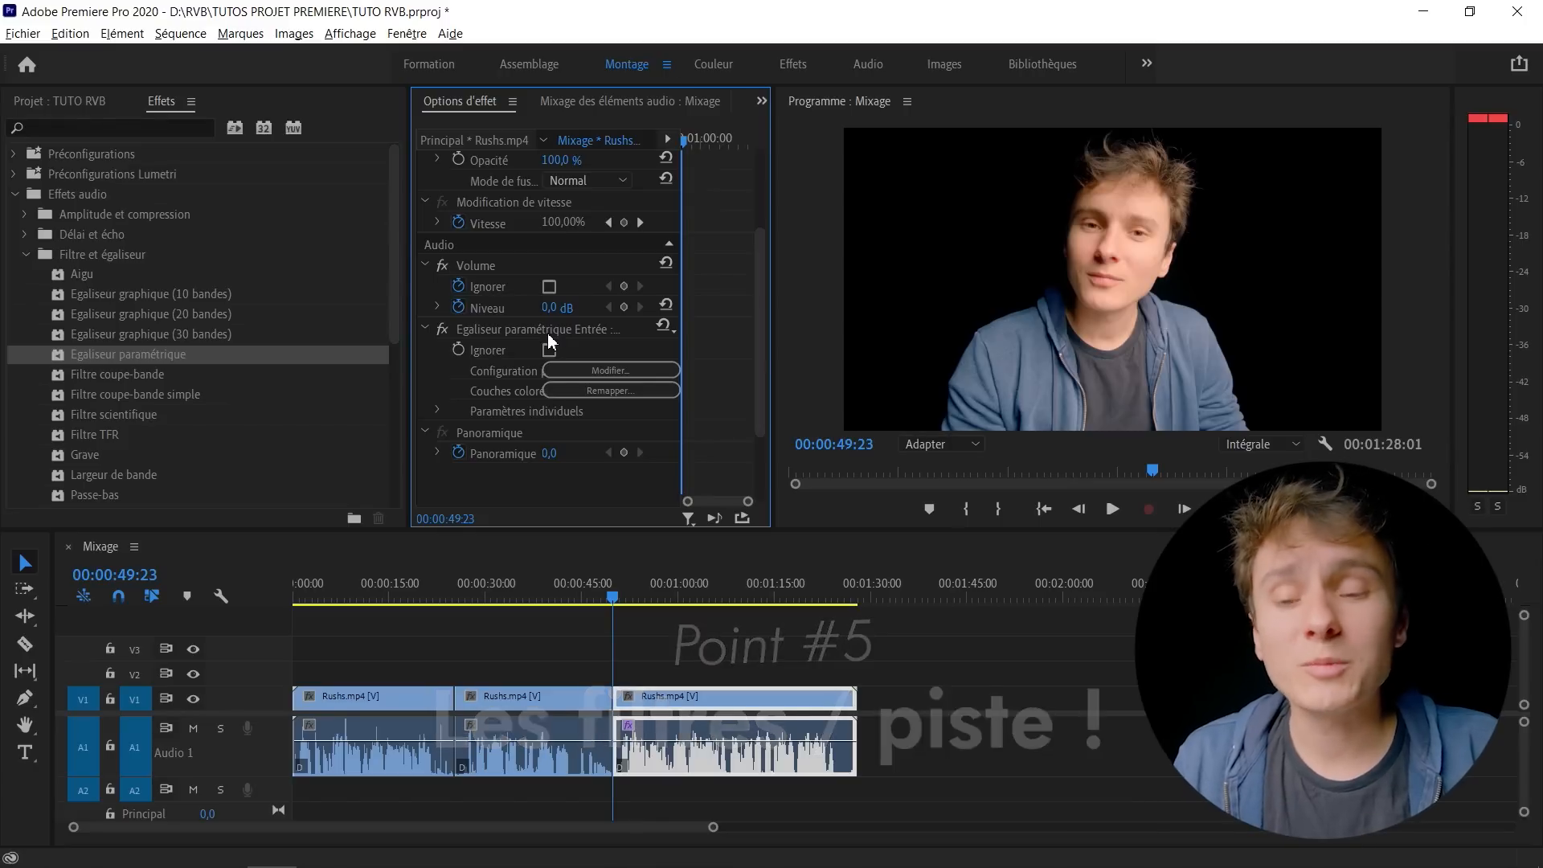
pyautogui.click(549, 333)
pyautogui.press('Delete')
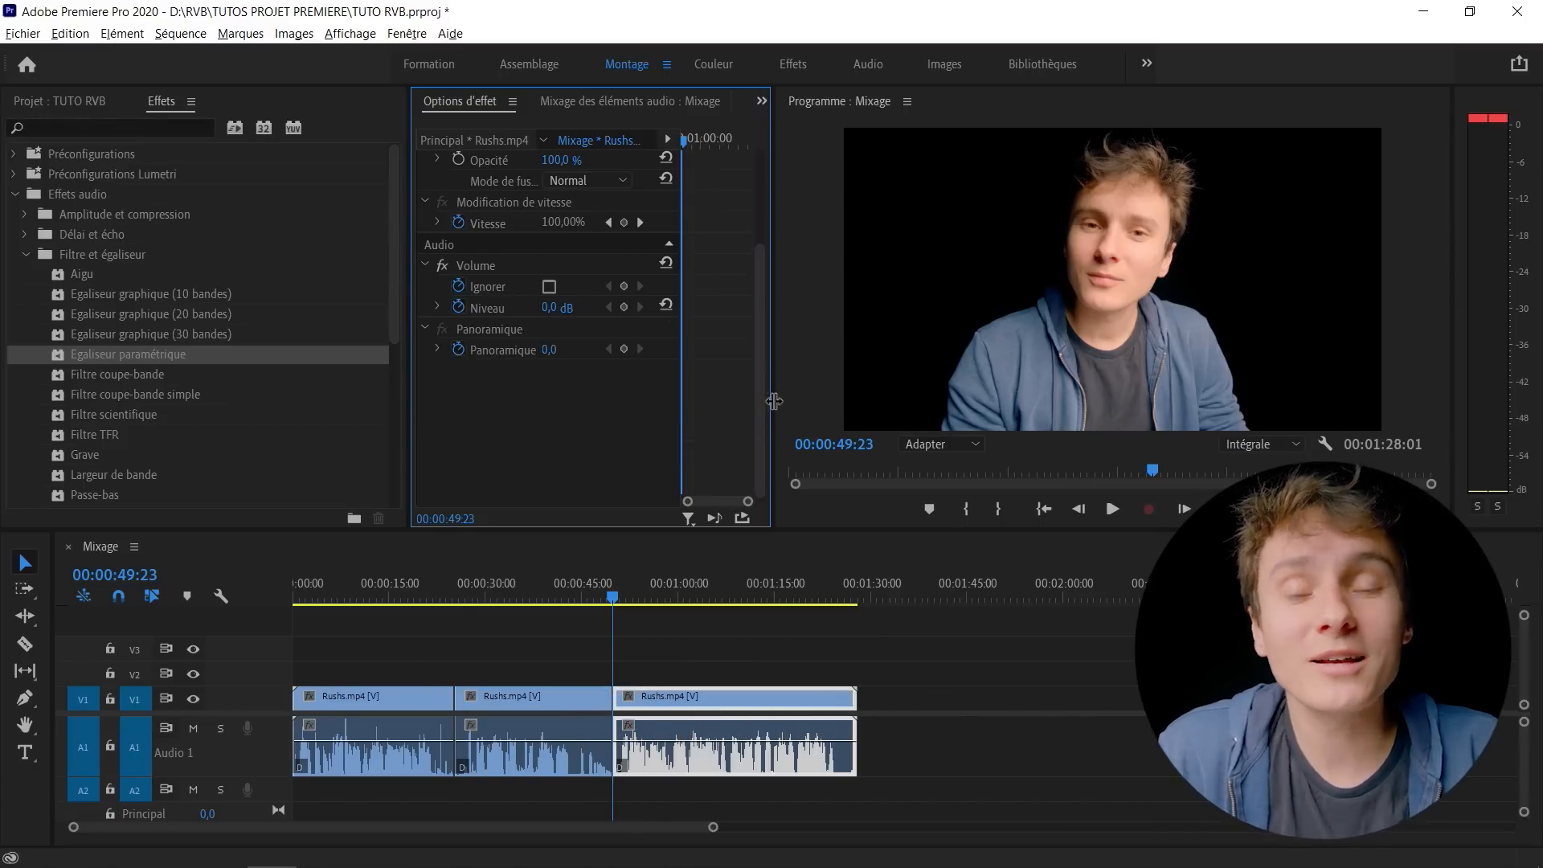
# Show the audio track mixer and rename the Audio 1 track with the speaker's first name.
pyautogui.click(390, 36)
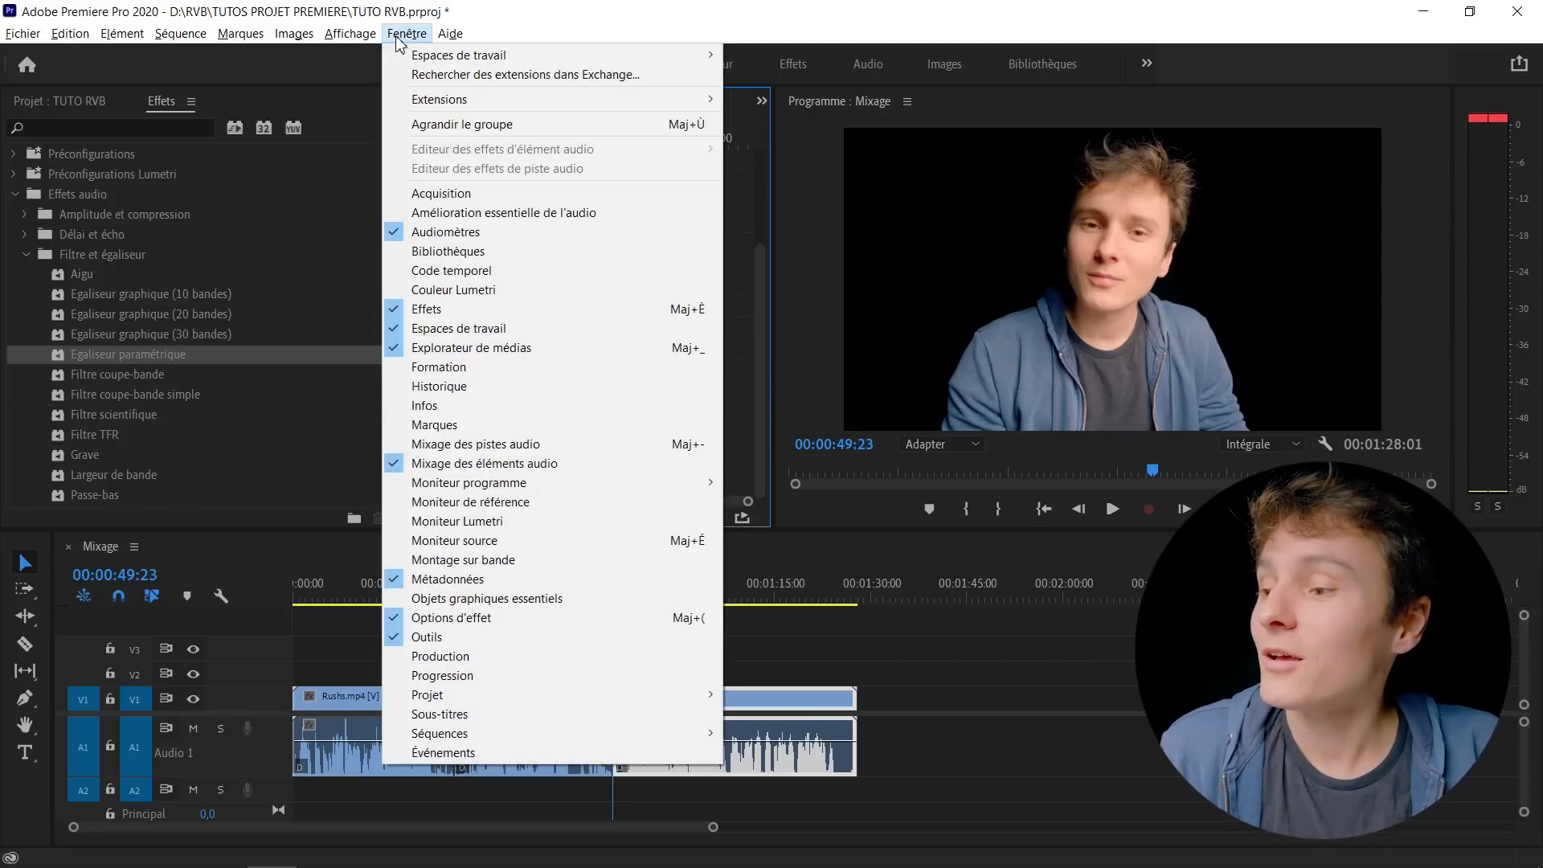
pyautogui.click(546, 451)
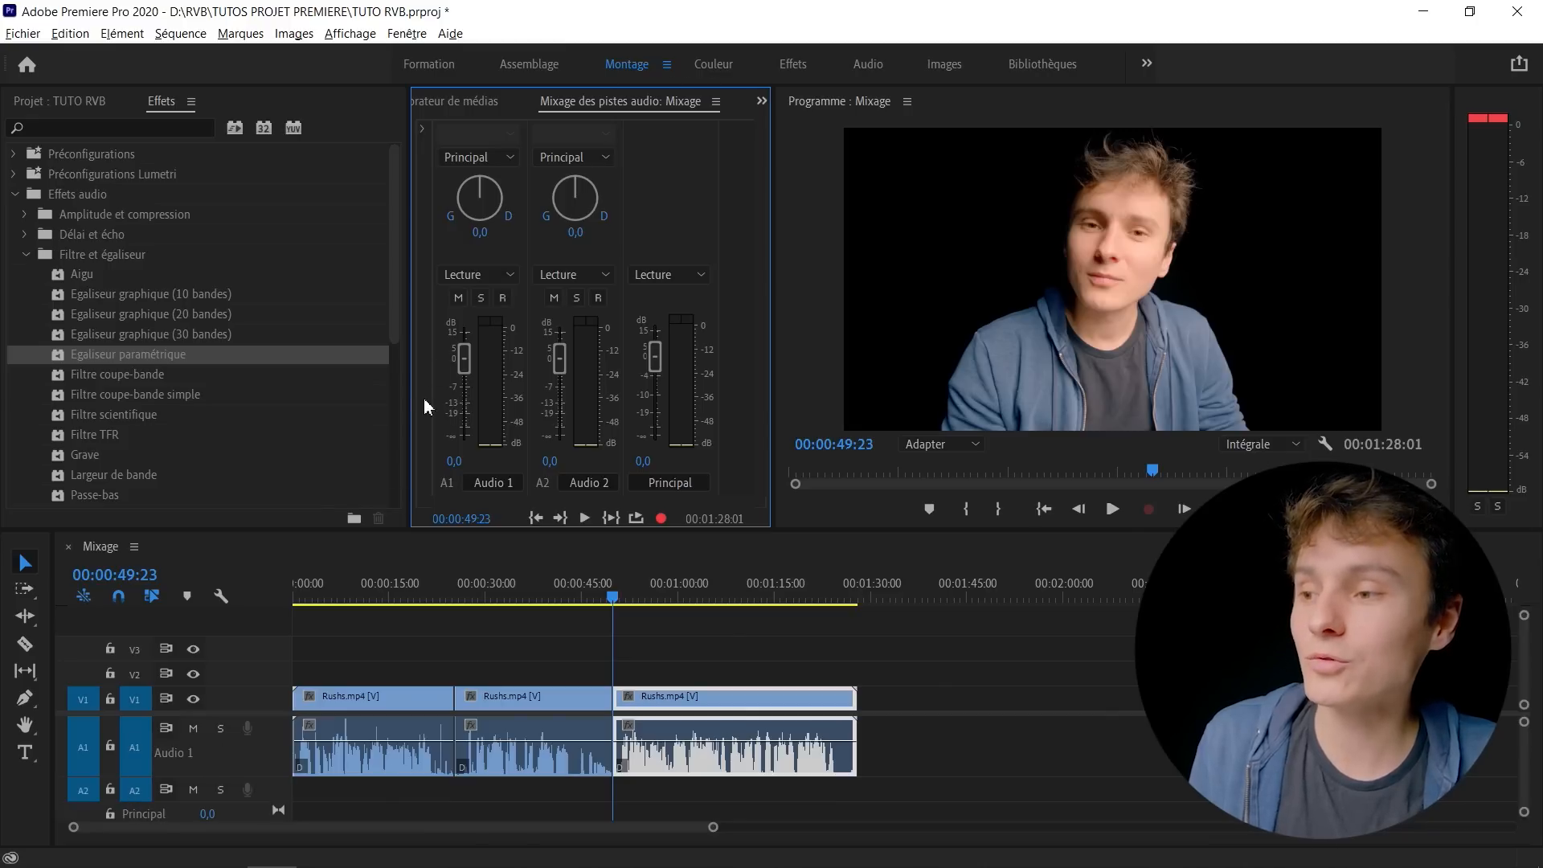
pyautogui.doubleClick(476, 483)
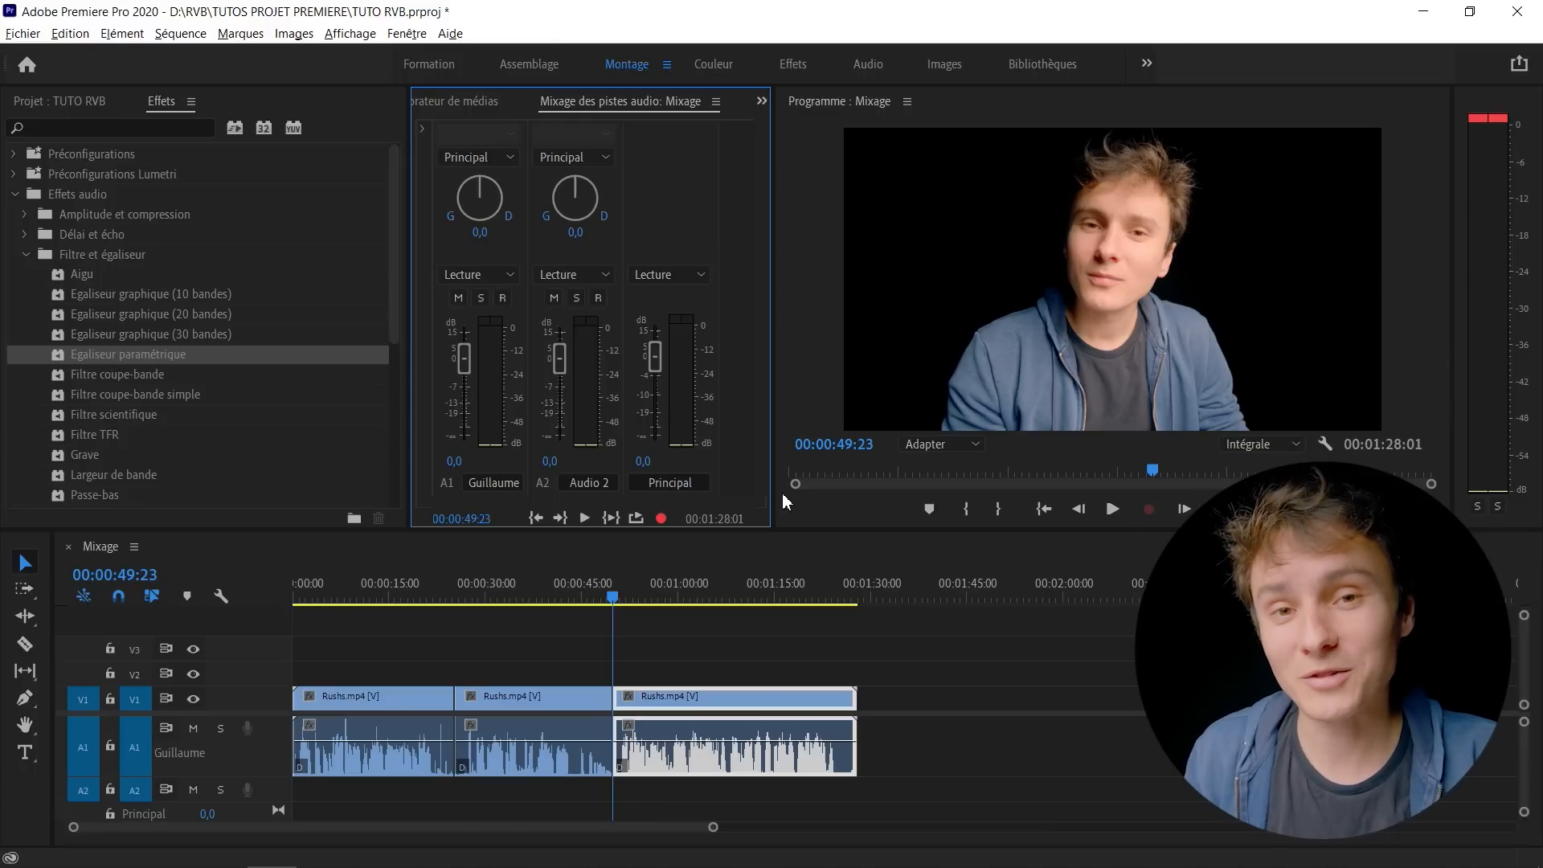
# Reveal the effects and sends area of the audio track mixer and look over its track strips.
pyautogui.click(422, 131)
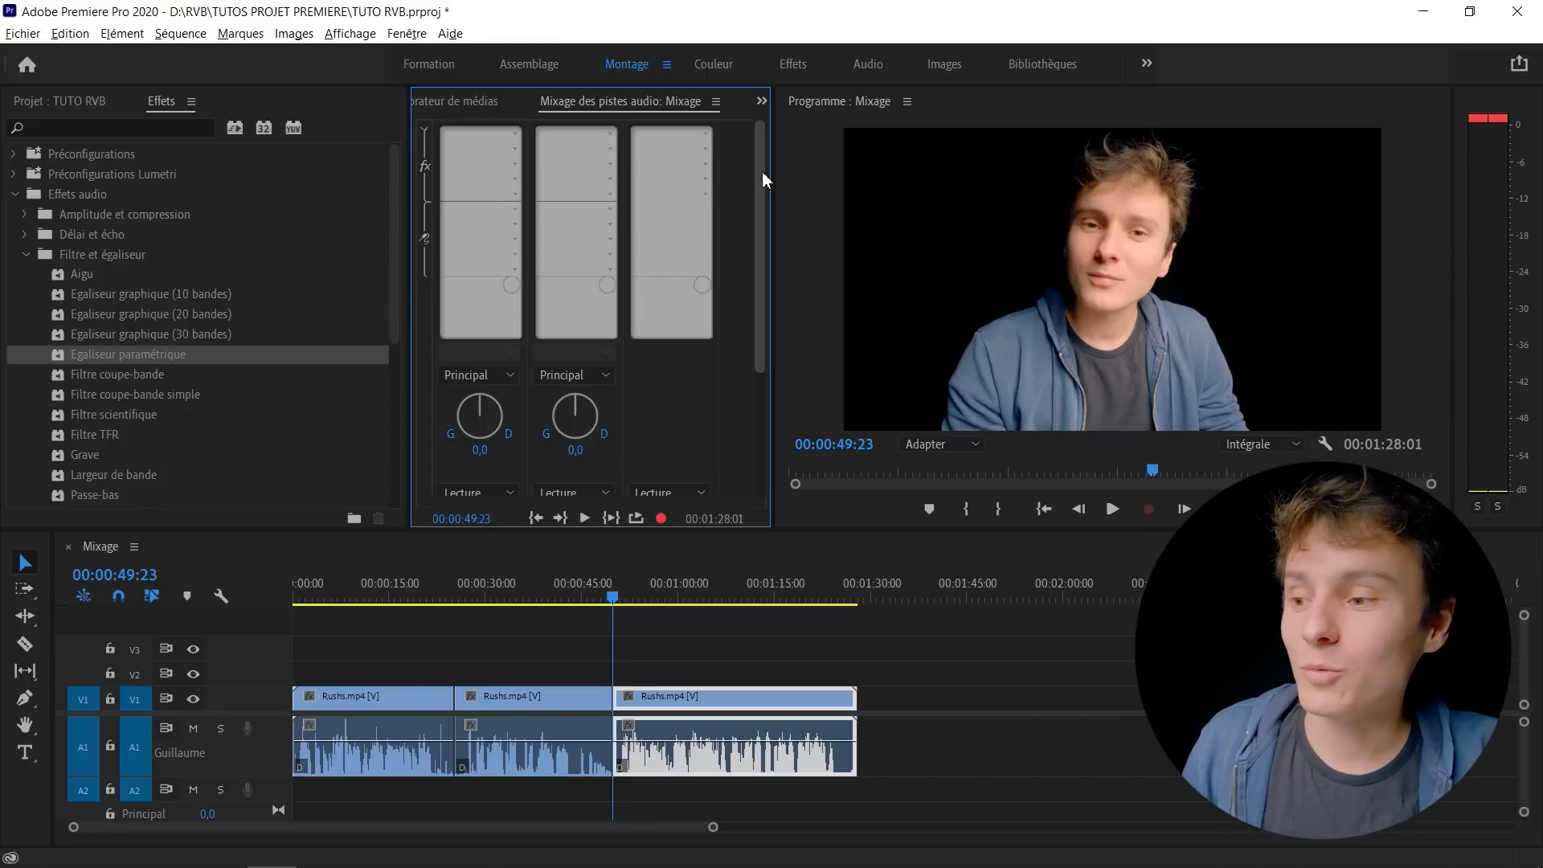
pyautogui.moveTo(760, 178); pyautogui.dragTo(758, 303)
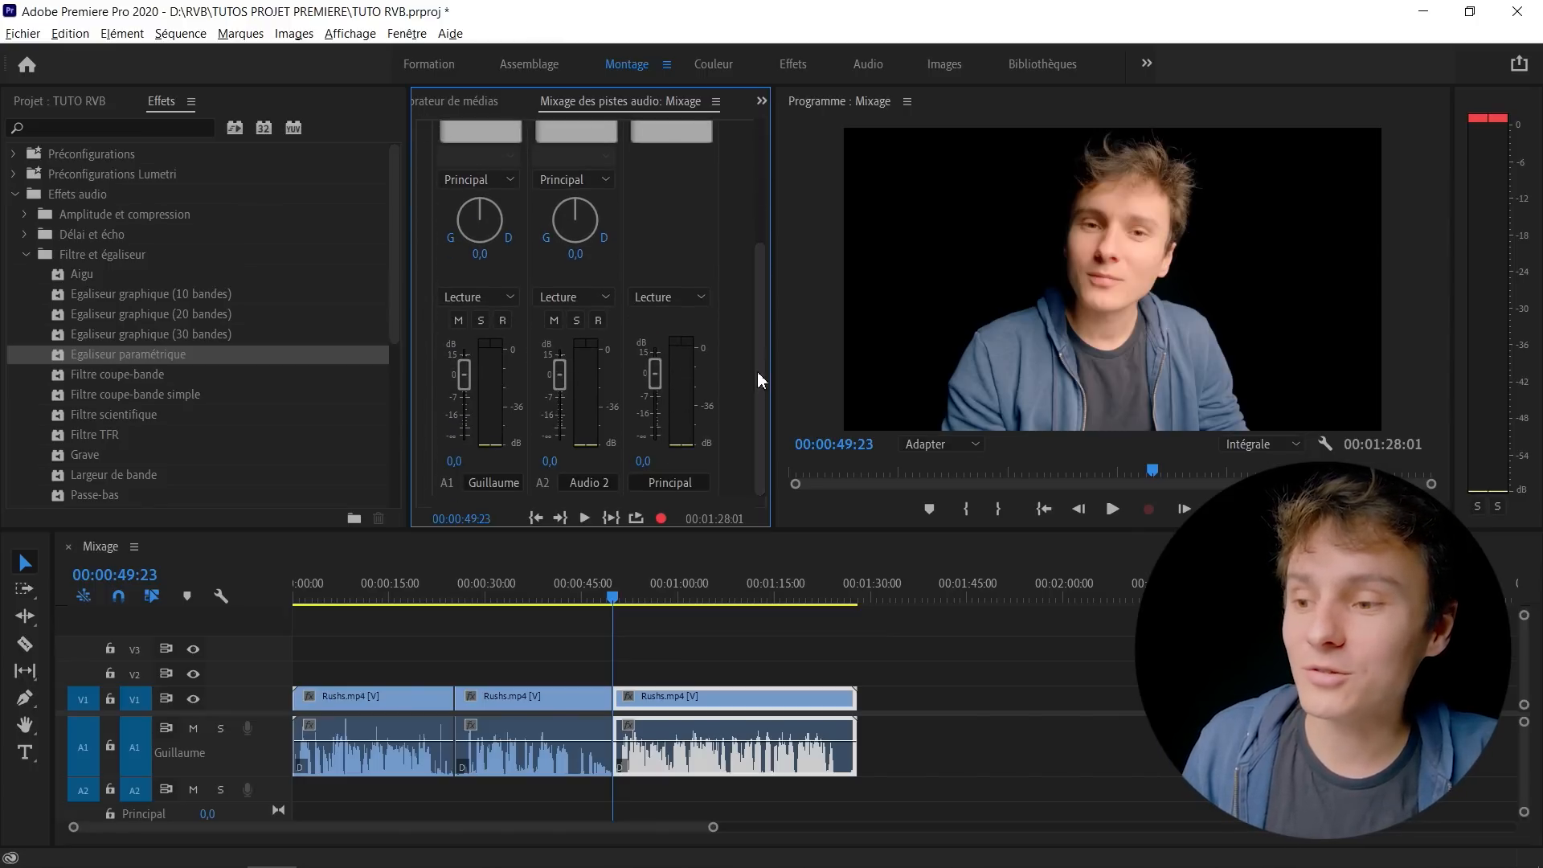
pyautogui.scroll(3, 620, 139)
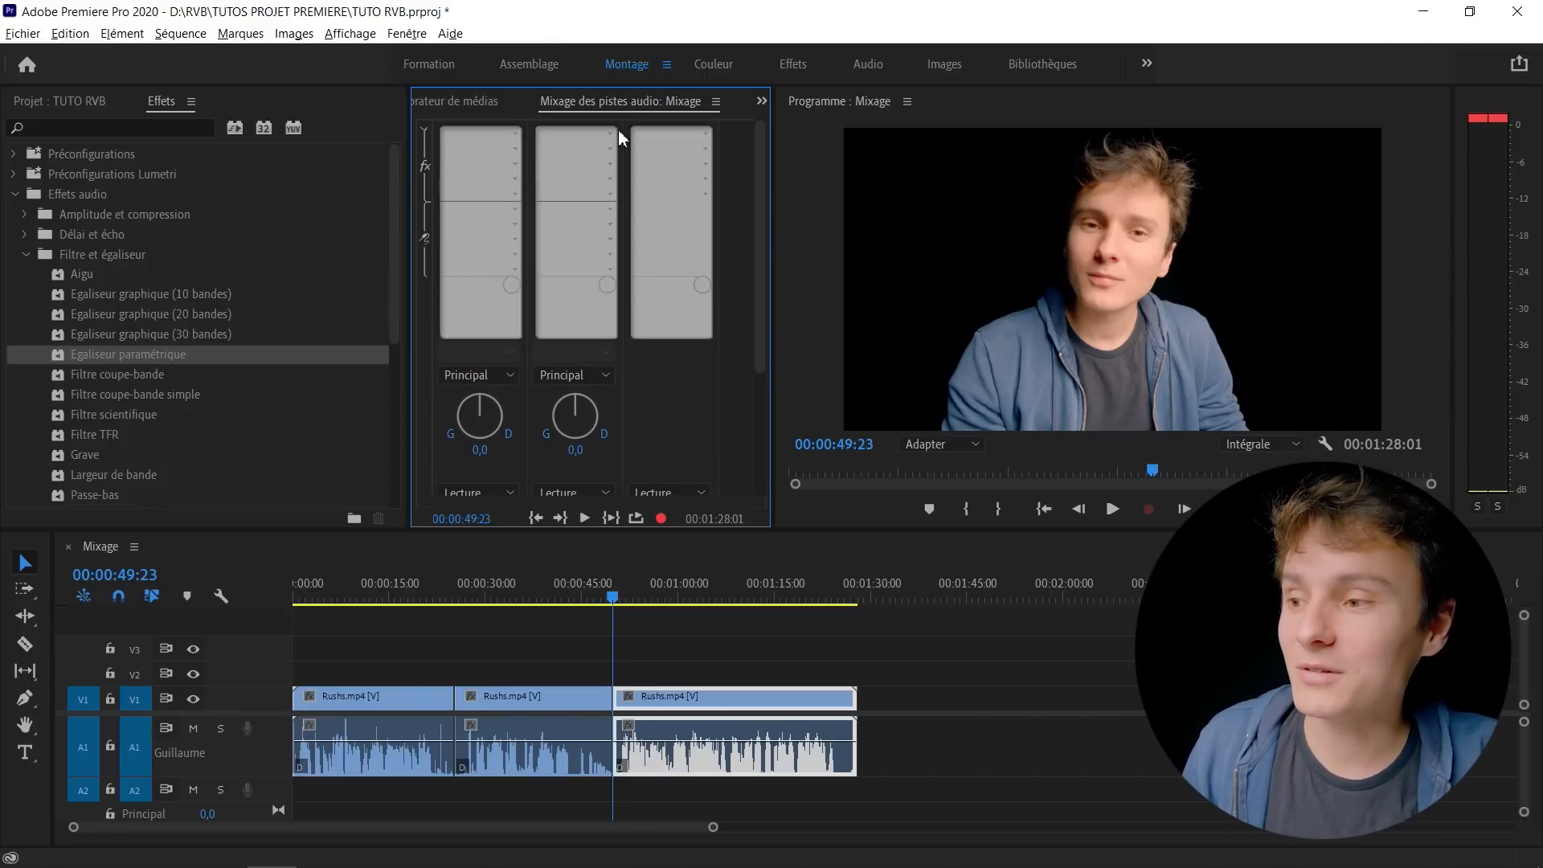
# Insert the Egaliseur paramétrique effect in the first effect slot of track A1.
pyautogui.click(515, 147)
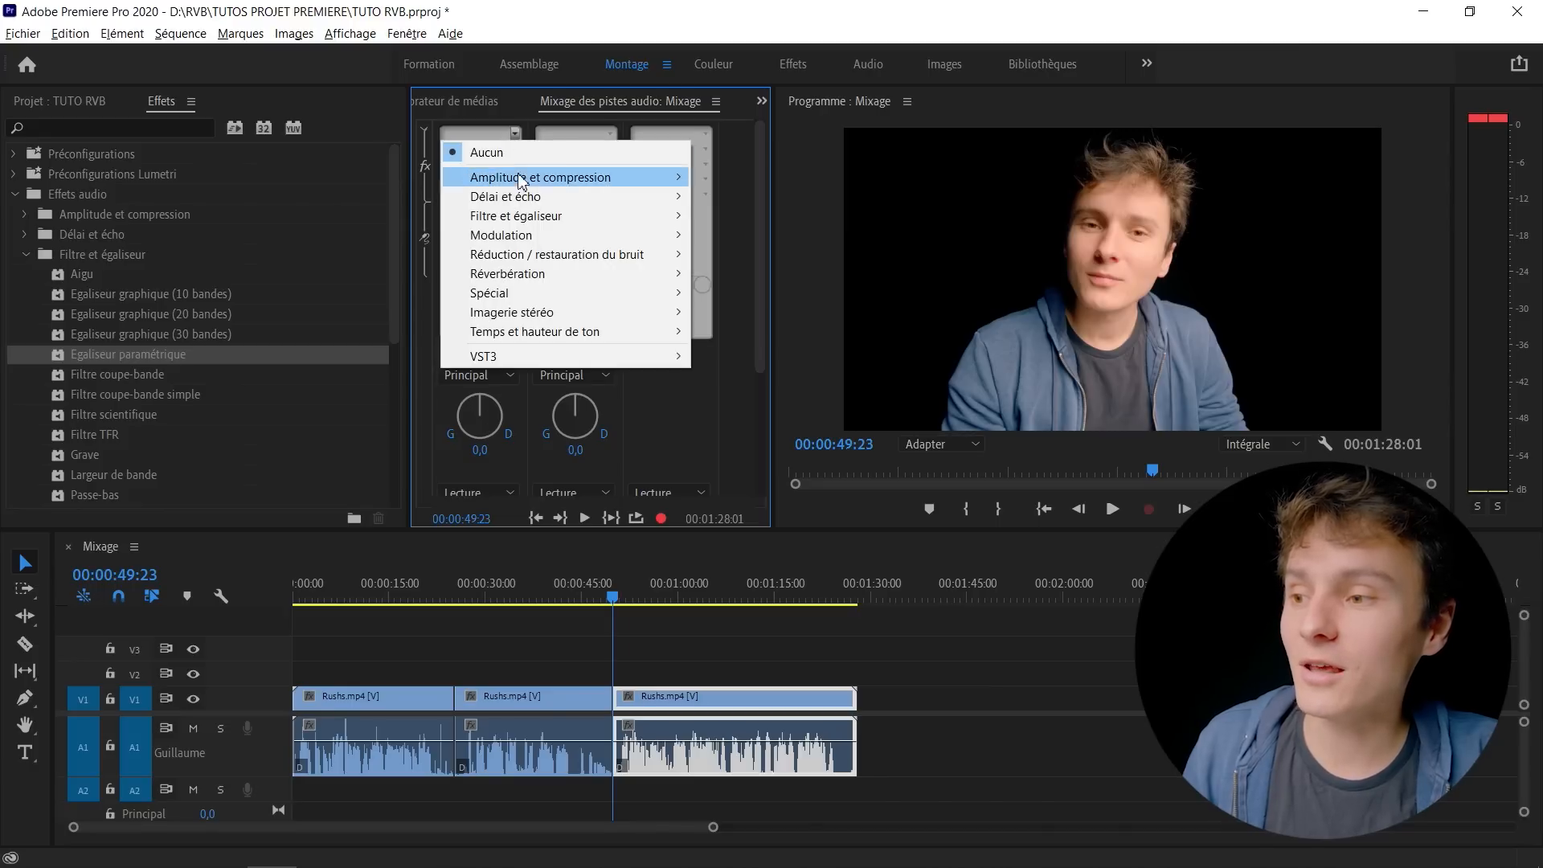
pyautogui.moveTo(553, 218)
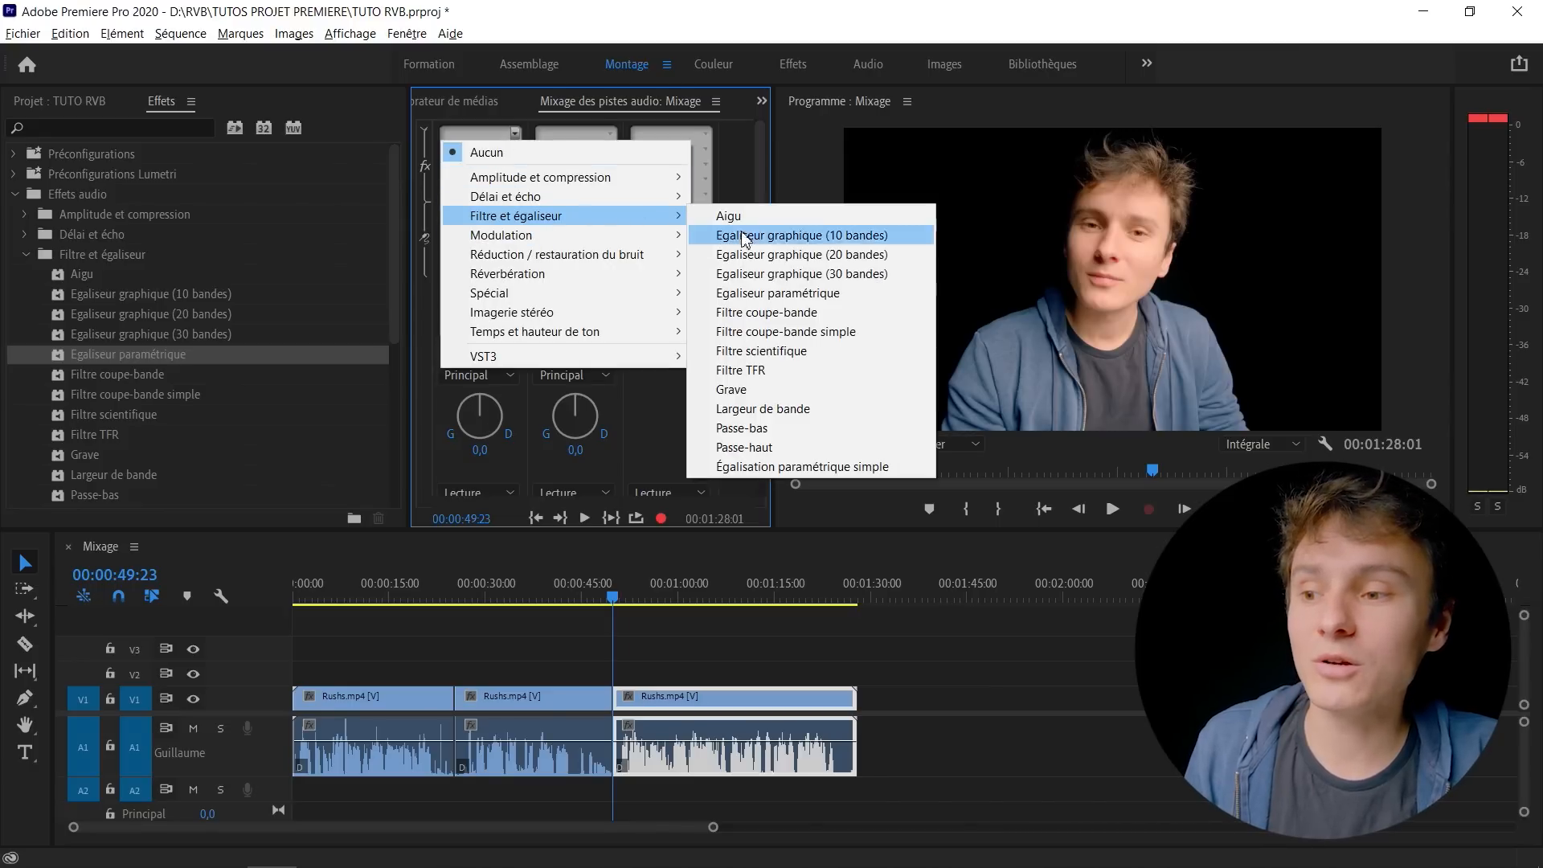
pyautogui.click(755, 293)
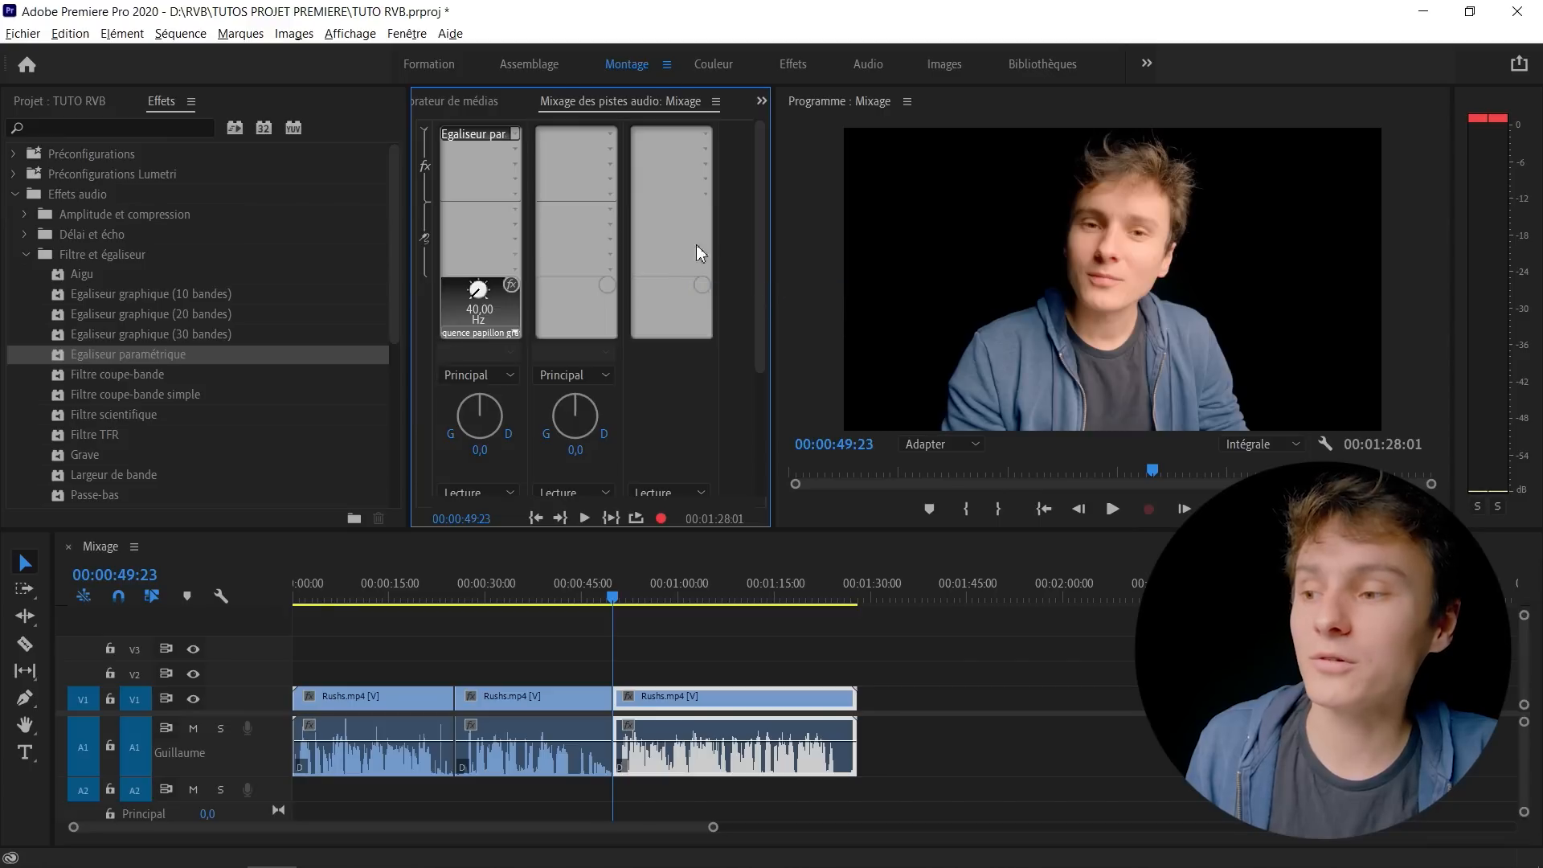
# In track A1's equaliser, lower the low shelf to about -14.4 dB at 47 Hz and raise band 3.
pyautogui.doubleClick(475, 135)
pyautogui.moveTo(517, 368); pyautogui.dragTo(652, 454)
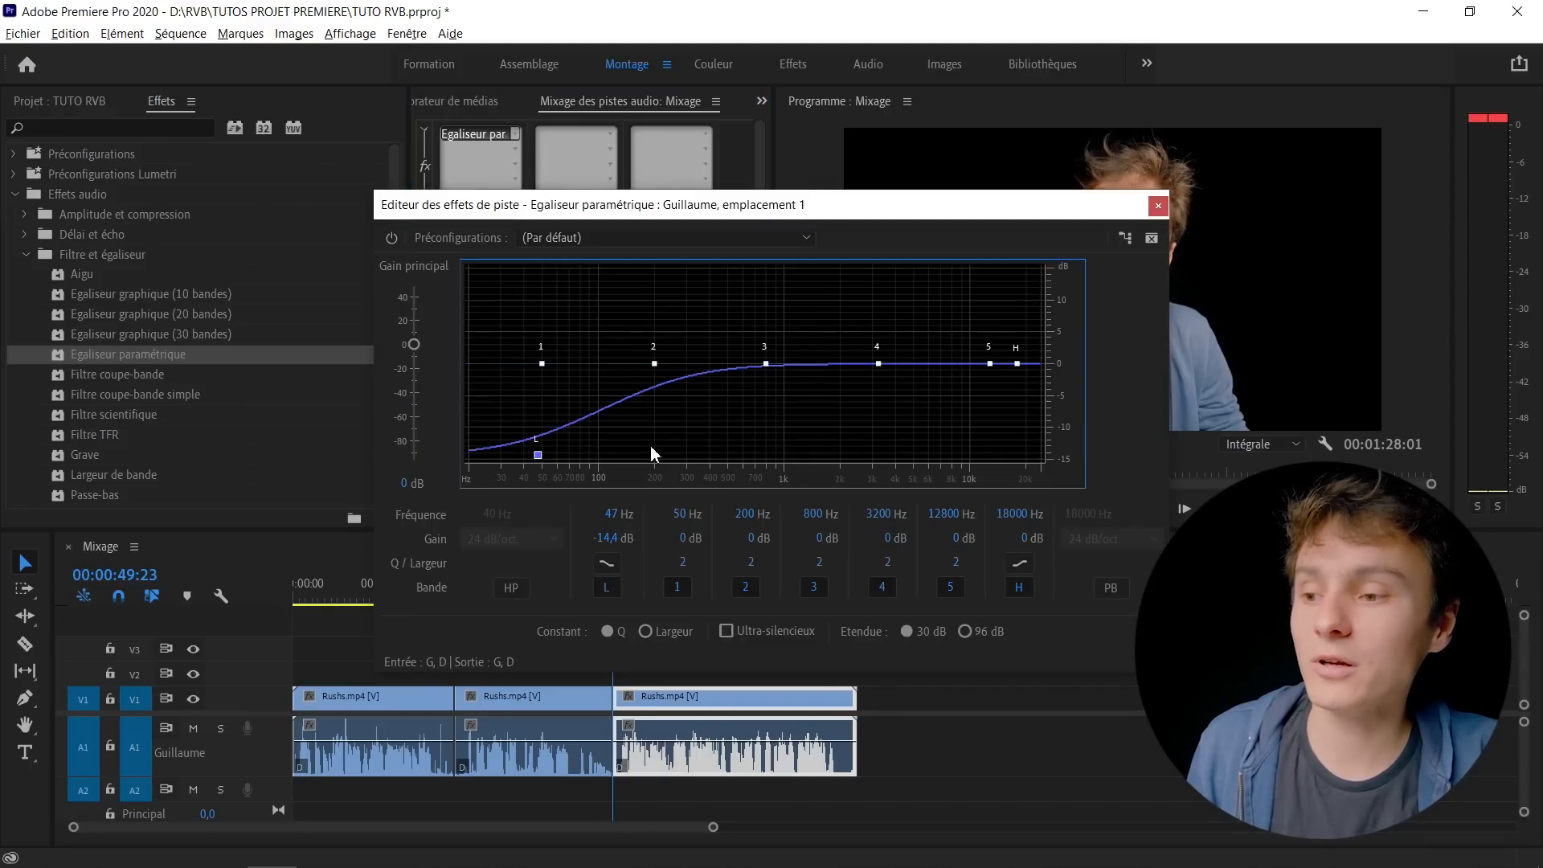
pyautogui.moveTo(765, 363); pyautogui.dragTo(773, 286)
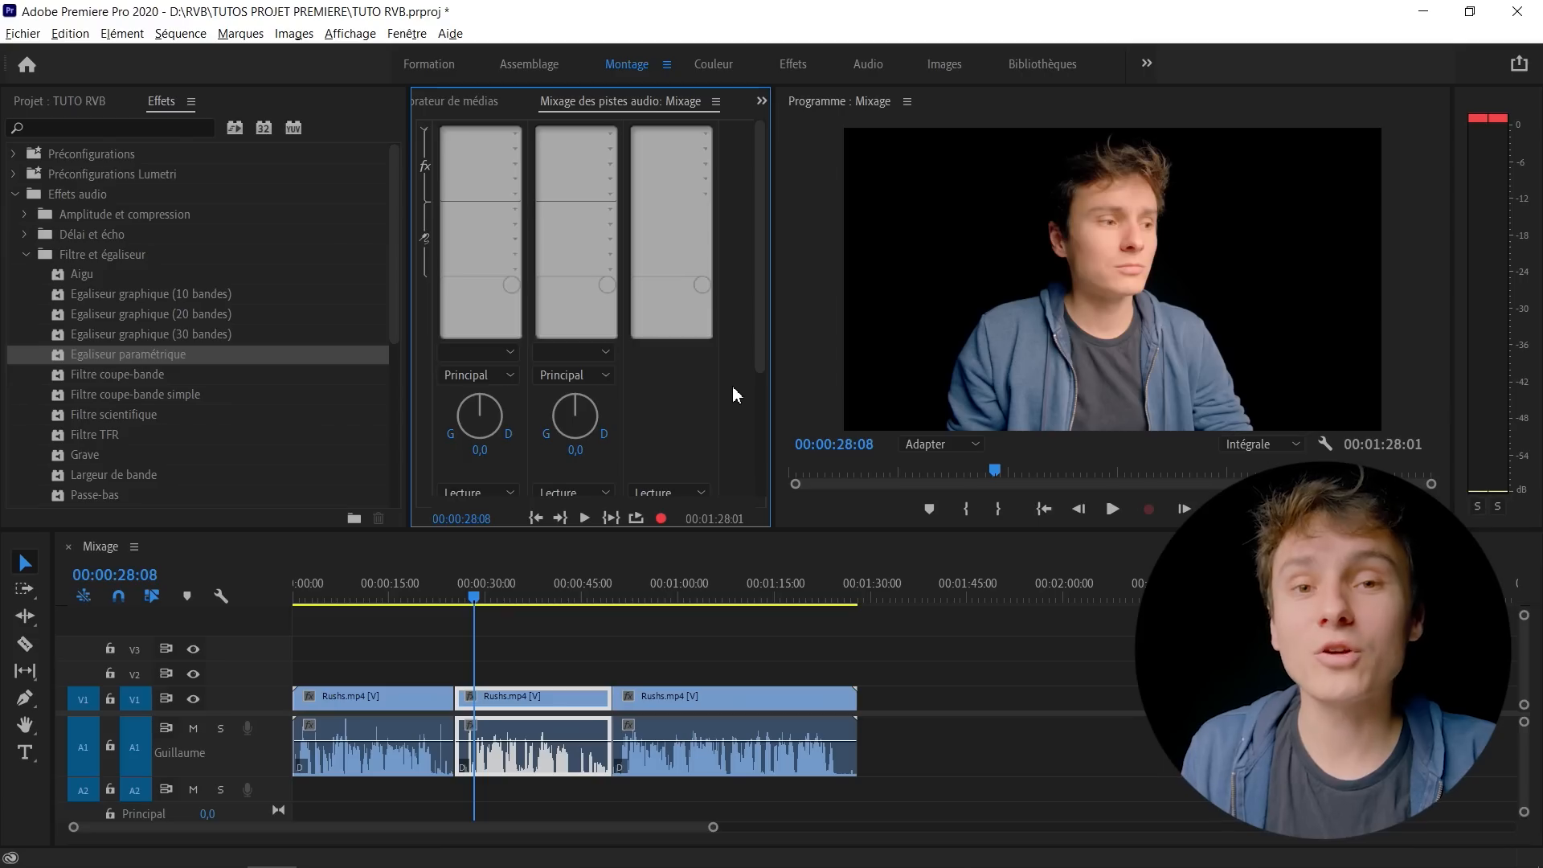
# Maximize the audio track mixer and create a stereo submix track as a send from track A1.
pyautogui.press('ugrave')
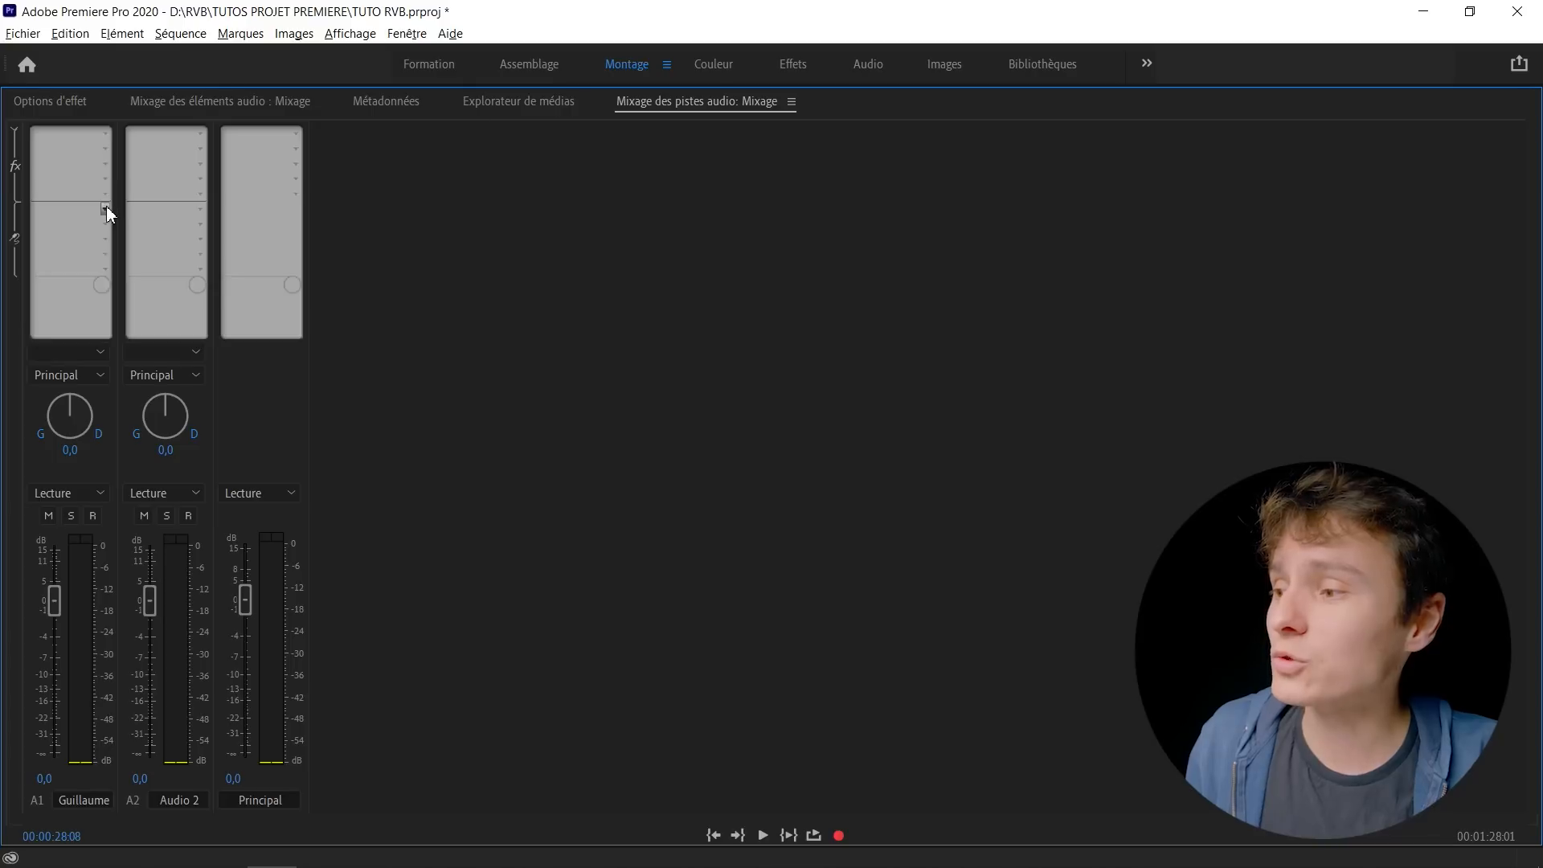
pyautogui.click(105, 207)
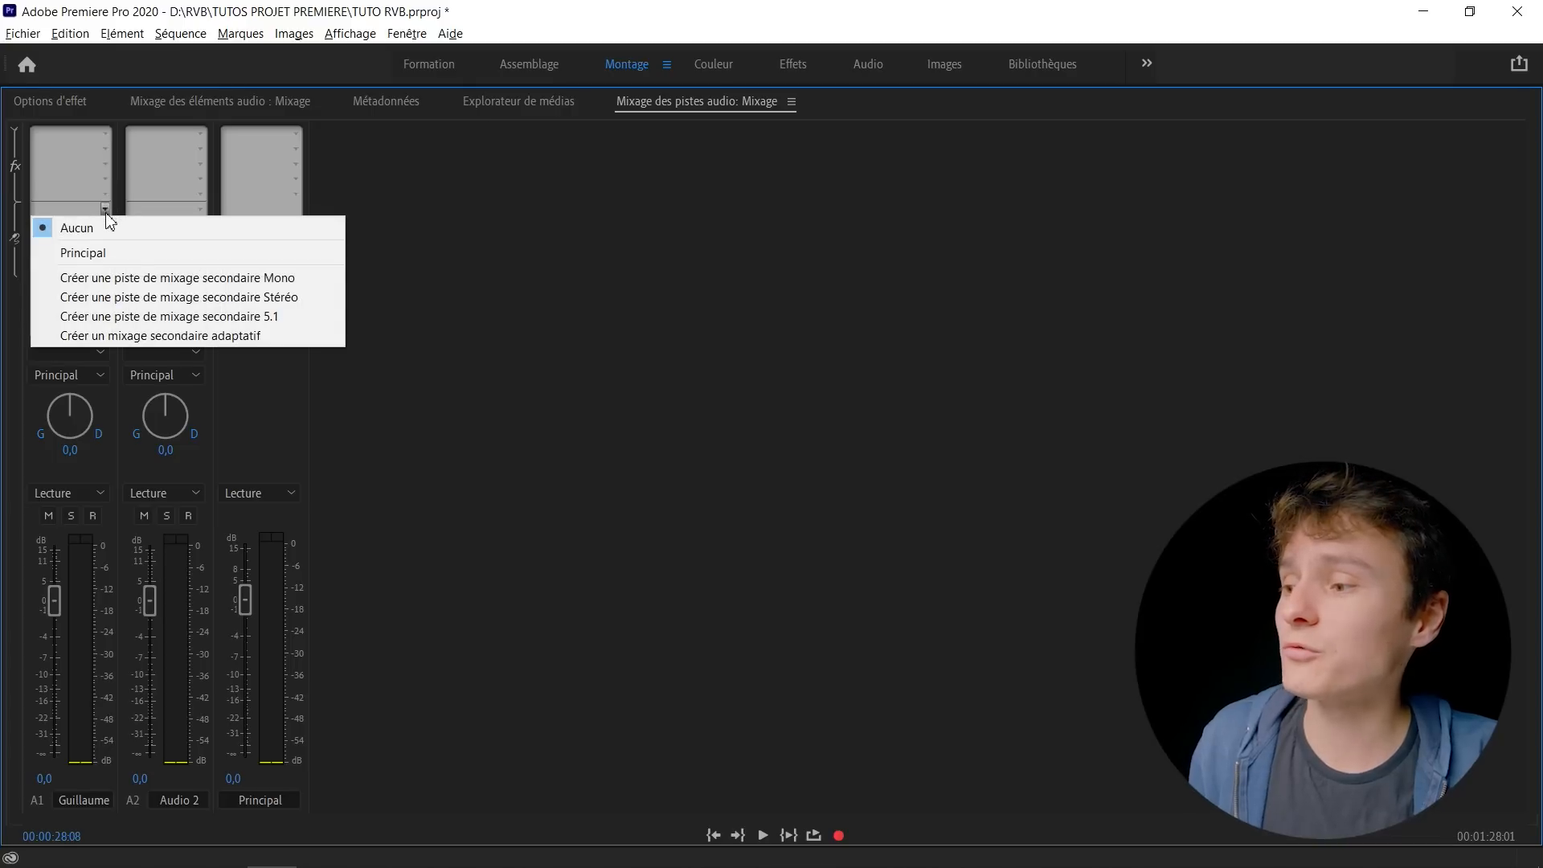
pyautogui.click(166, 298)
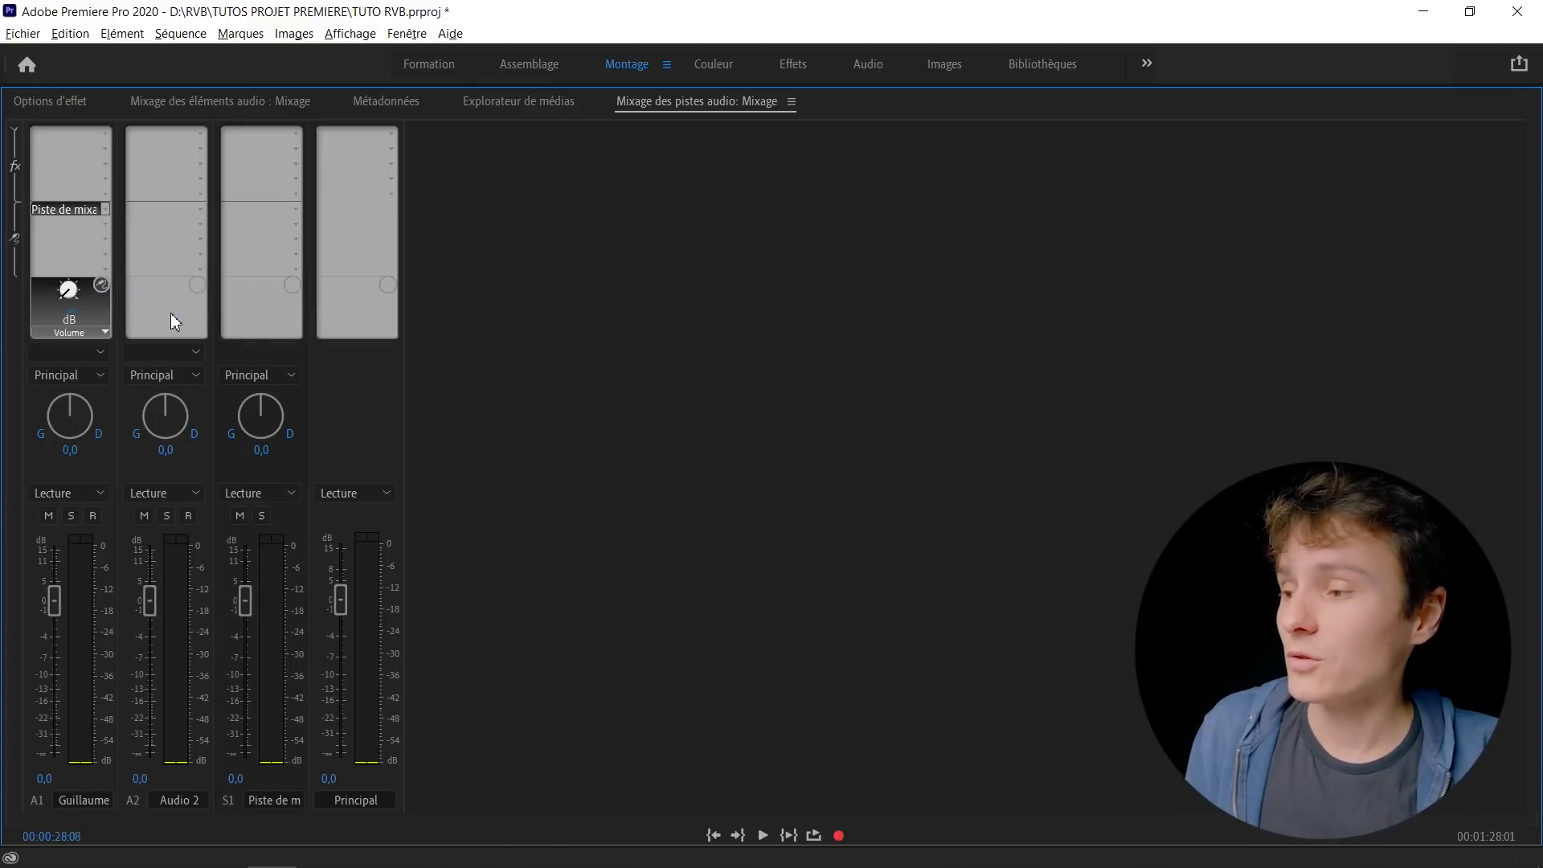
# Rename the new submix track as Voix and restore the normal panel layout.
pyautogui.doubleClick(274, 800)
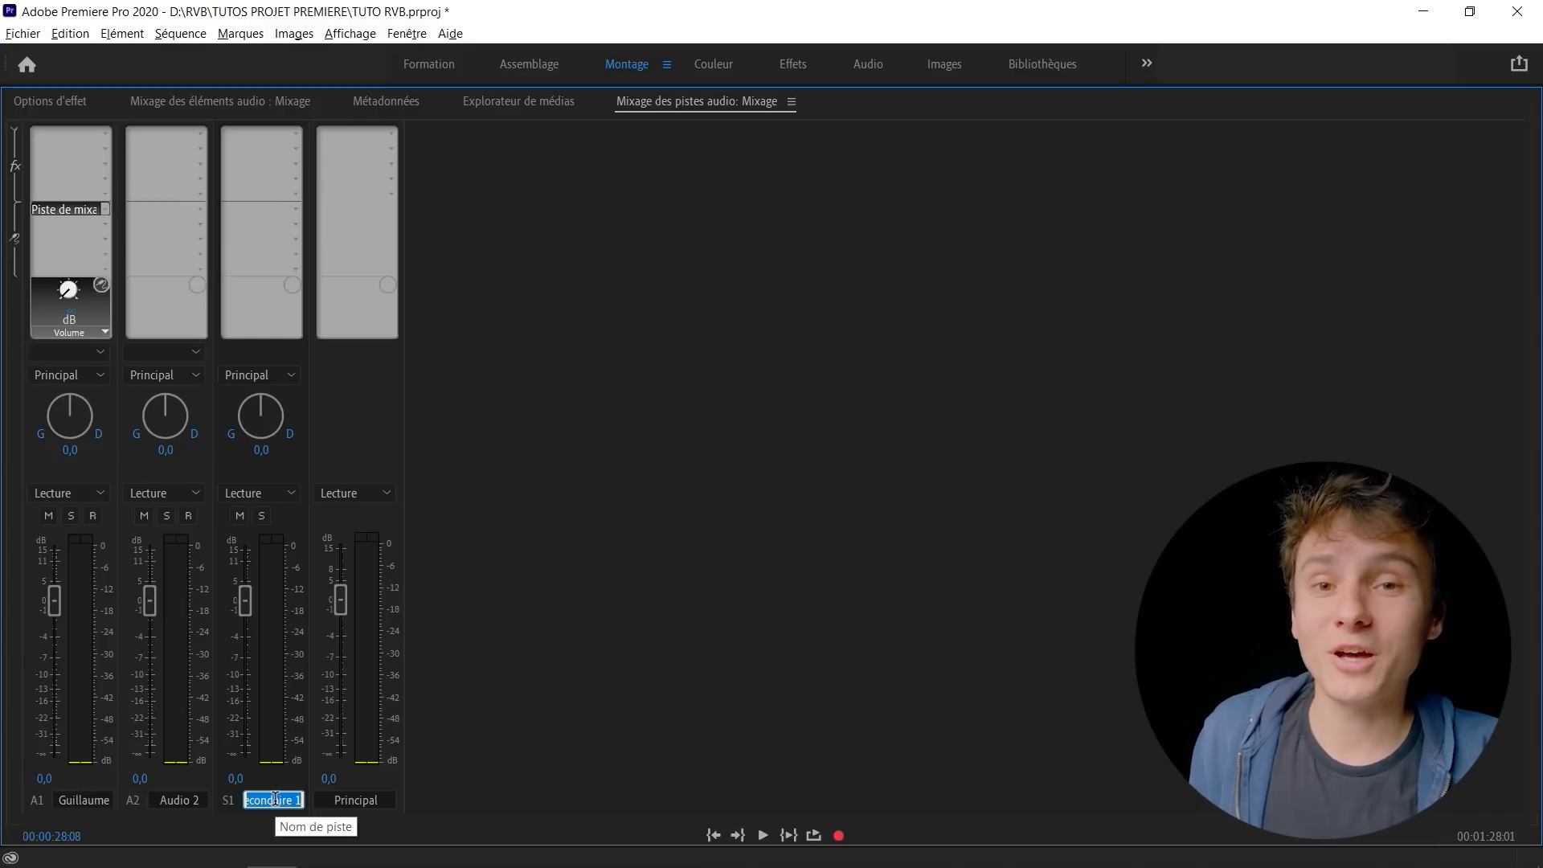
pyautogui.write('Vo')
pyautogui.write('V')
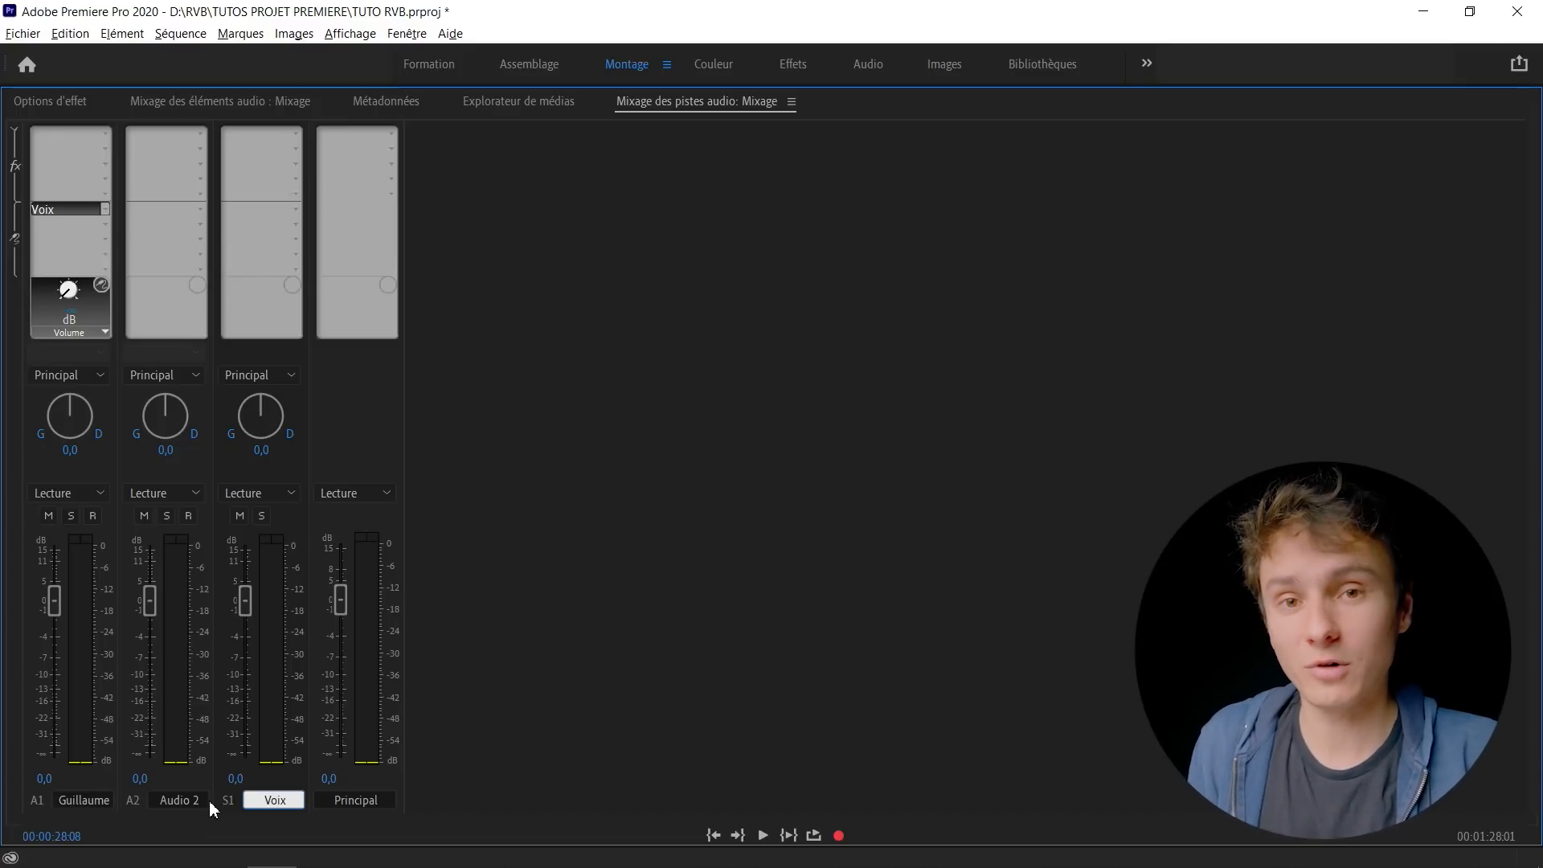
pyautogui.press('Return')
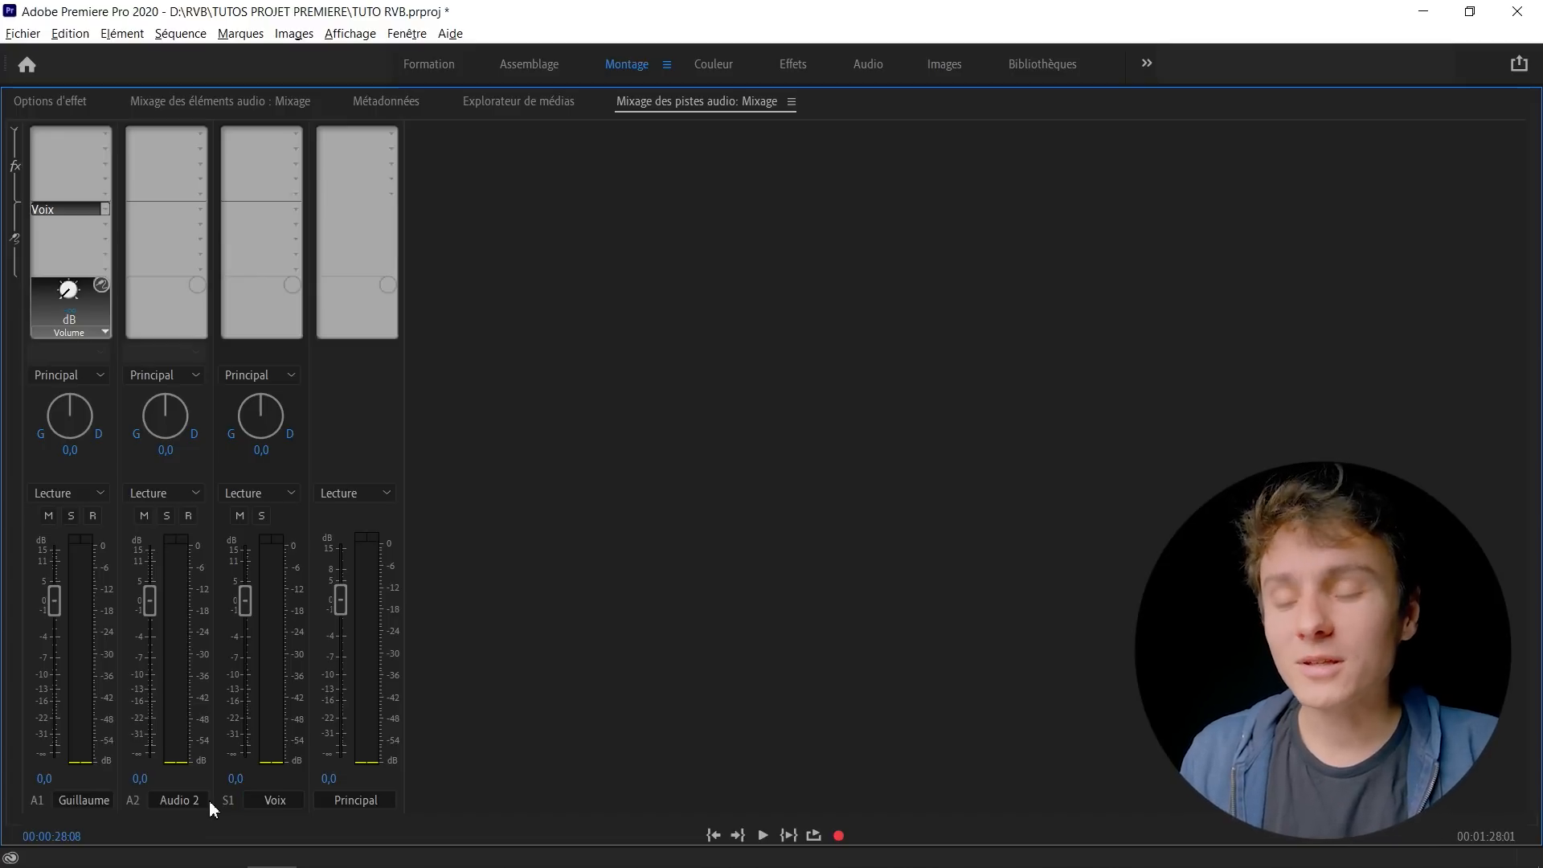
pyautogui.press('ugrave')
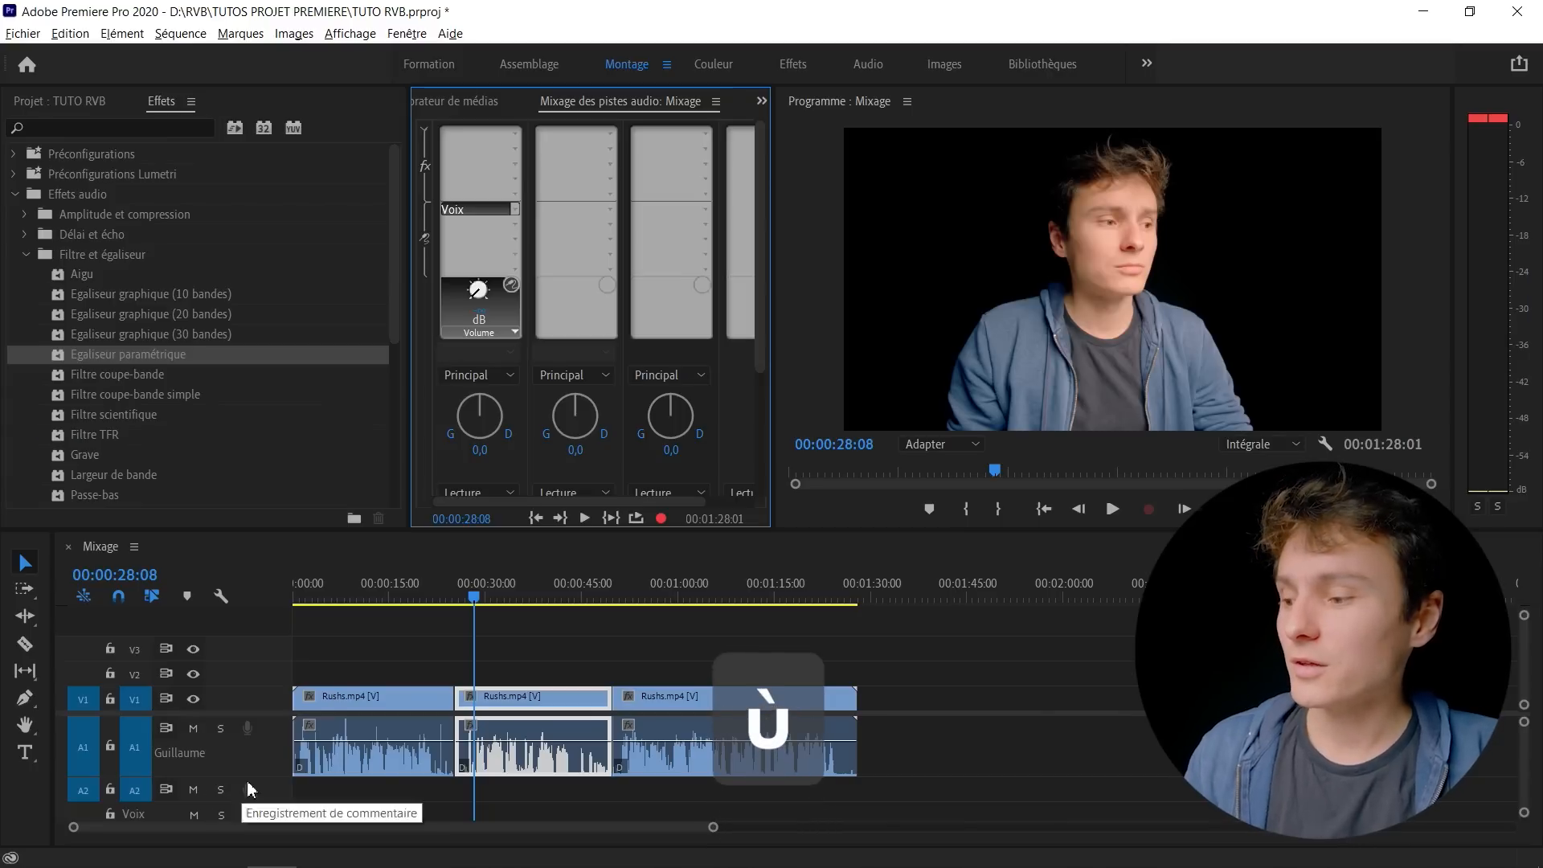
# Add another audio submix track to the sequence from the timeline's track headers.
pyautogui.scroll(-2, 239, 726)
pyautogui.rightClick(268, 687)
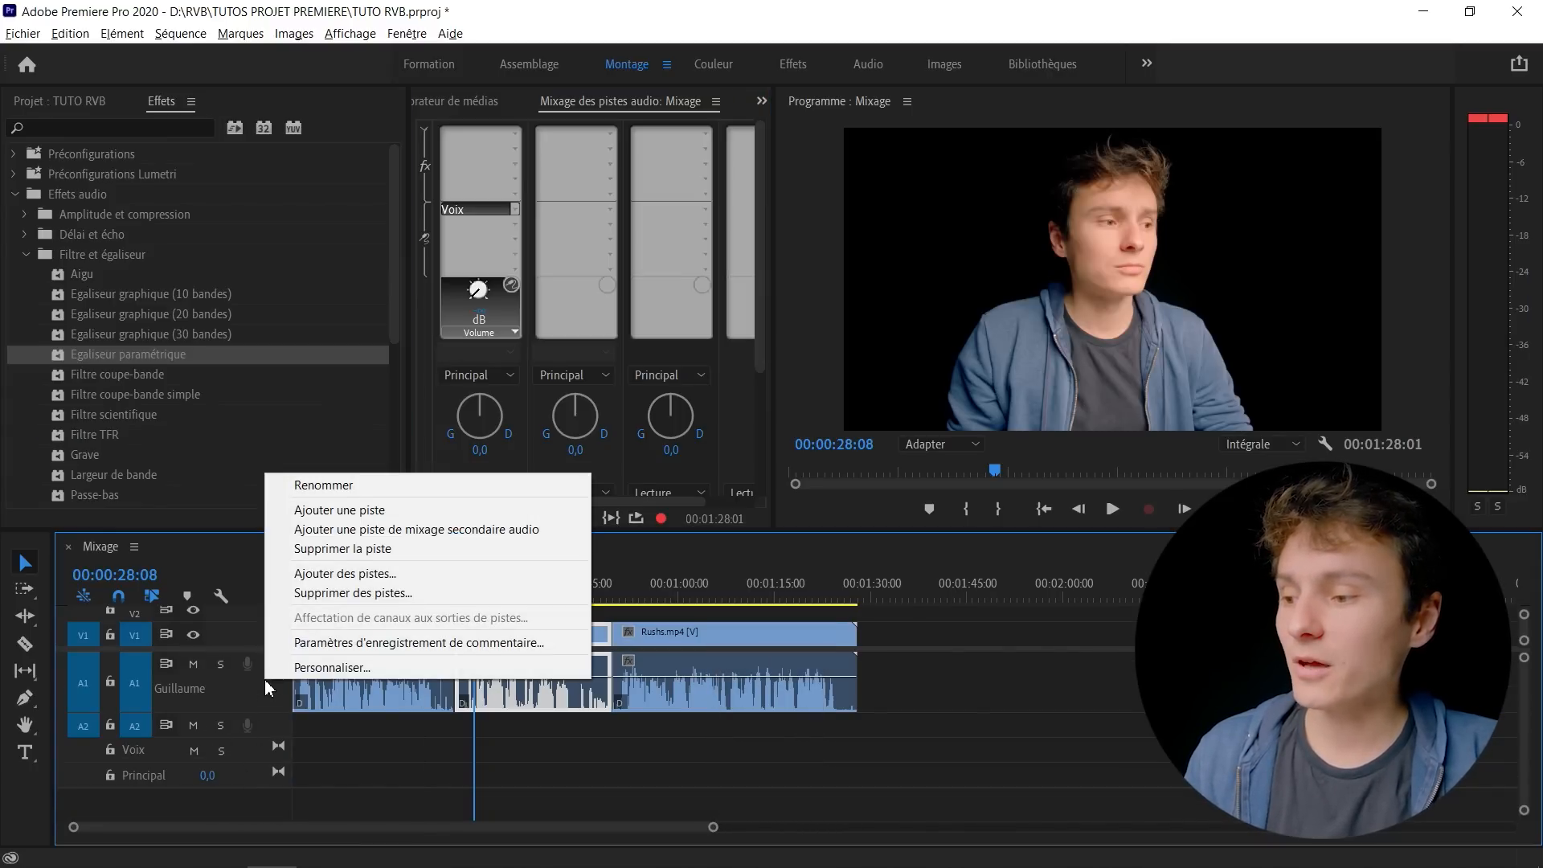
pyautogui.click(379, 533)
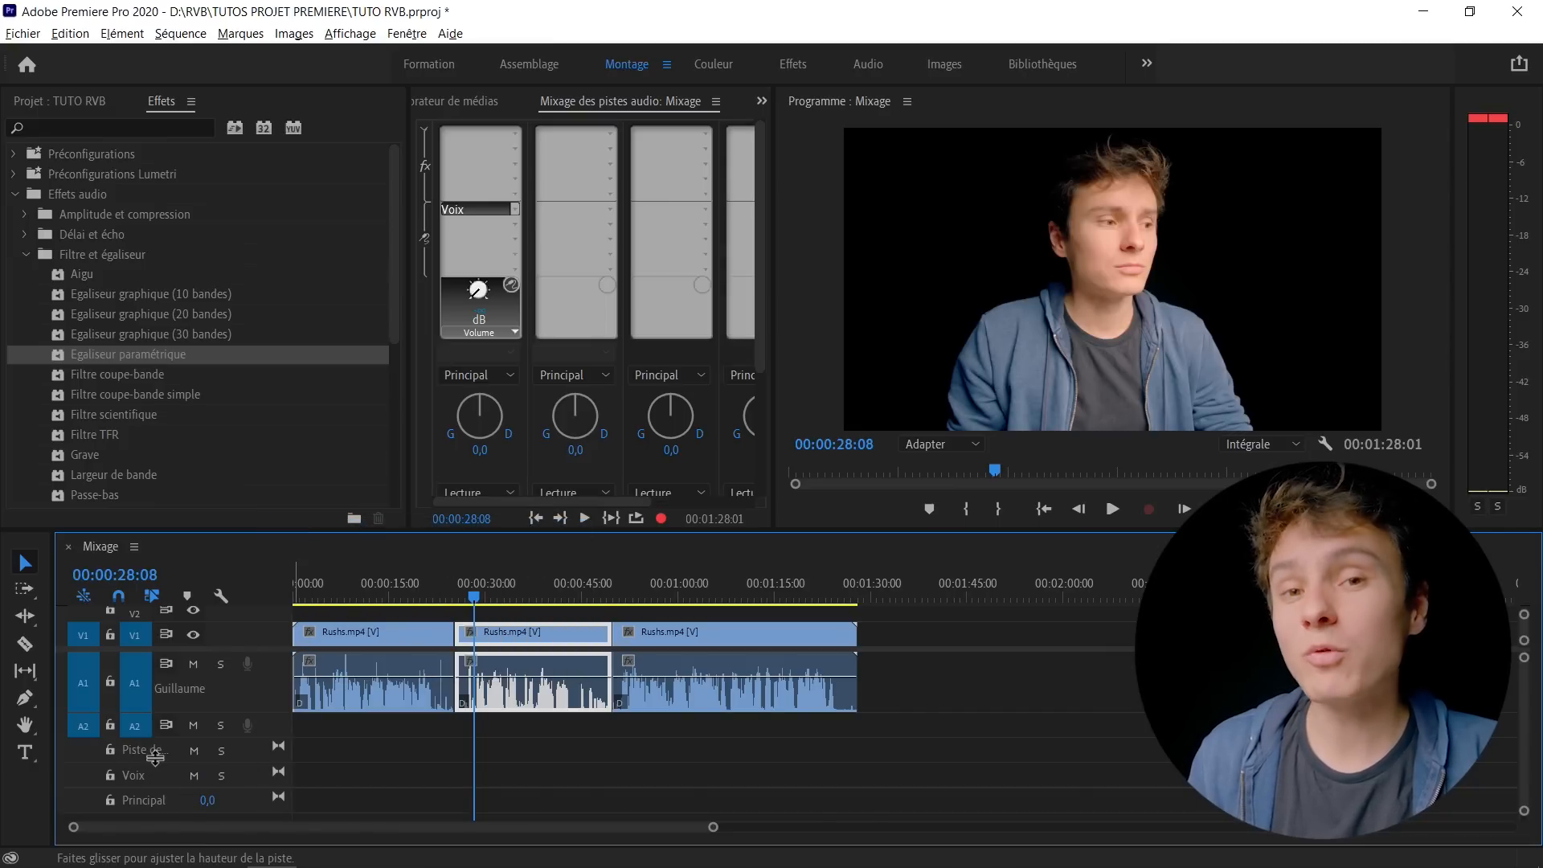
# Try to move the middle Rushs.mp4 clip onto the newly added submix track.
pyautogui.moveTo(506, 709); pyautogui.dragTo(531, 748)
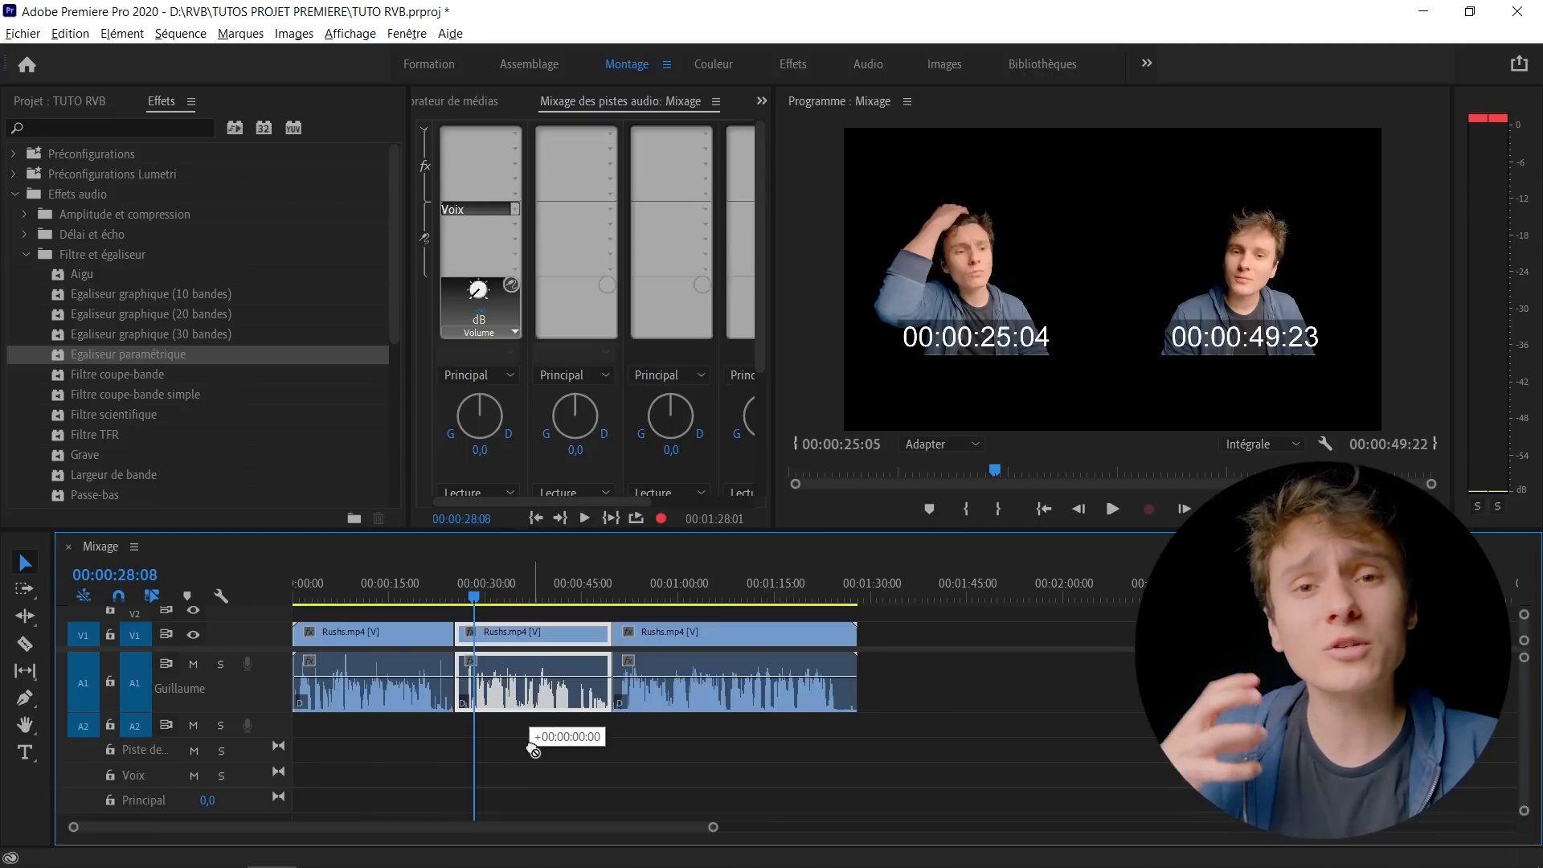
pyautogui.moveTo(532, 753); pyautogui.dragTo(532, 753)
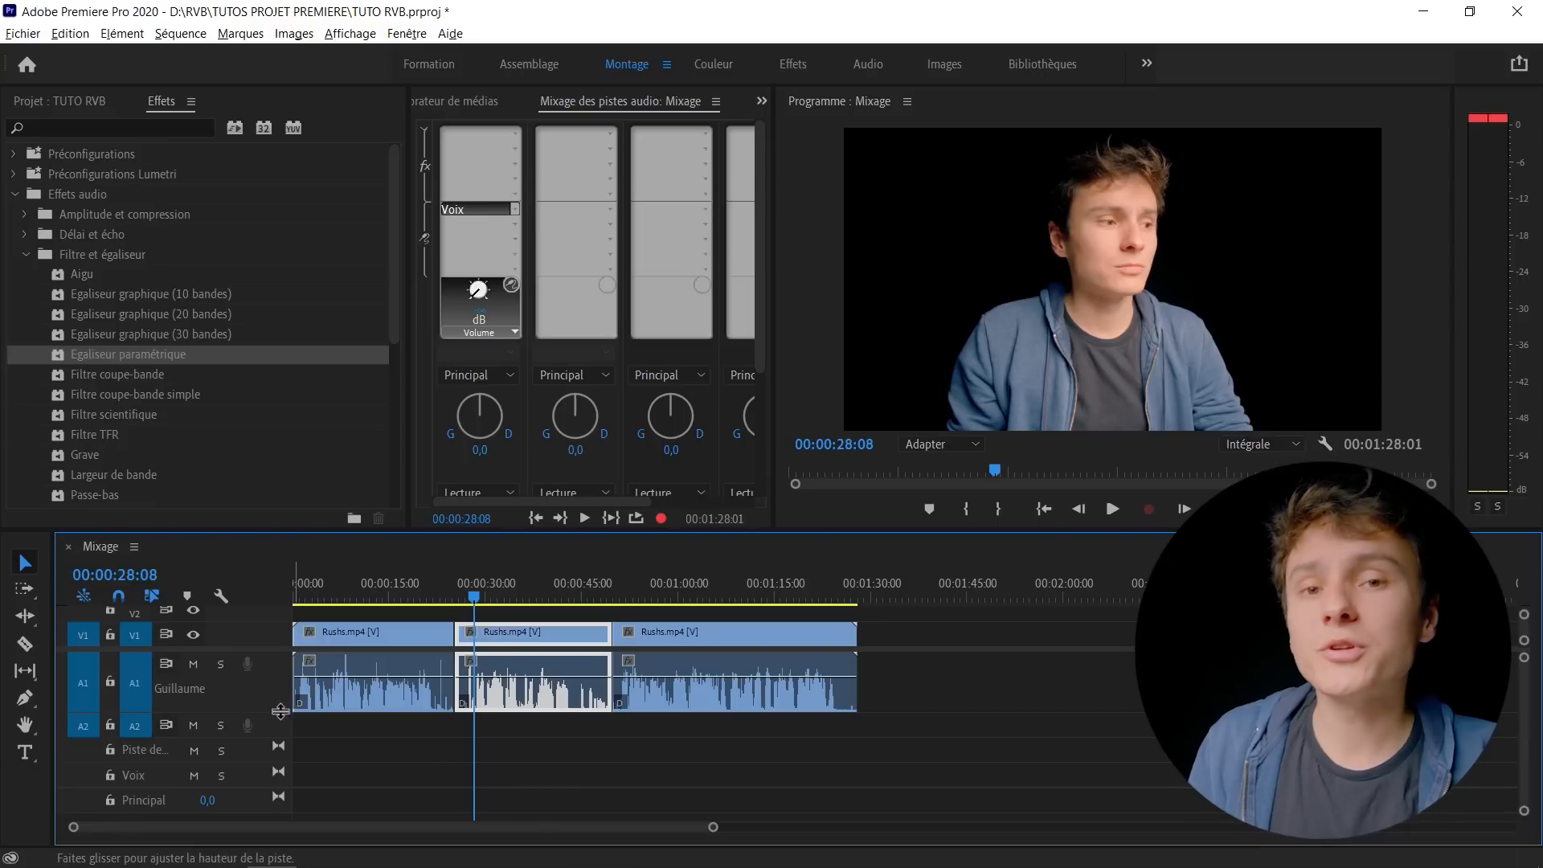
# Add one stereo audio submix track after Voix, with 0 video and 0 standard audio tracks.
pyautogui.rightClick(271, 699)
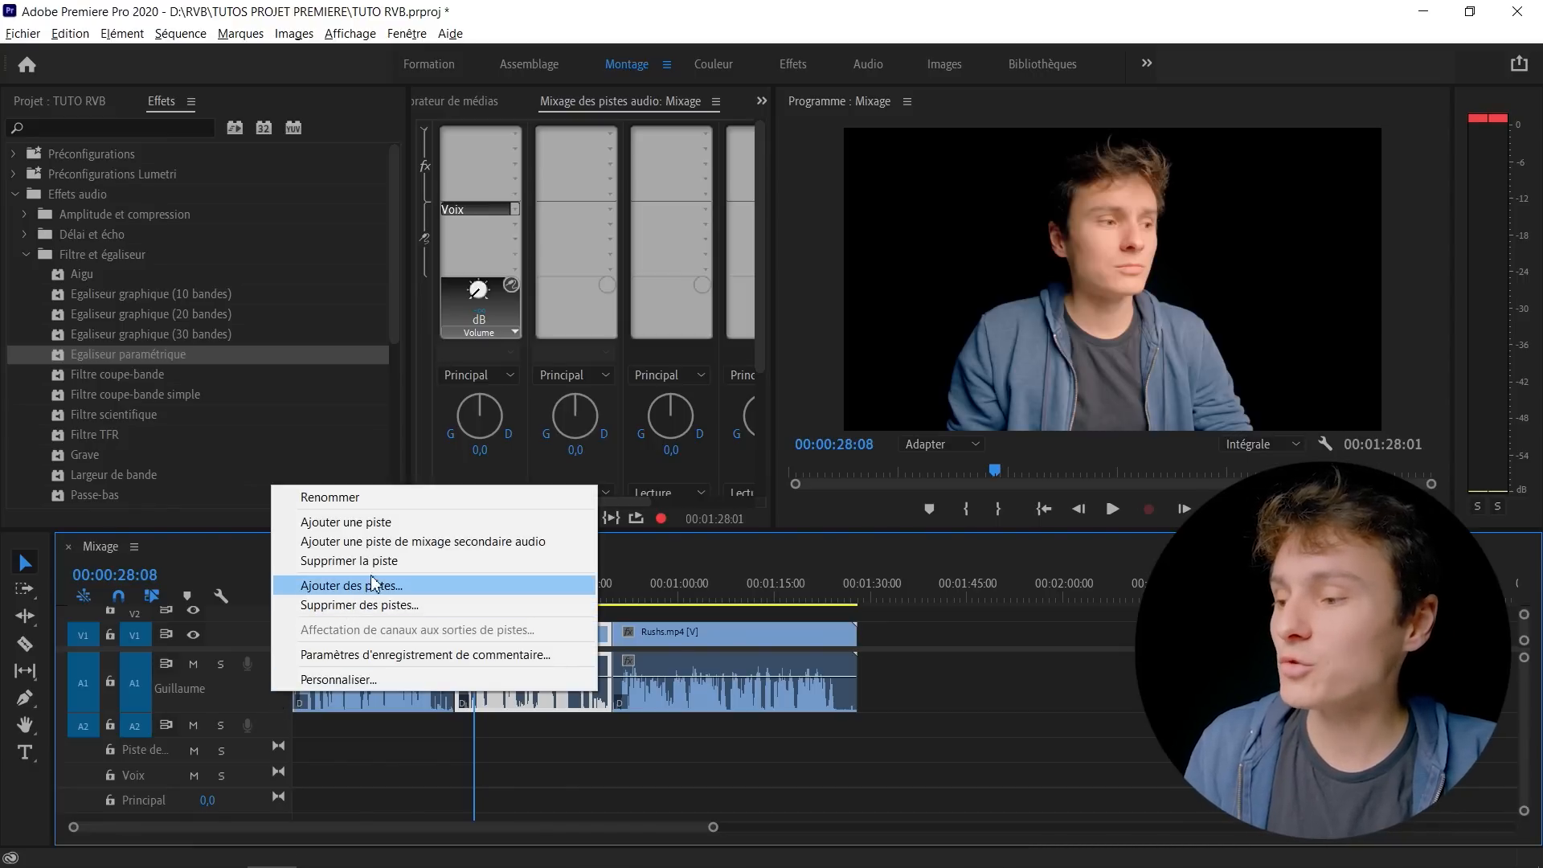
pyautogui.click(393, 593)
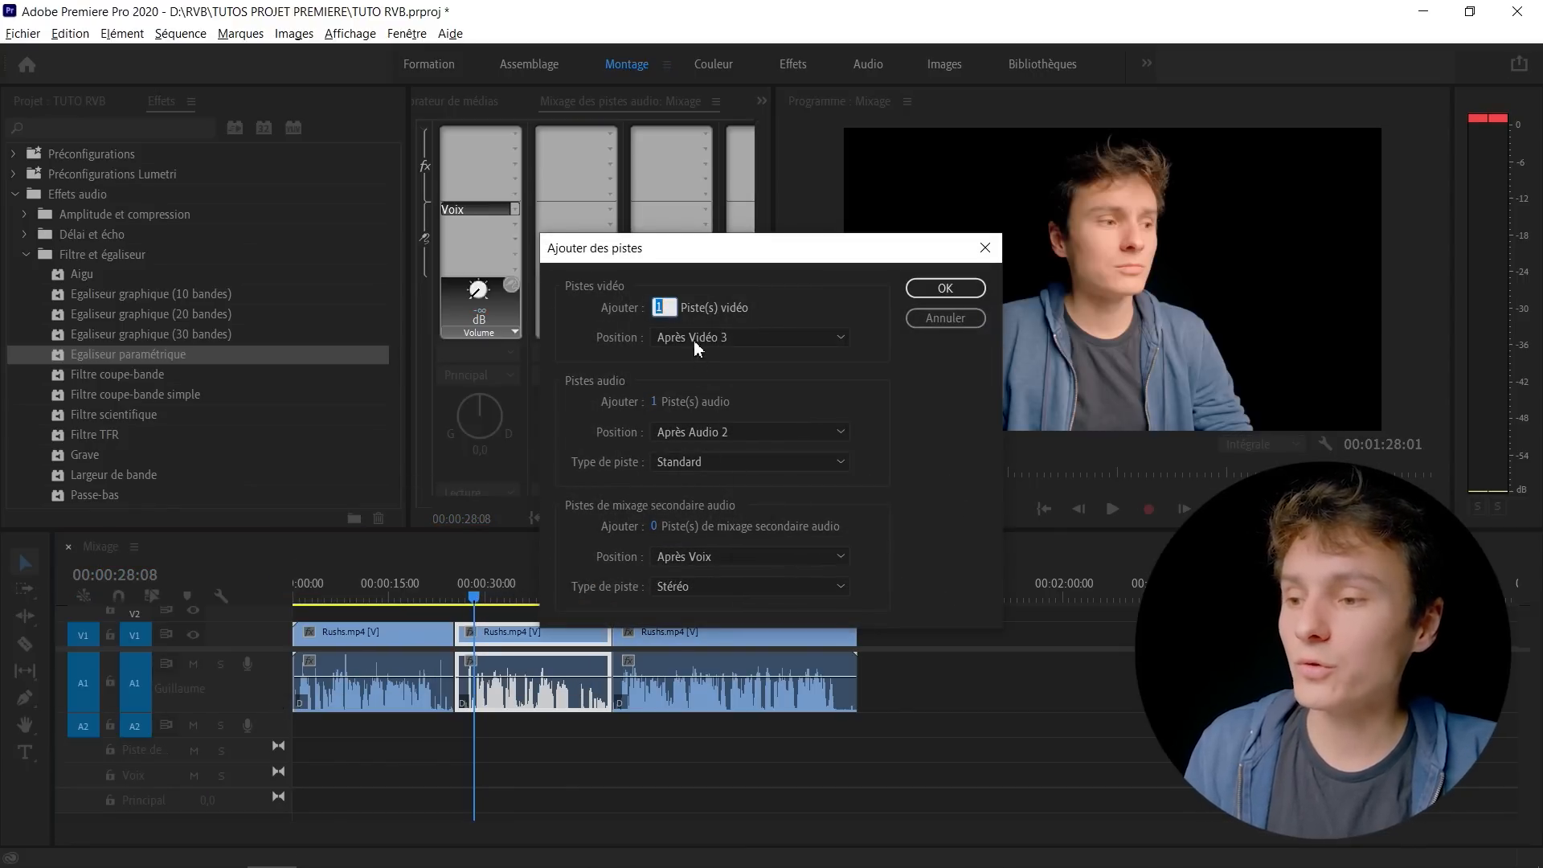
pyautogui.write('0')
pyautogui.click(654, 401)
pyautogui.write('0')
pyautogui.click(660, 526)
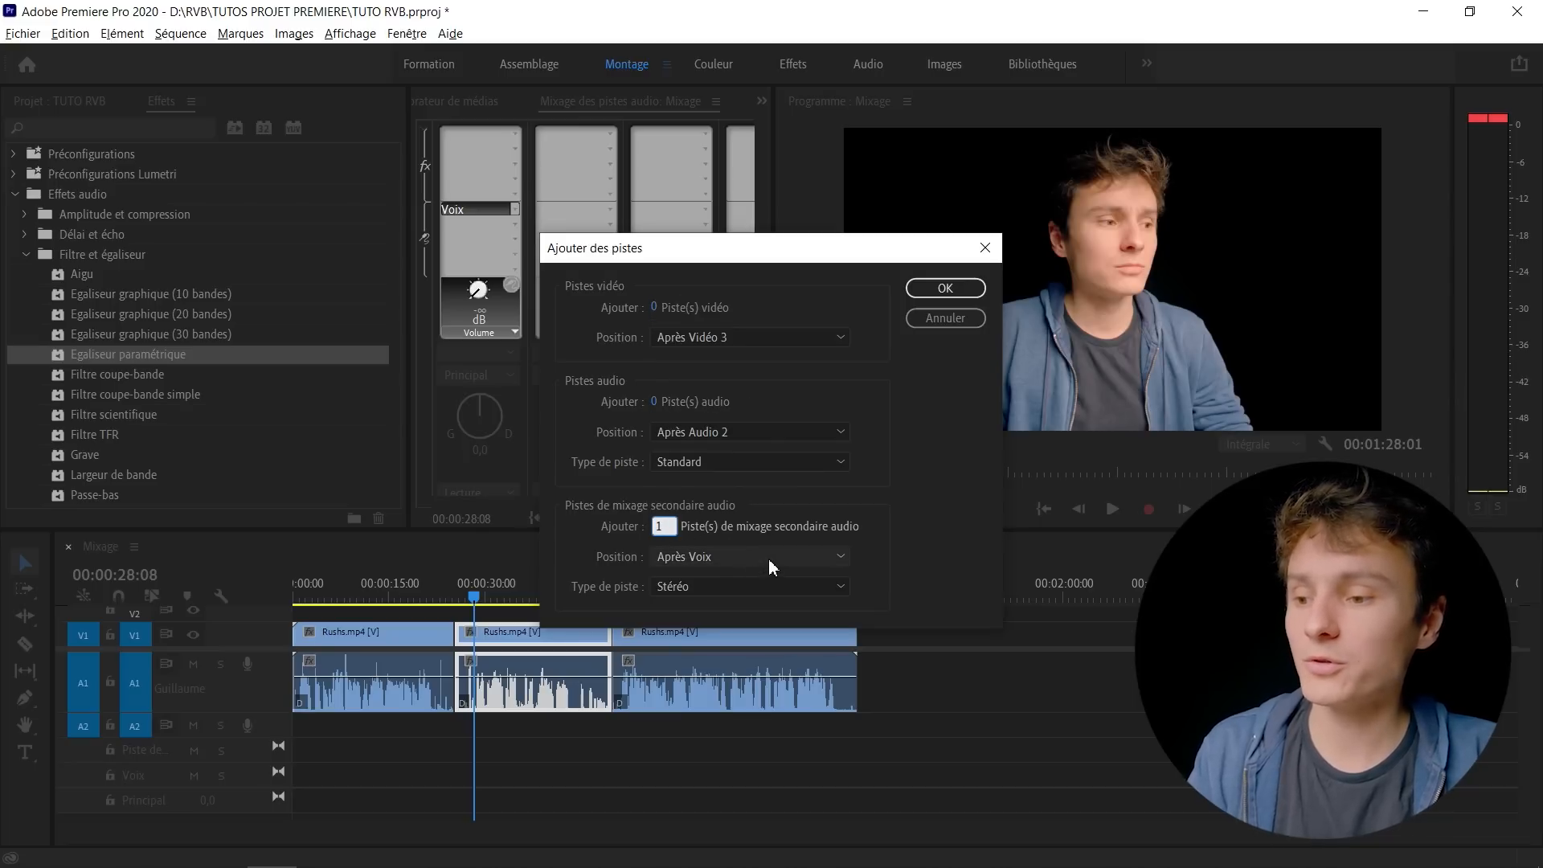
pyautogui.click(738, 556)
pyautogui.click(739, 627)
pyautogui.click(739, 586)
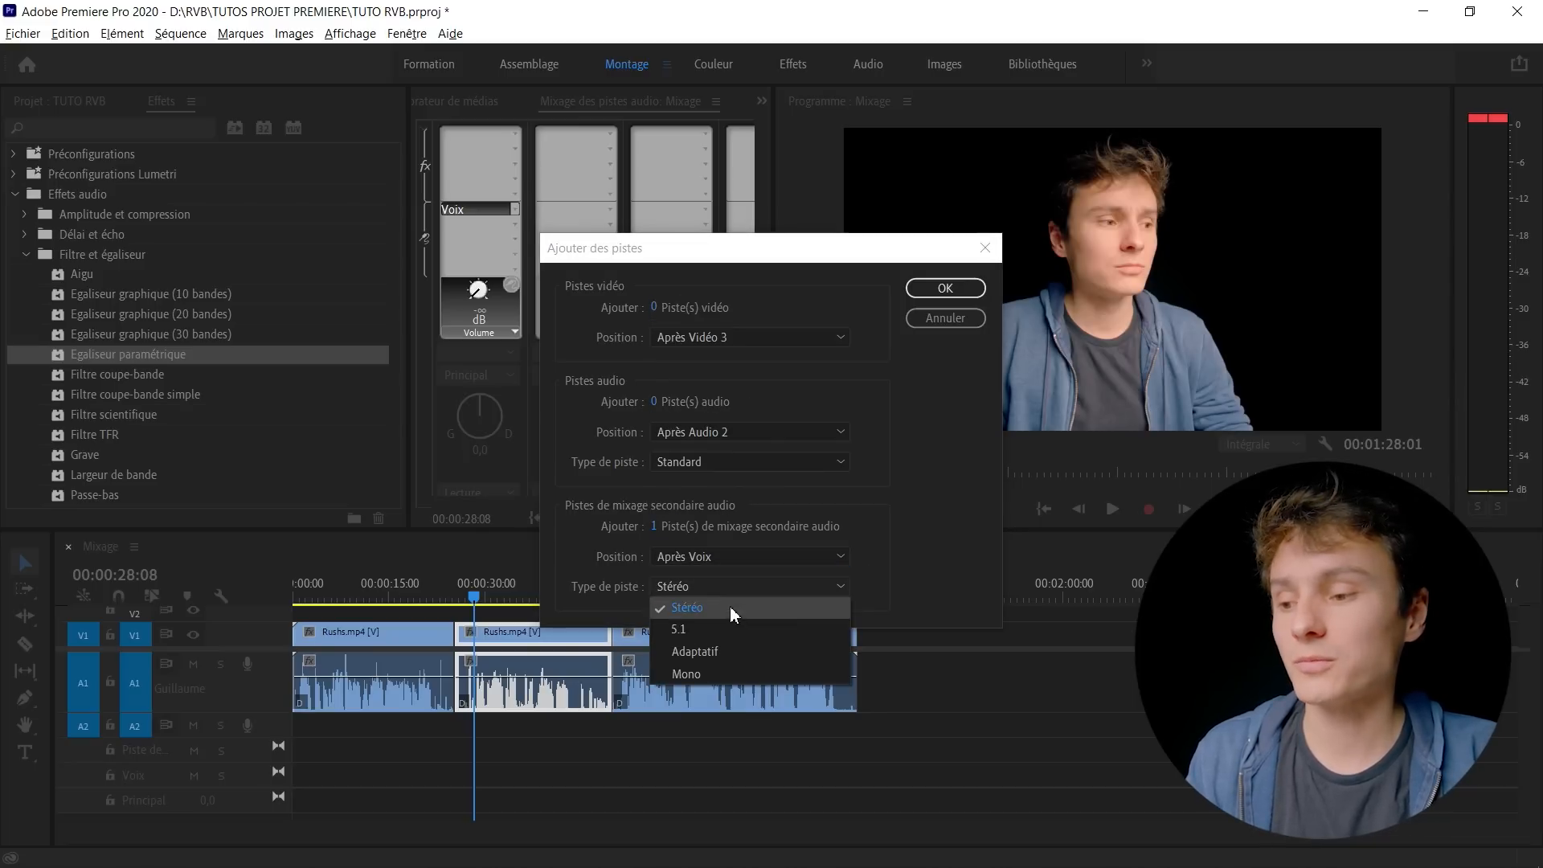
pyautogui.click(739, 608)
pyautogui.click(945, 287)
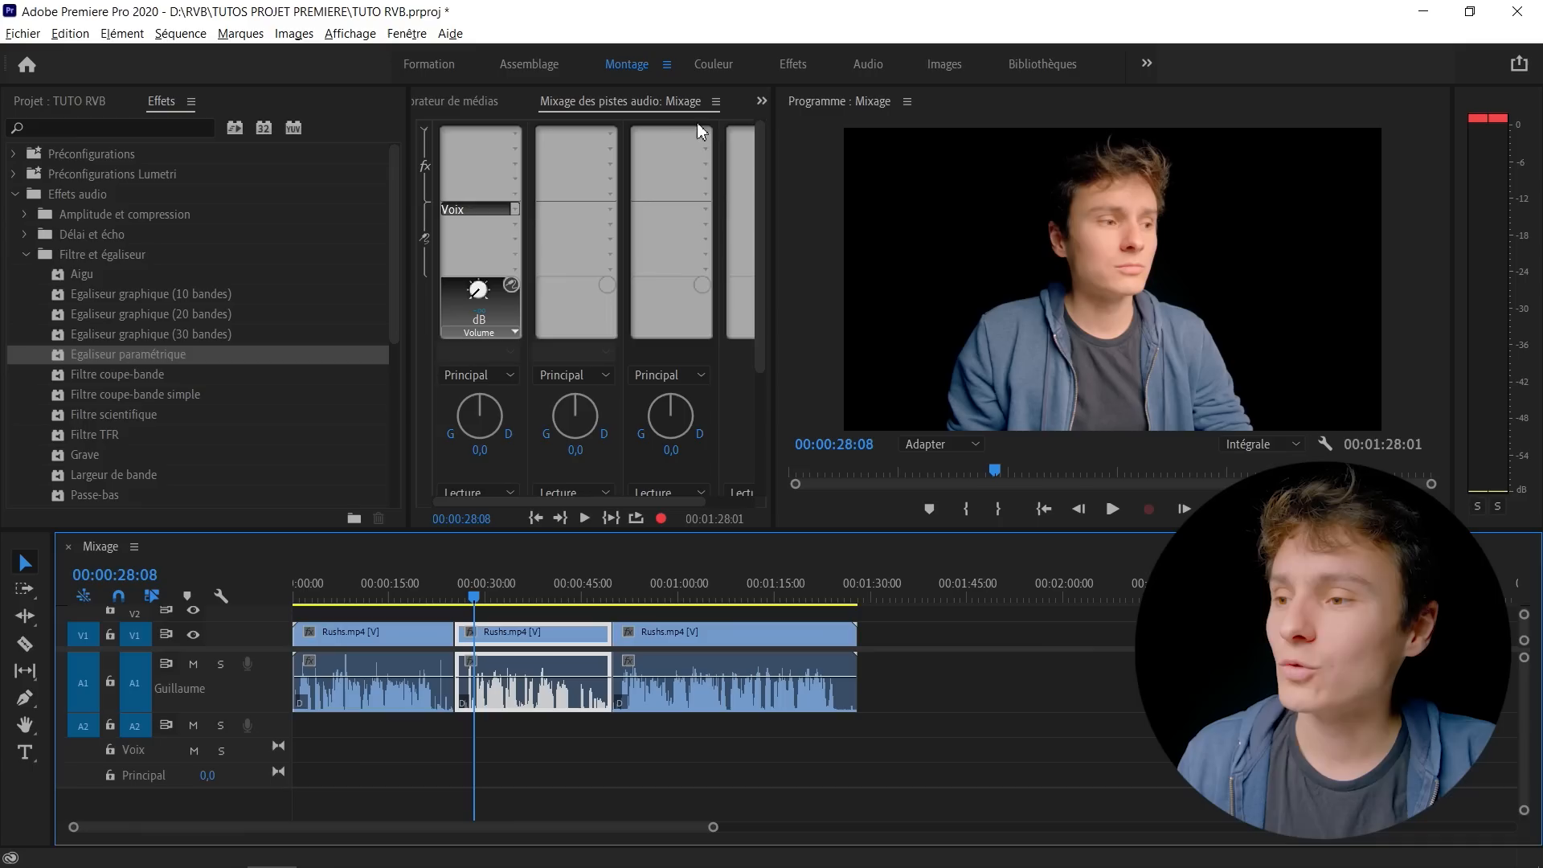
# Maximize the audio track mixer, remove the Voix send from track A1 and route its output to Voix.
pyautogui.click(643, 98)
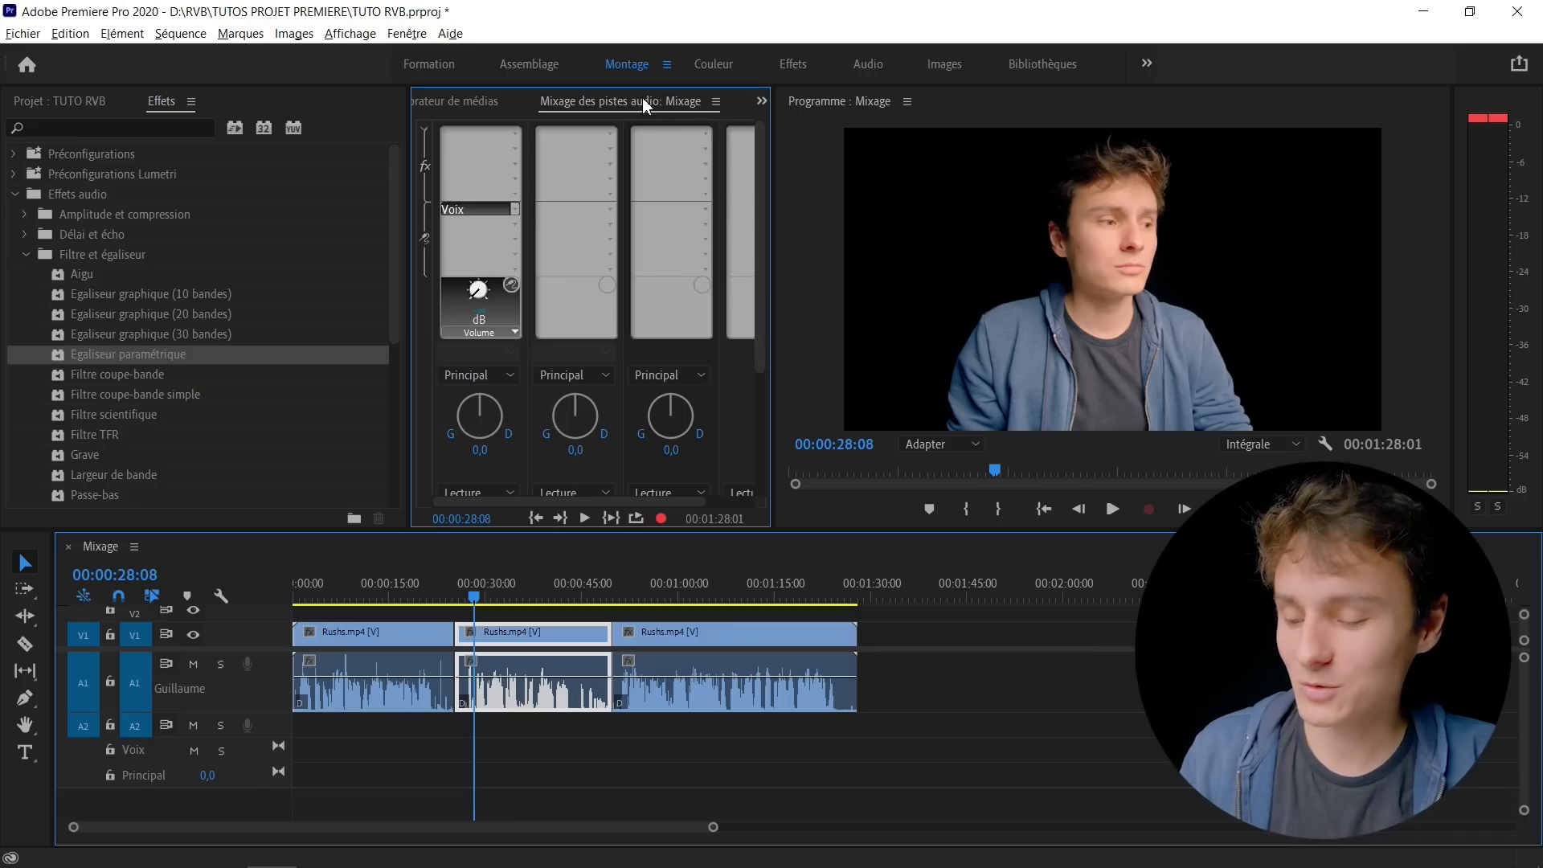
pyautogui.press('ugrave')
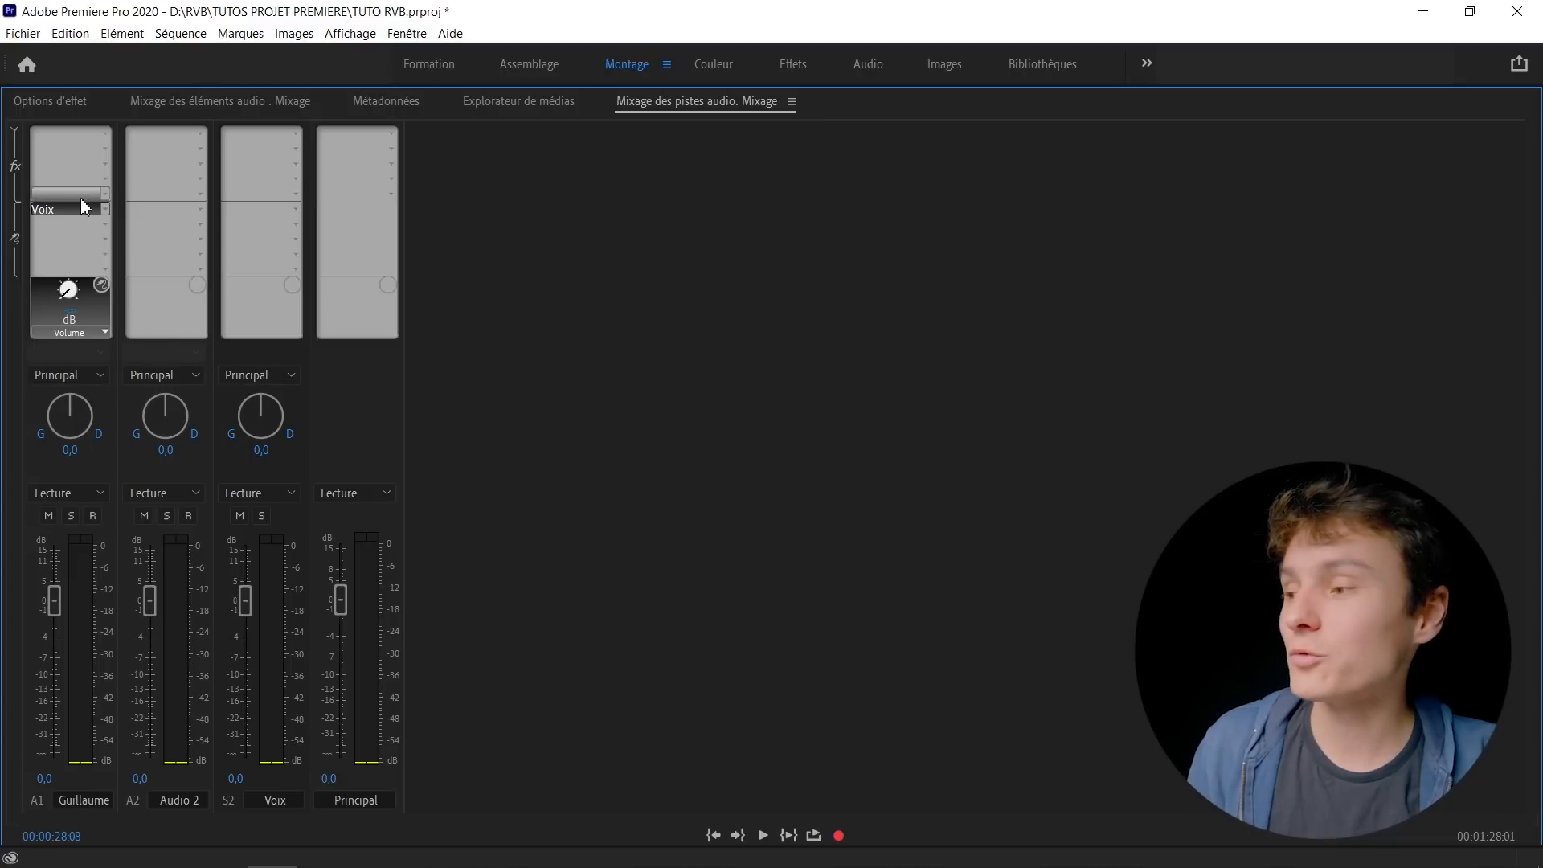
pyautogui.click(104, 210)
pyautogui.click(98, 225)
pyautogui.click(88, 375)
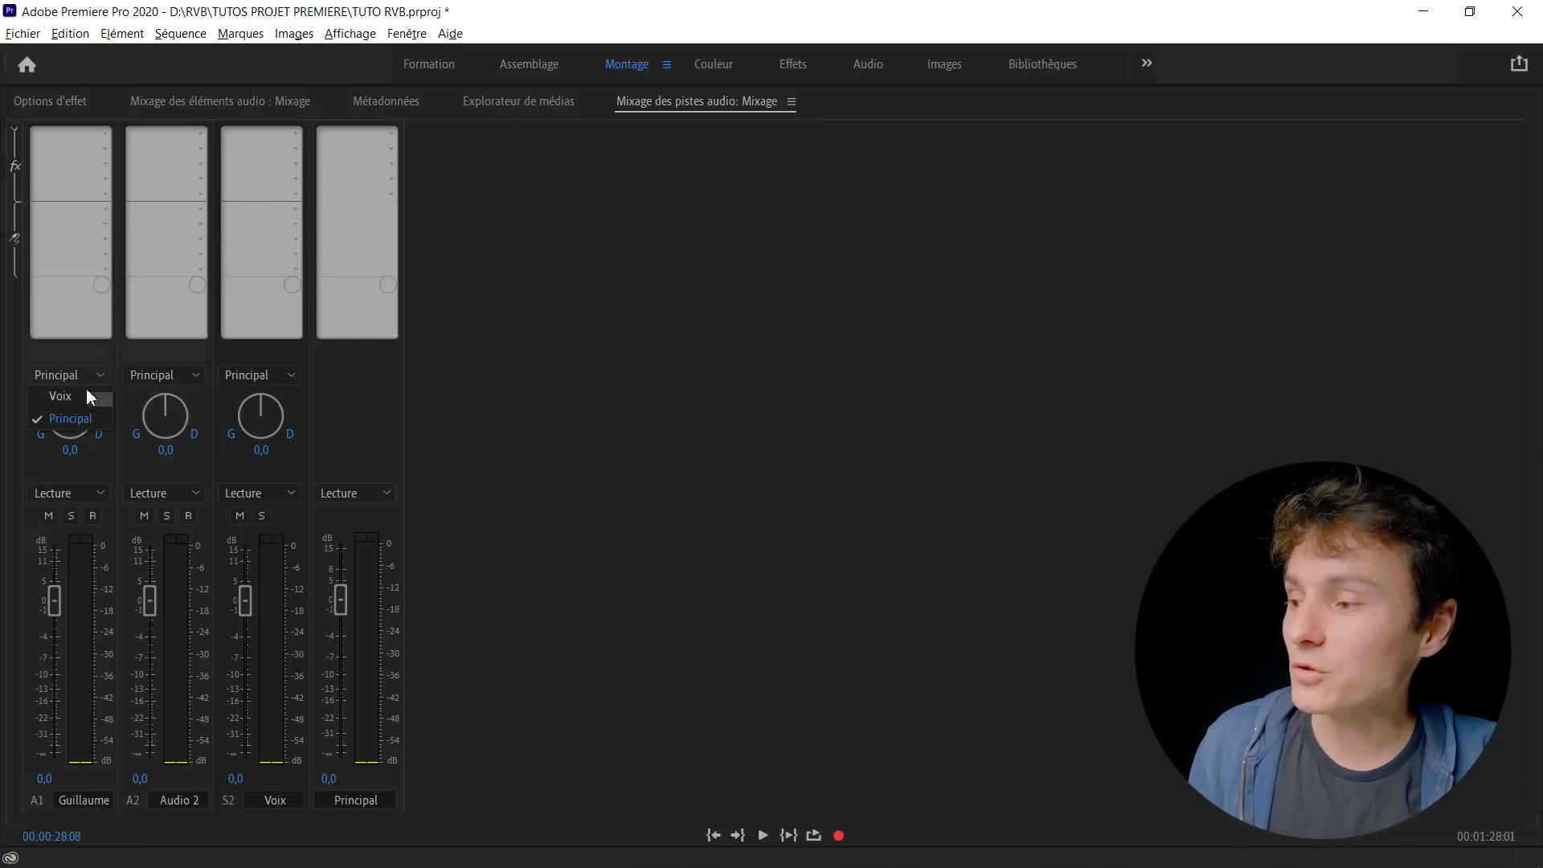
pyautogui.click(85, 396)
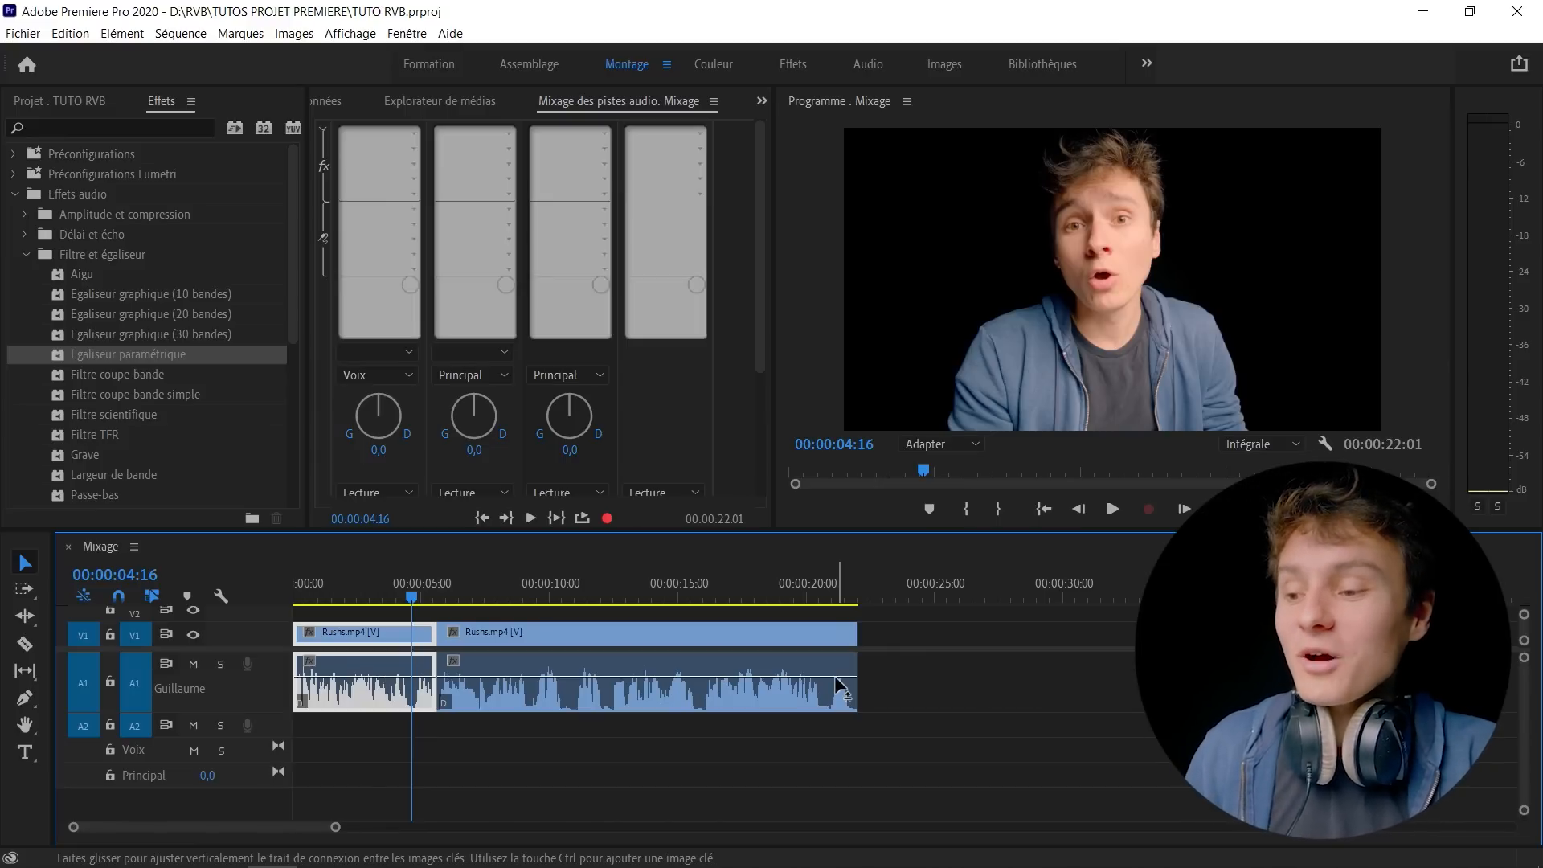
# View the audio gain options of the second Rushs.mp4 clip, accepting a gain adjustment of 0 dB.
pyautogui.click(780, 738)
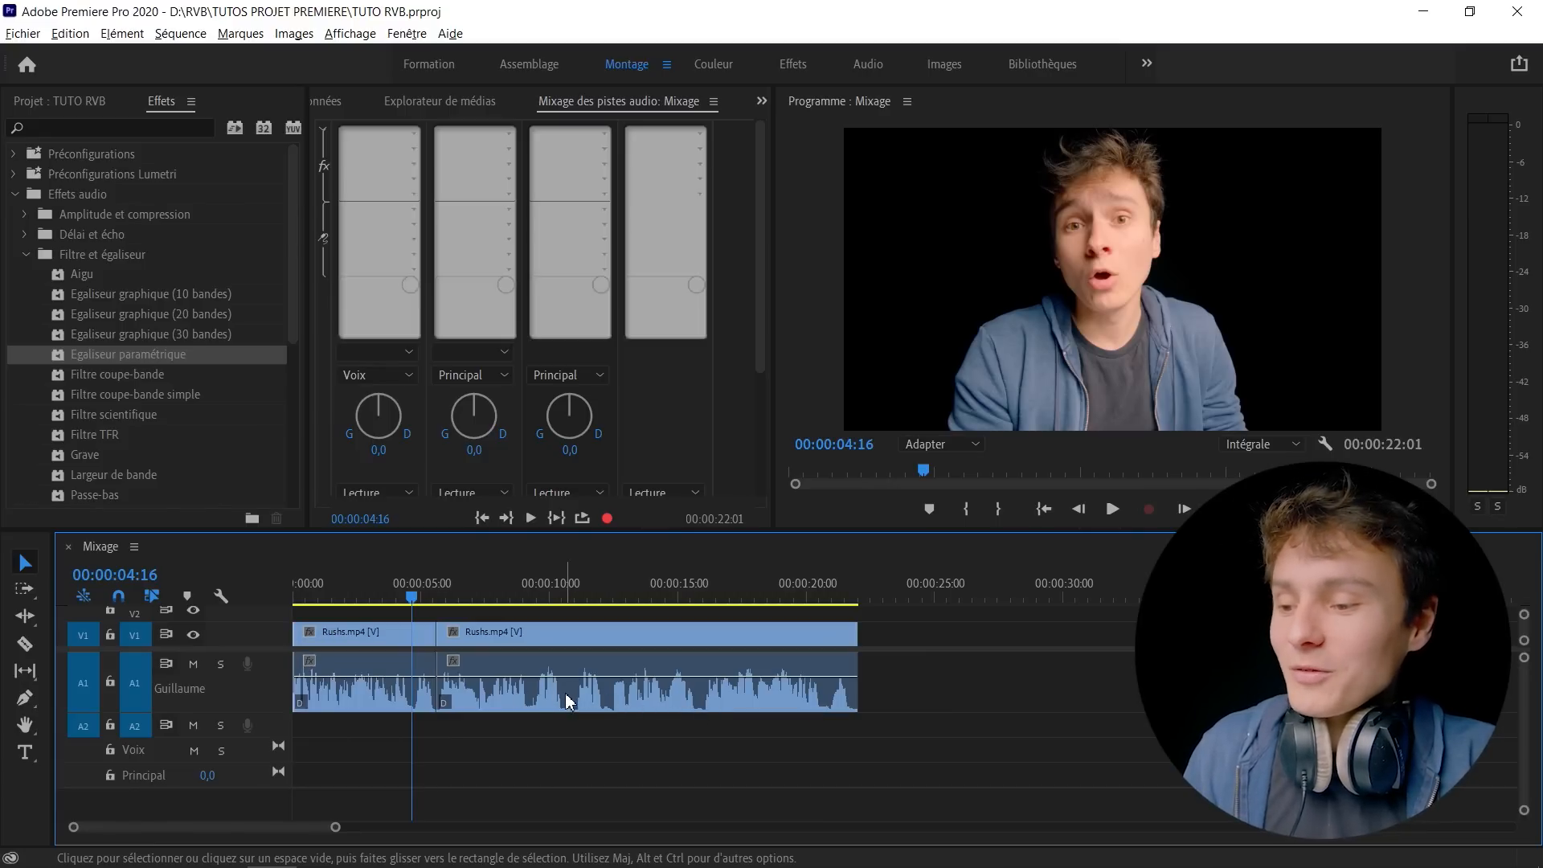
pyautogui.rightClick(573, 701)
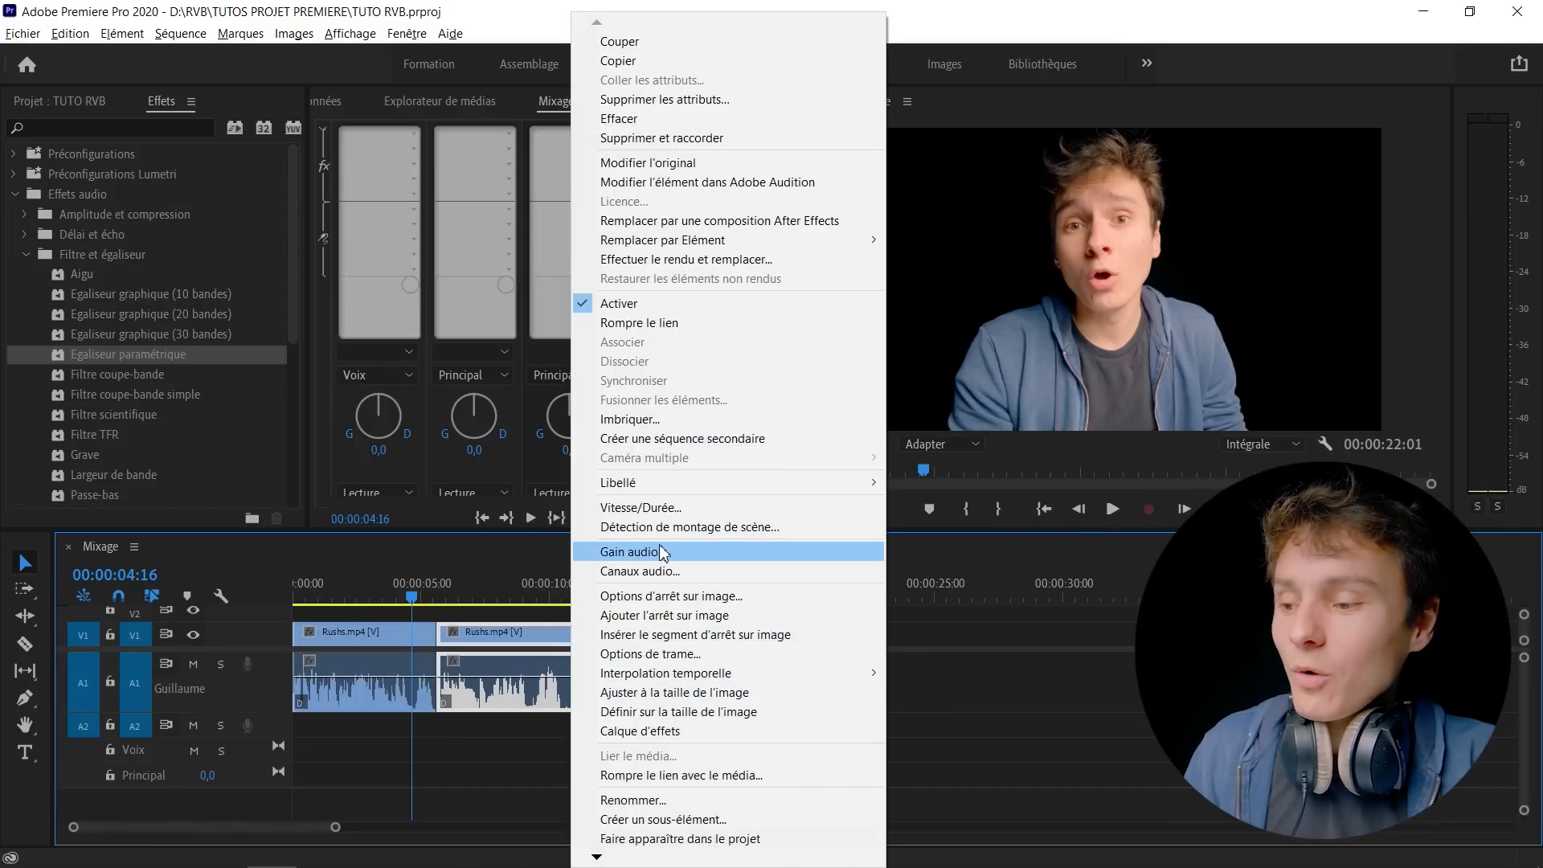
pyautogui.click(657, 557)
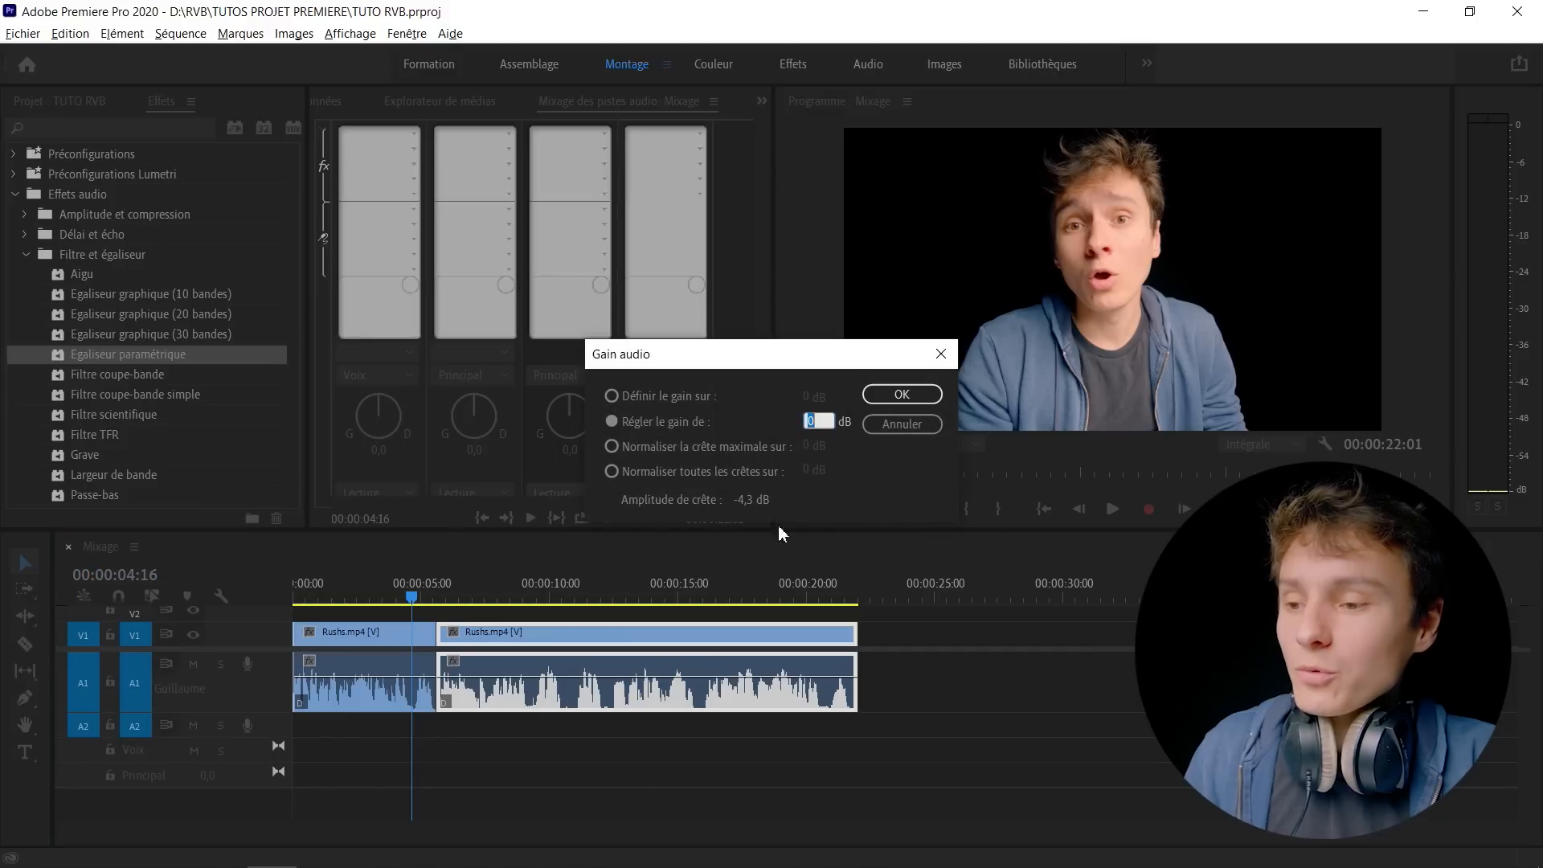
pyautogui.click(902, 397)
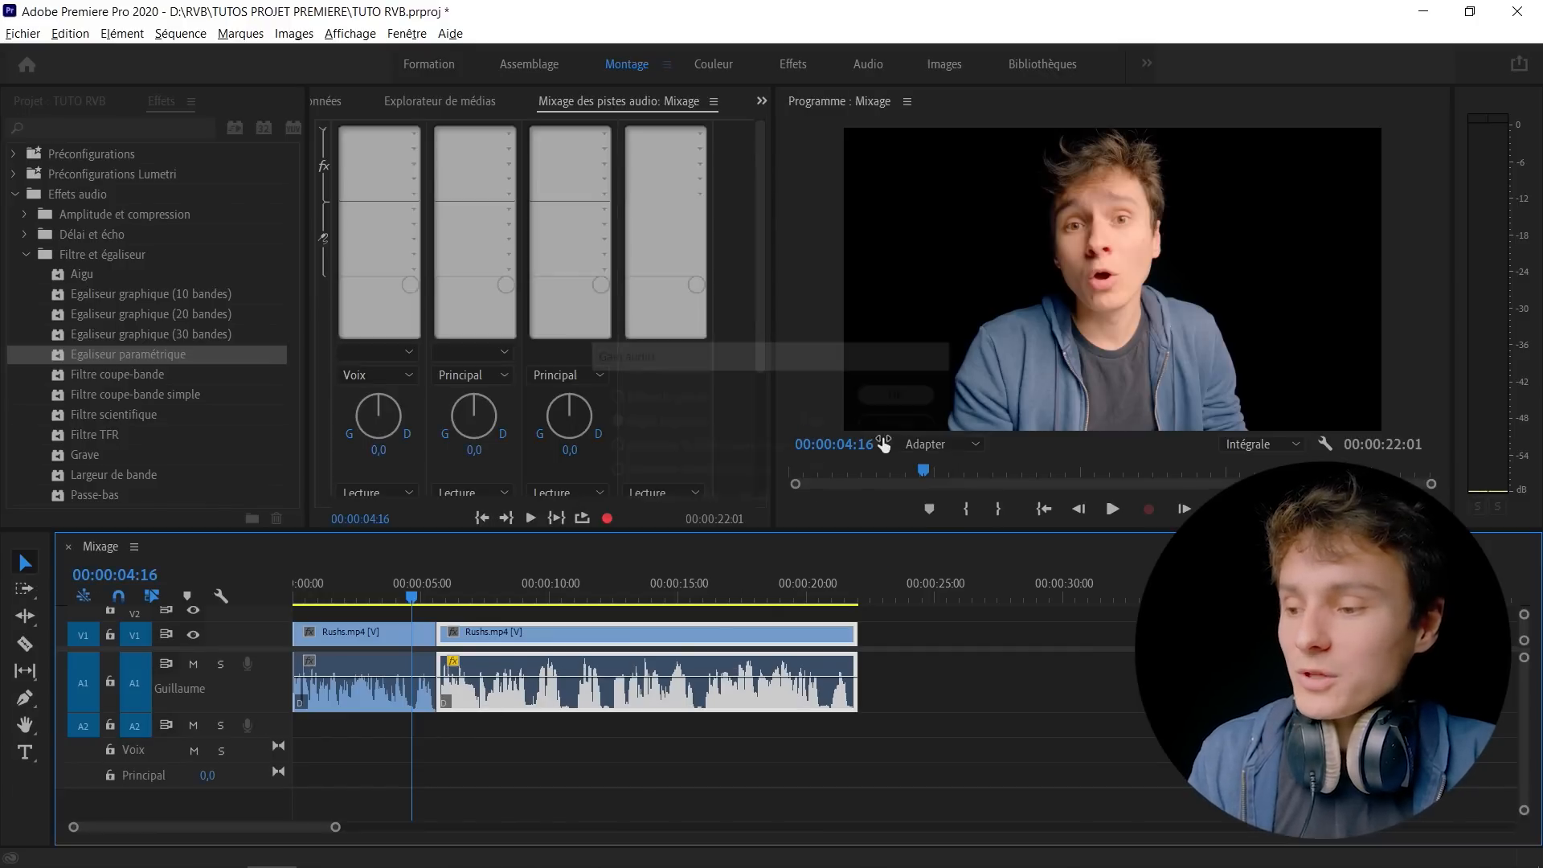
pyautogui.rightClick(542, 673)
pyautogui.click(714, 554)
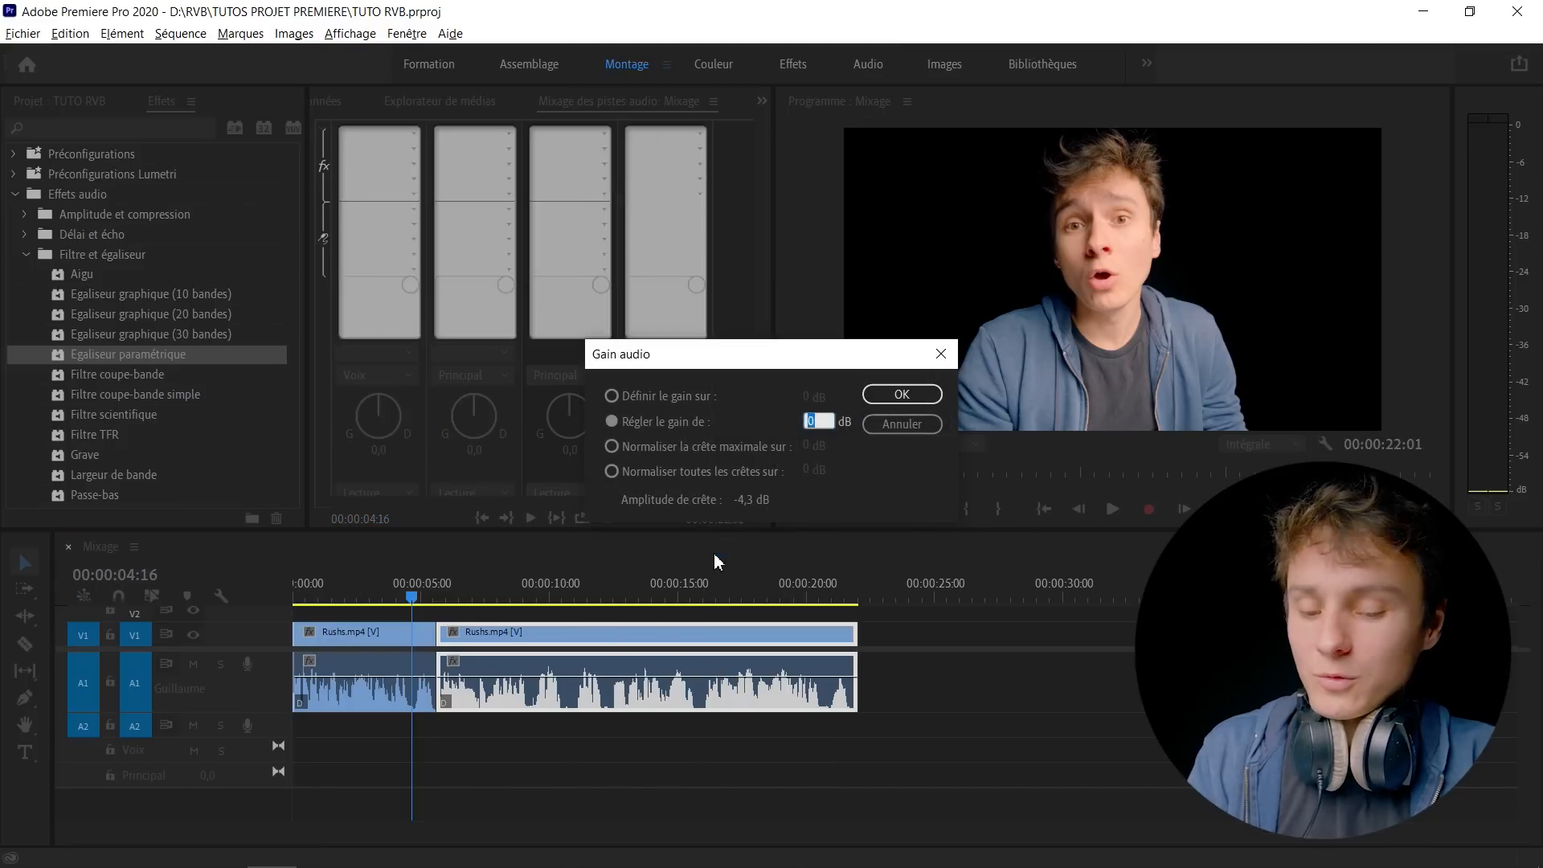
pyautogui.press('Return')
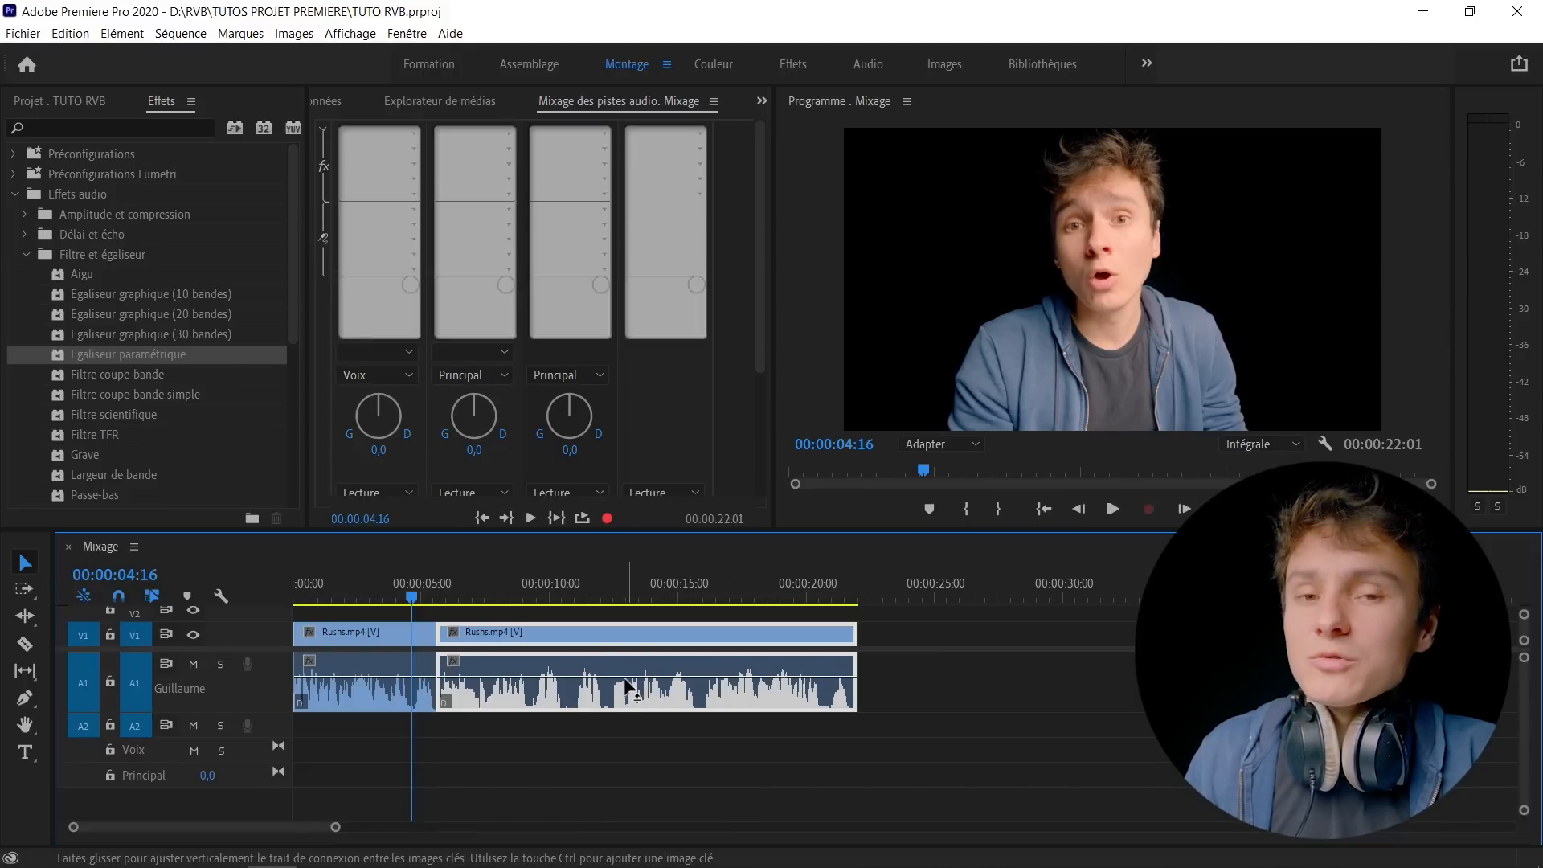
# Add four volume keyframes with the Pen tool around 00:00:12:18 in the second clip and slightly lower the level between the inner two.
pyautogui.press('p')
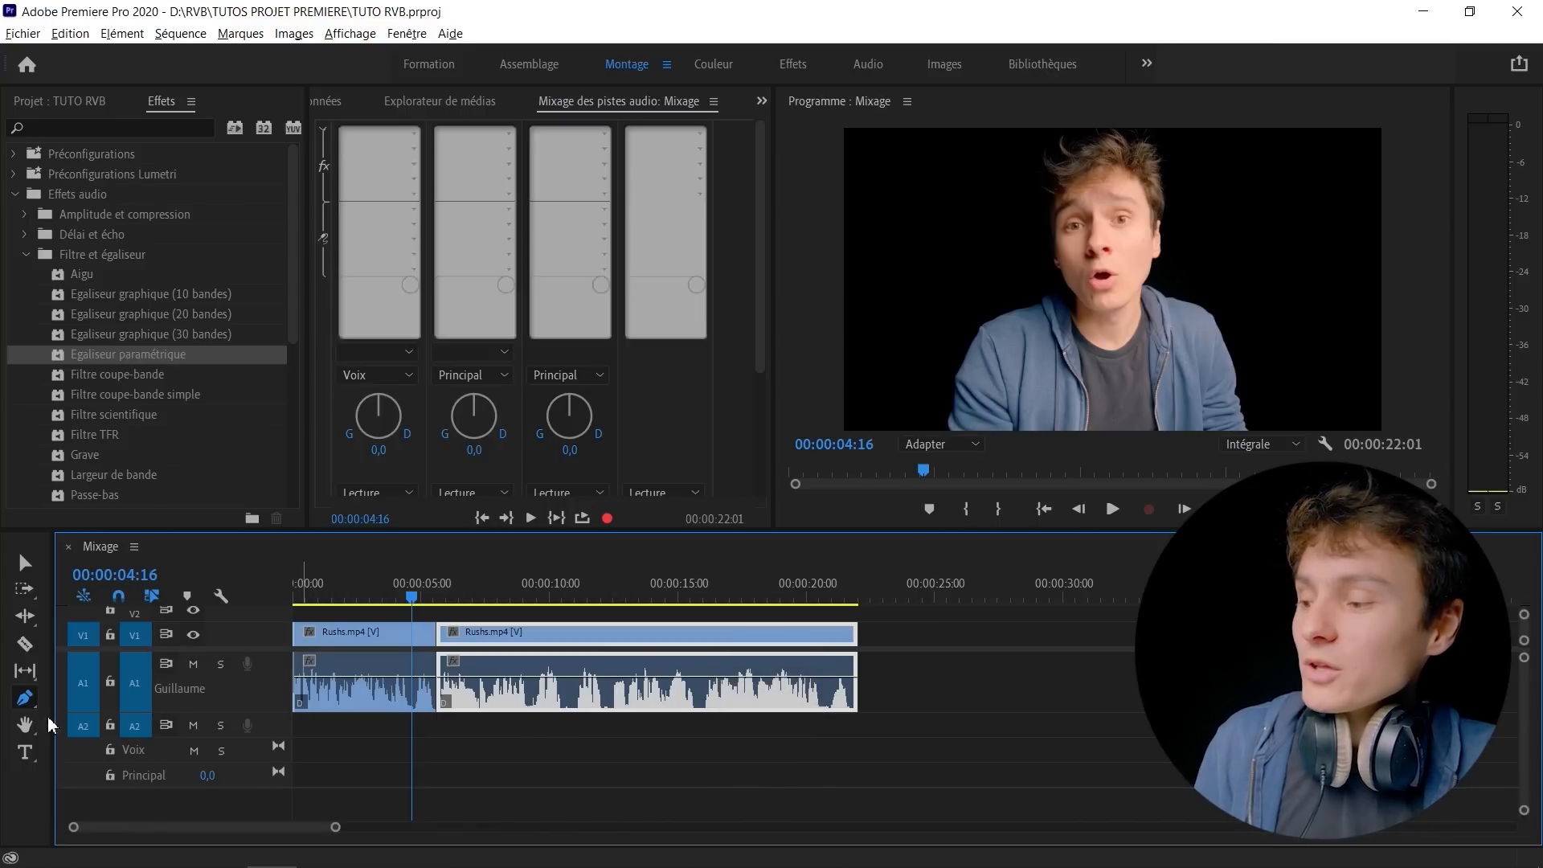
pyautogui.click(24, 698)
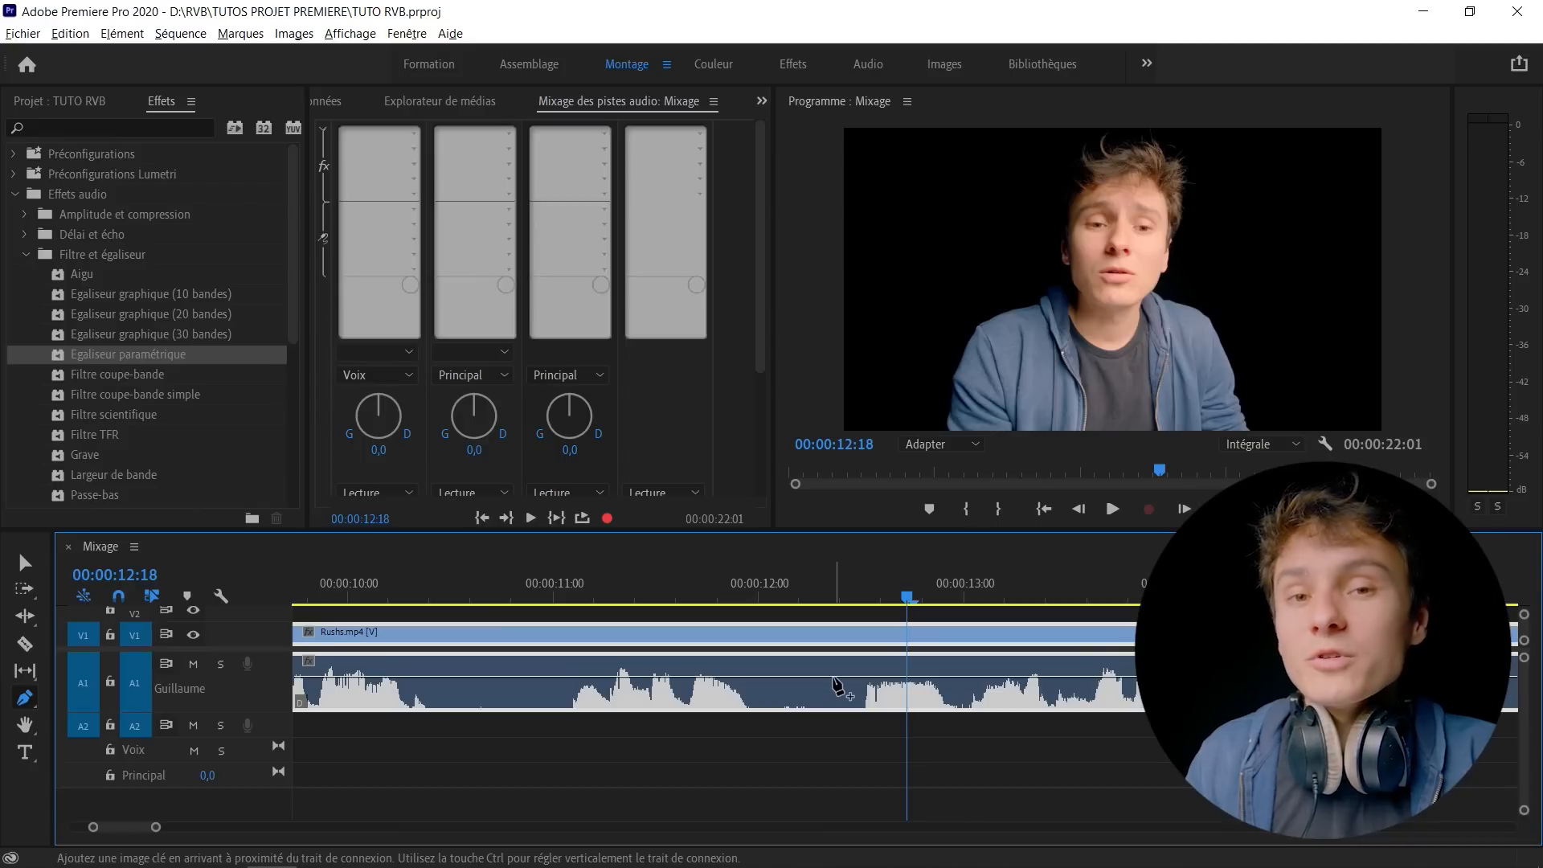
pyautogui.click(833, 677)
pyautogui.click(865, 678)
pyautogui.click(937, 678)
pyautogui.click(969, 677)
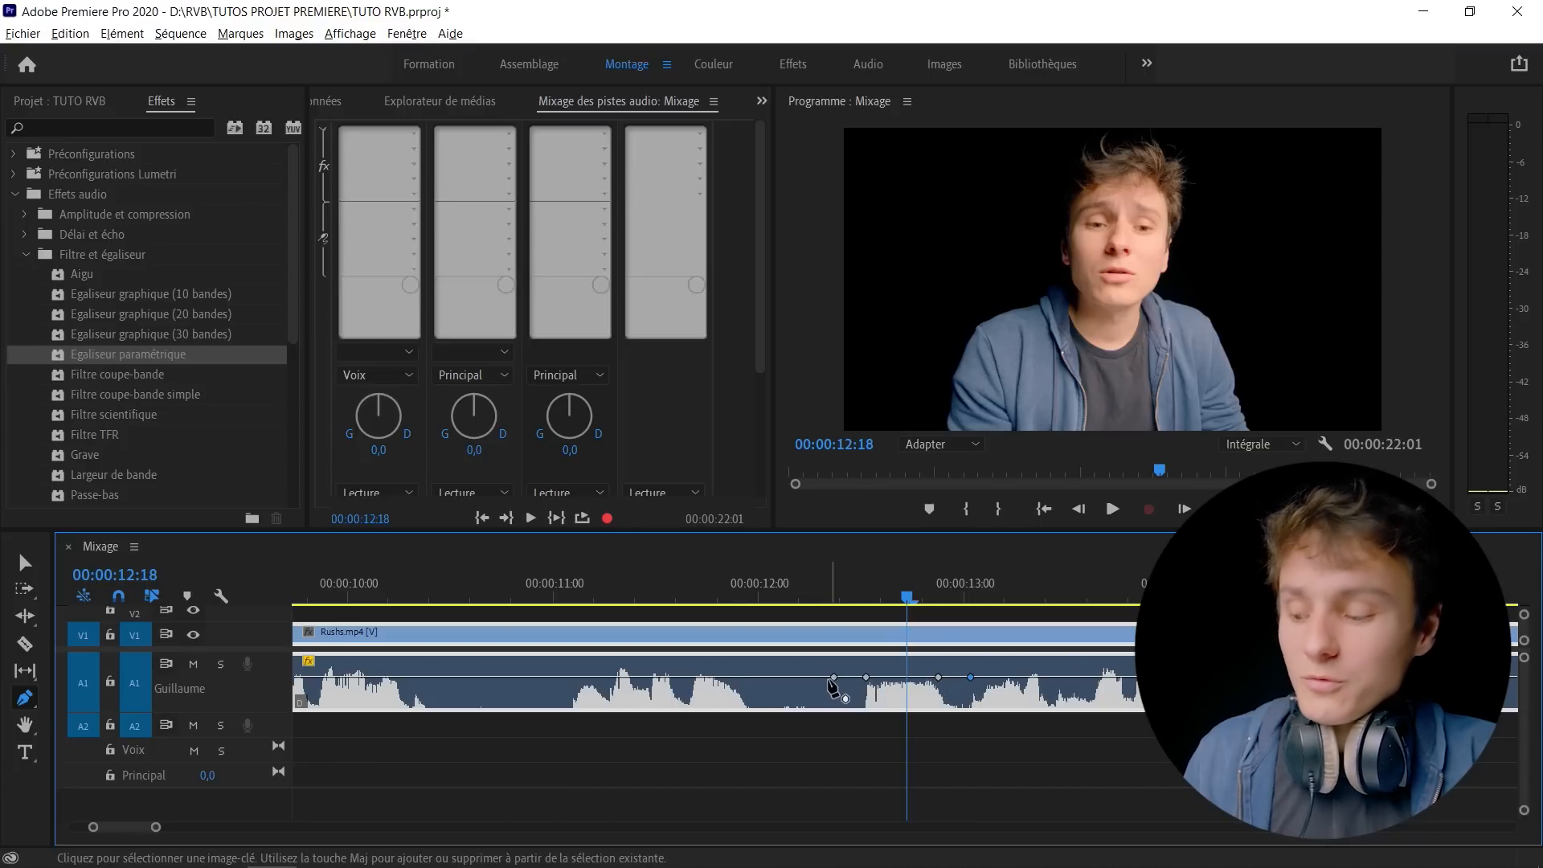
pyautogui.press('v')
pyautogui.moveTo(907, 677); pyautogui.dragTo(928, 684)
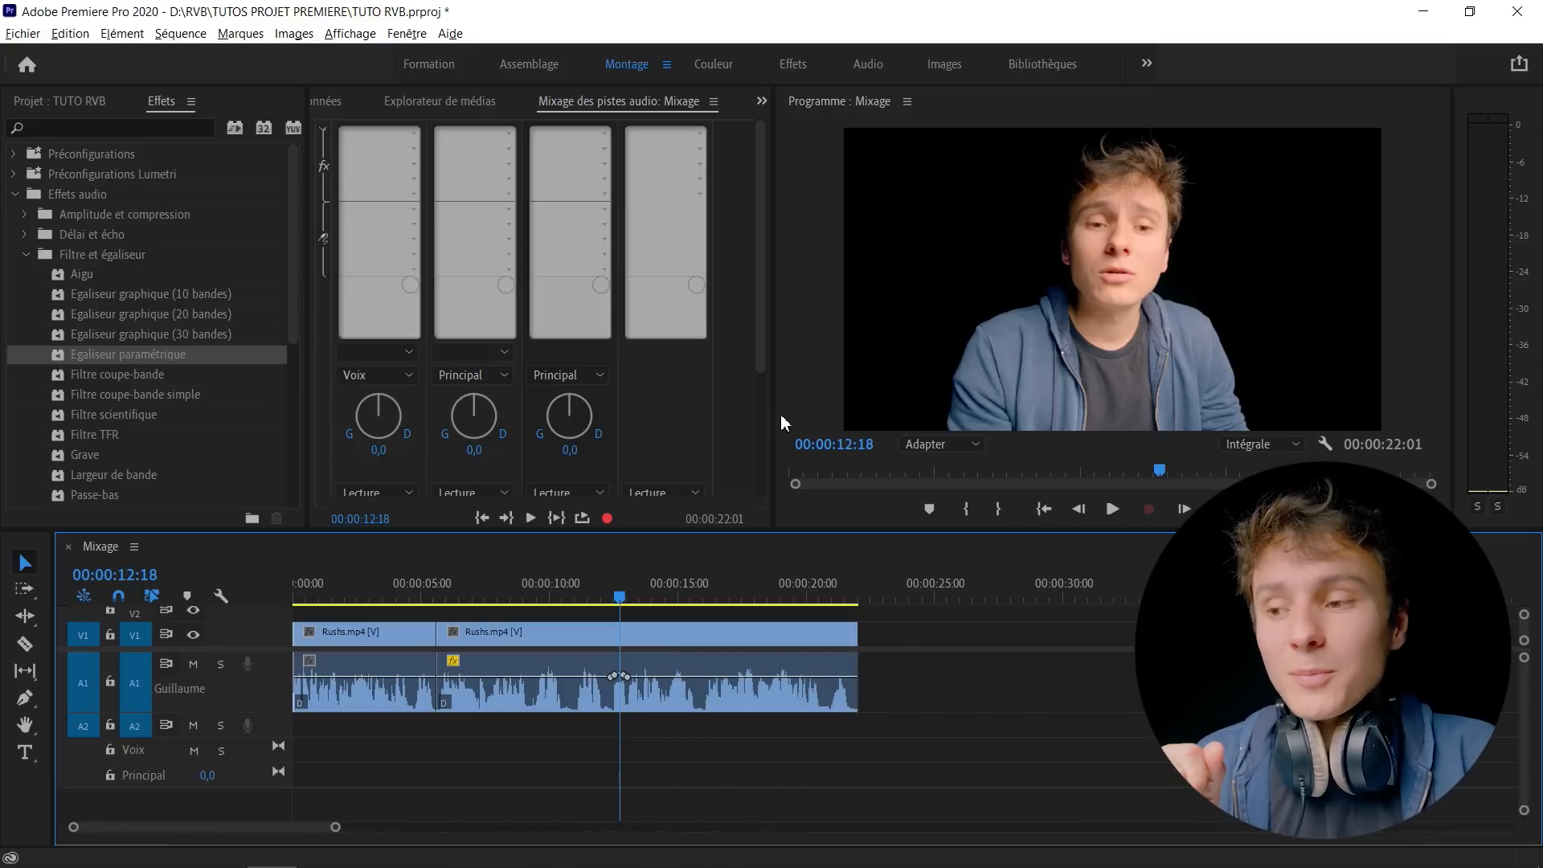
# Widen the Program monitor and rearrange its transport controls so loop playback sits beside the play control.
pyautogui.moveTo(773, 421); pyautogui.dragTo(700, 421)
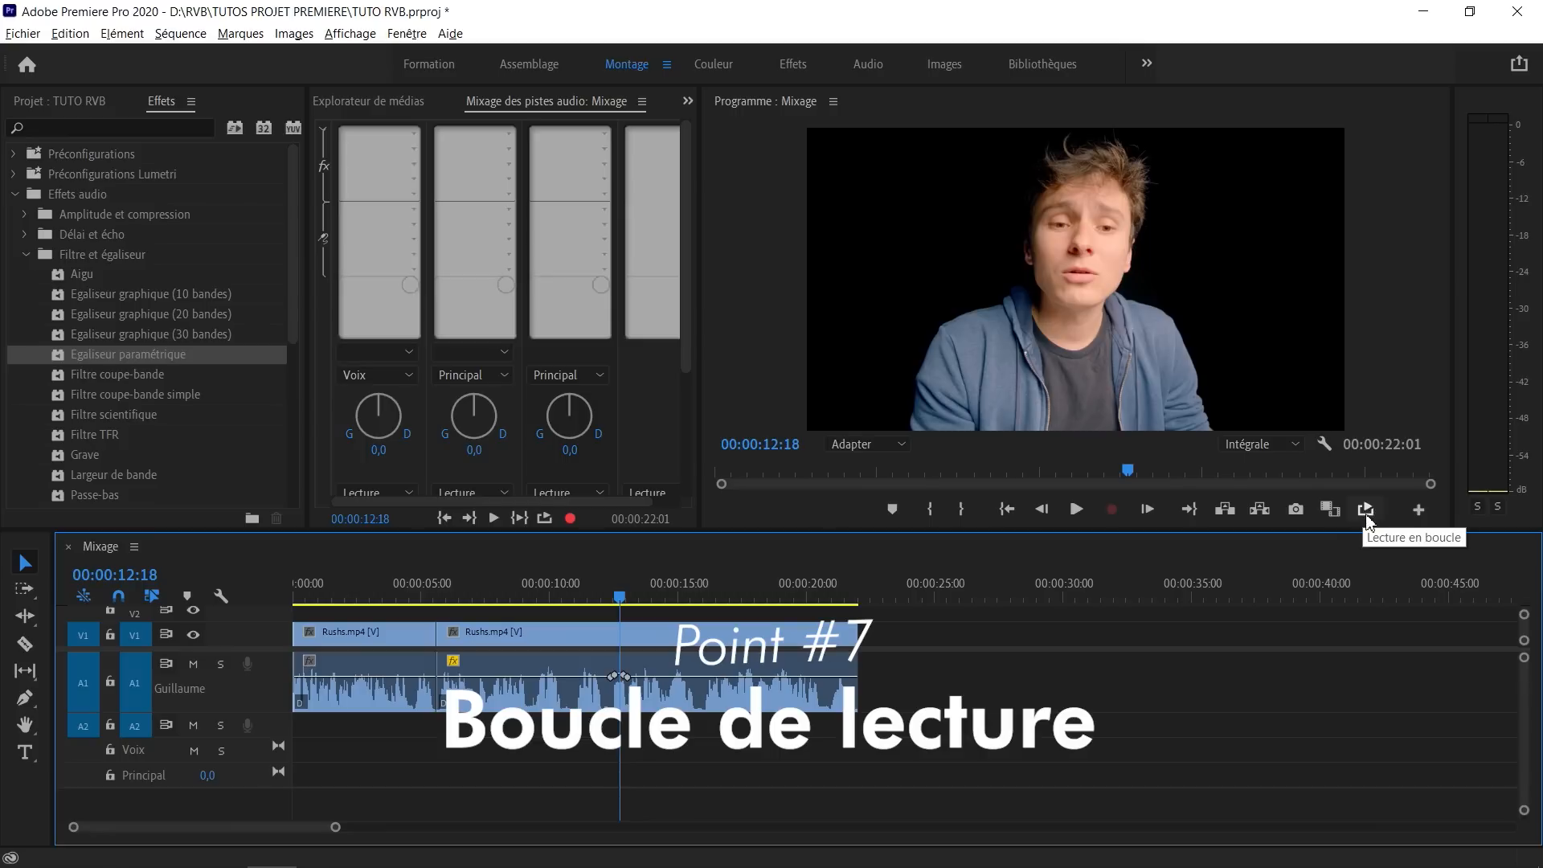
pyautogui.click(1418, 513)
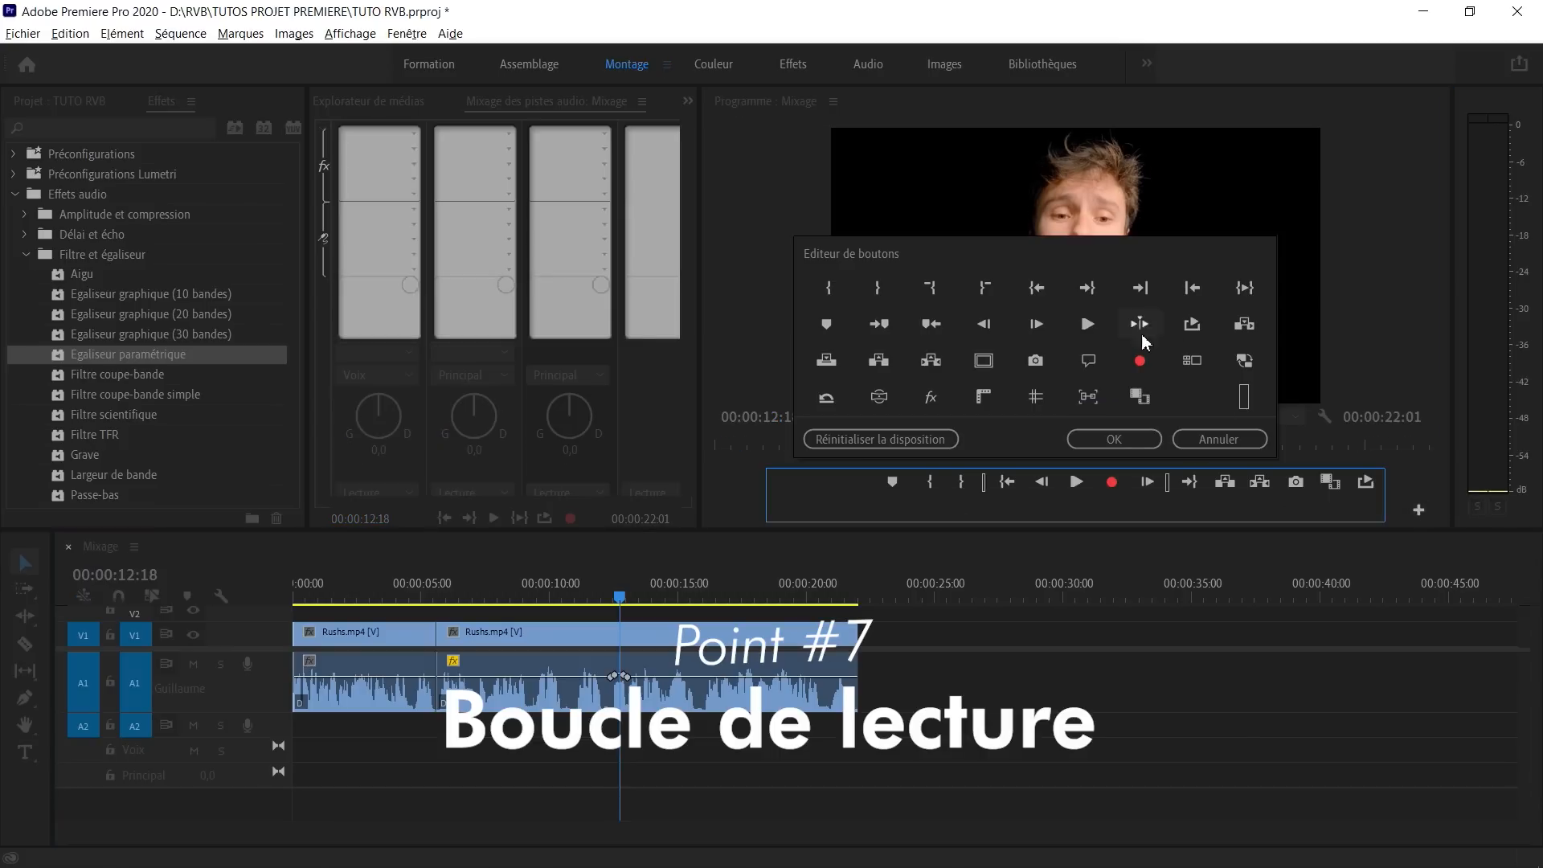
pyautogui.moveTo(1244, 397); pyautogui.dragTo(1100, 480)
pyautogui.click(1114, 438)
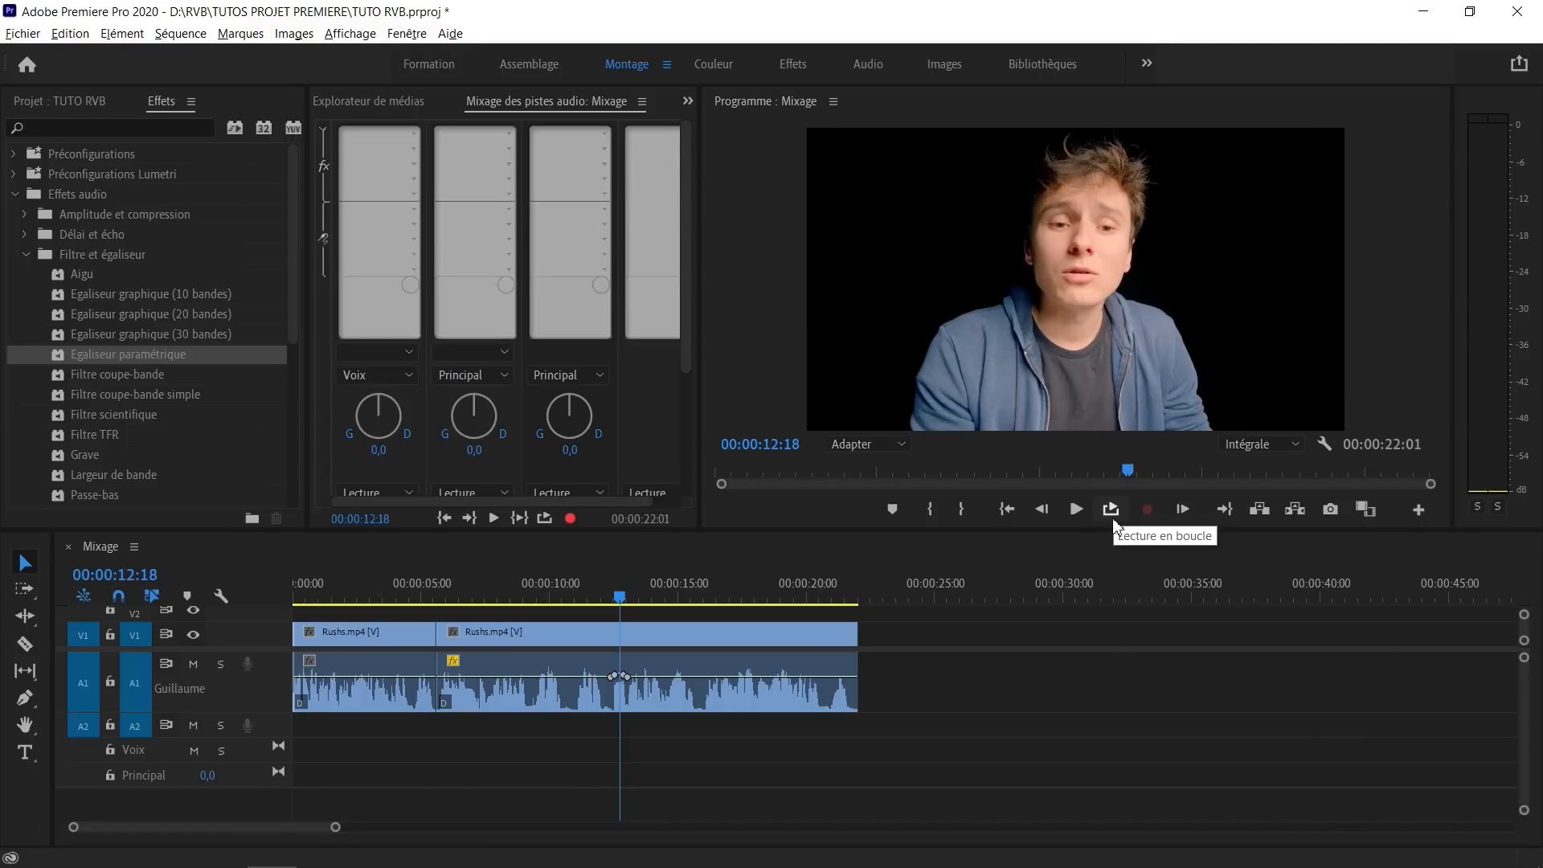
# Enable loop playback and mark an In to Out range from the sequence start to 00:00:05:15, covering the first clip.
pyautogui.click(1112, 510)
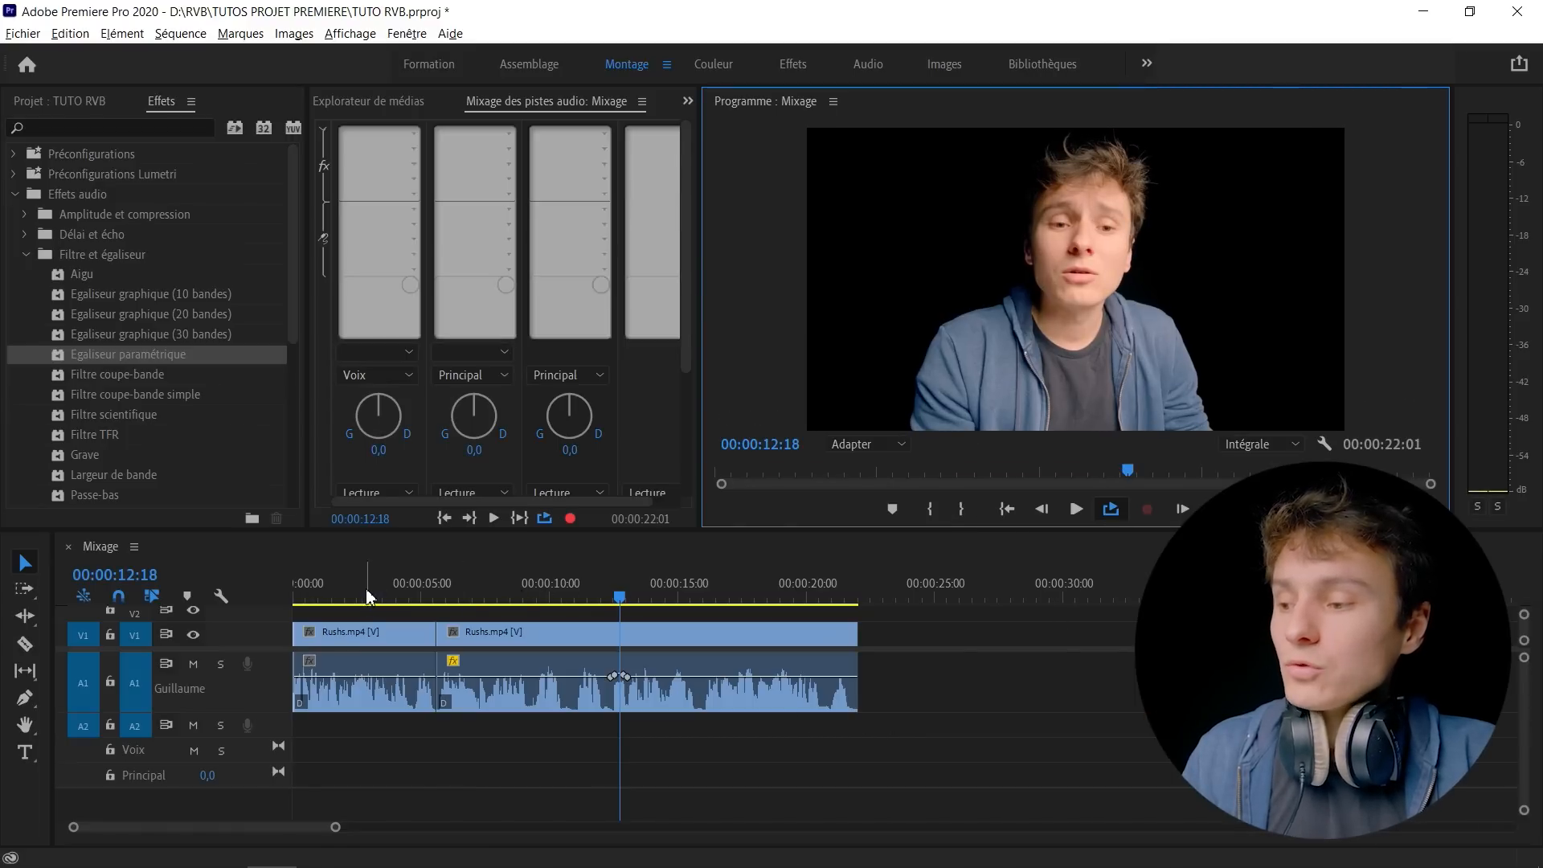
pyautogui.click(421, 596)
pyautogui.press('i')
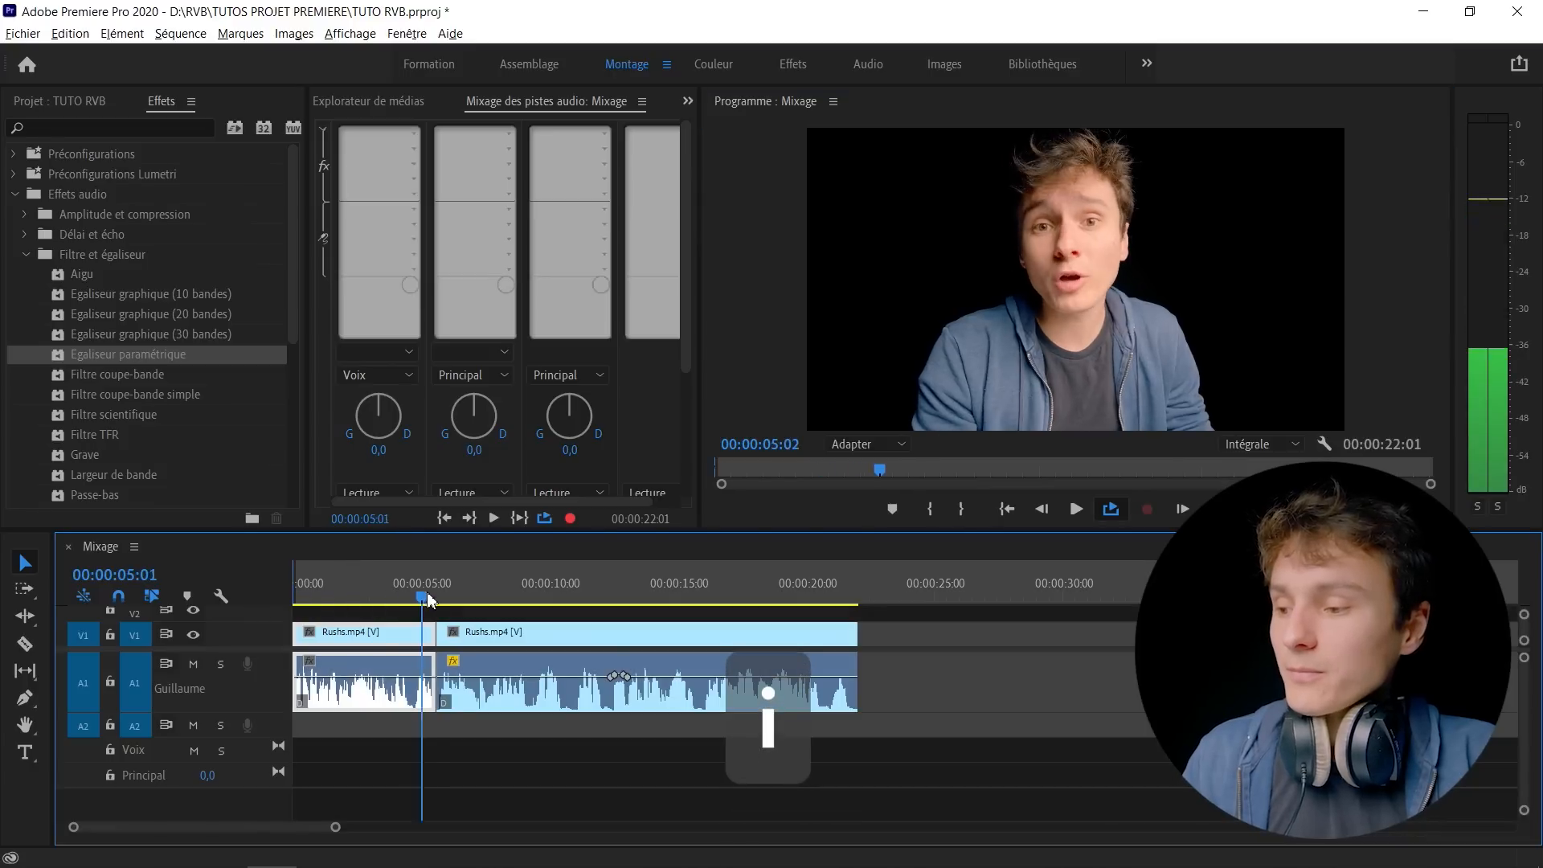
pyautogui.moveTo(427, 599); pyautogui.dragTo(436, 599)
pyautogui.press('o')
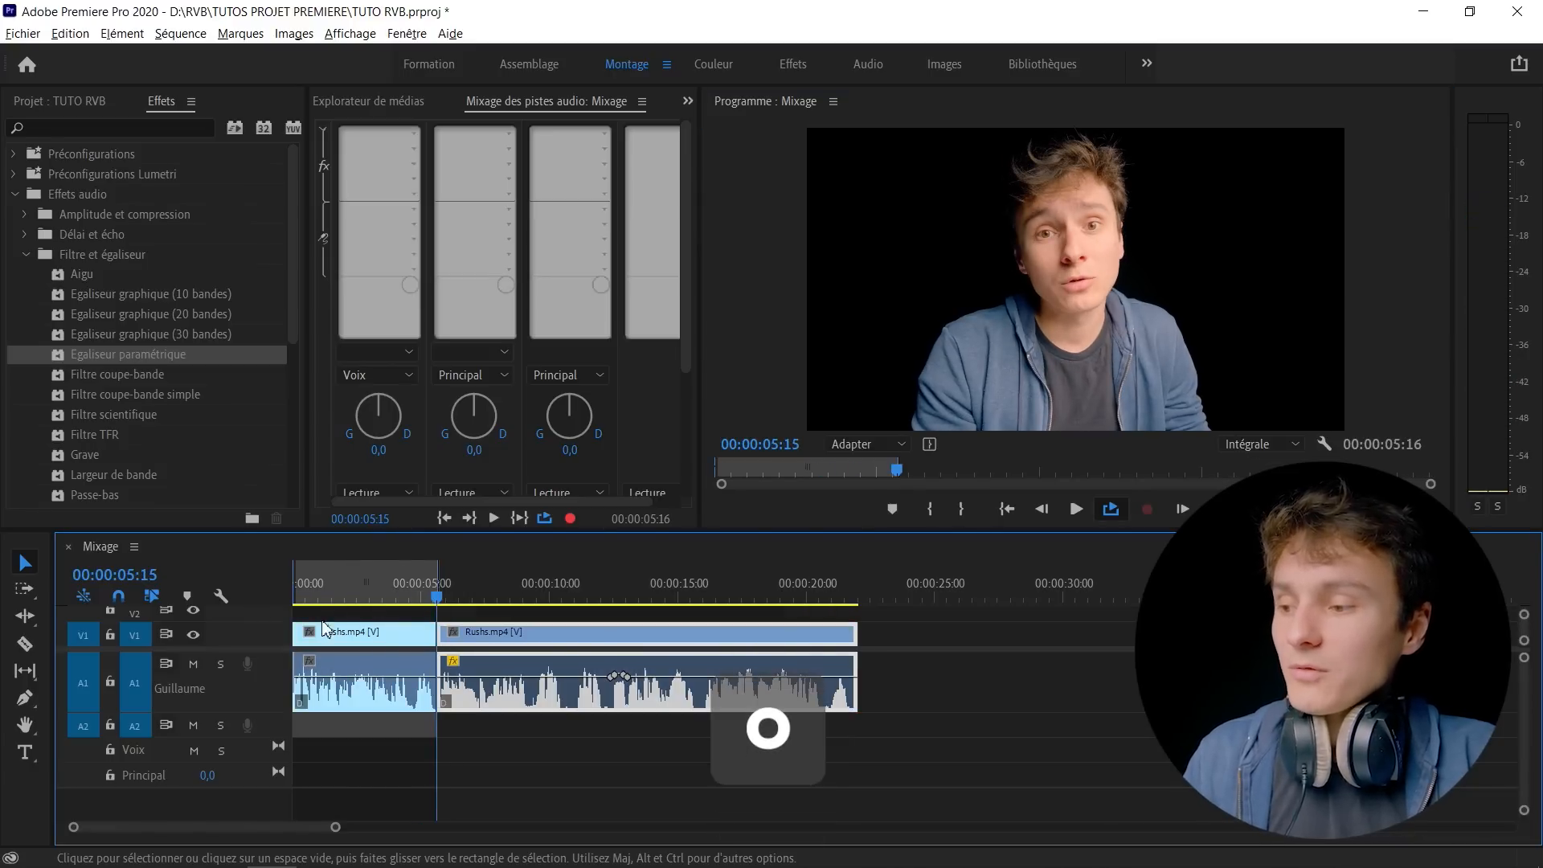
pyautogui.press('Home')
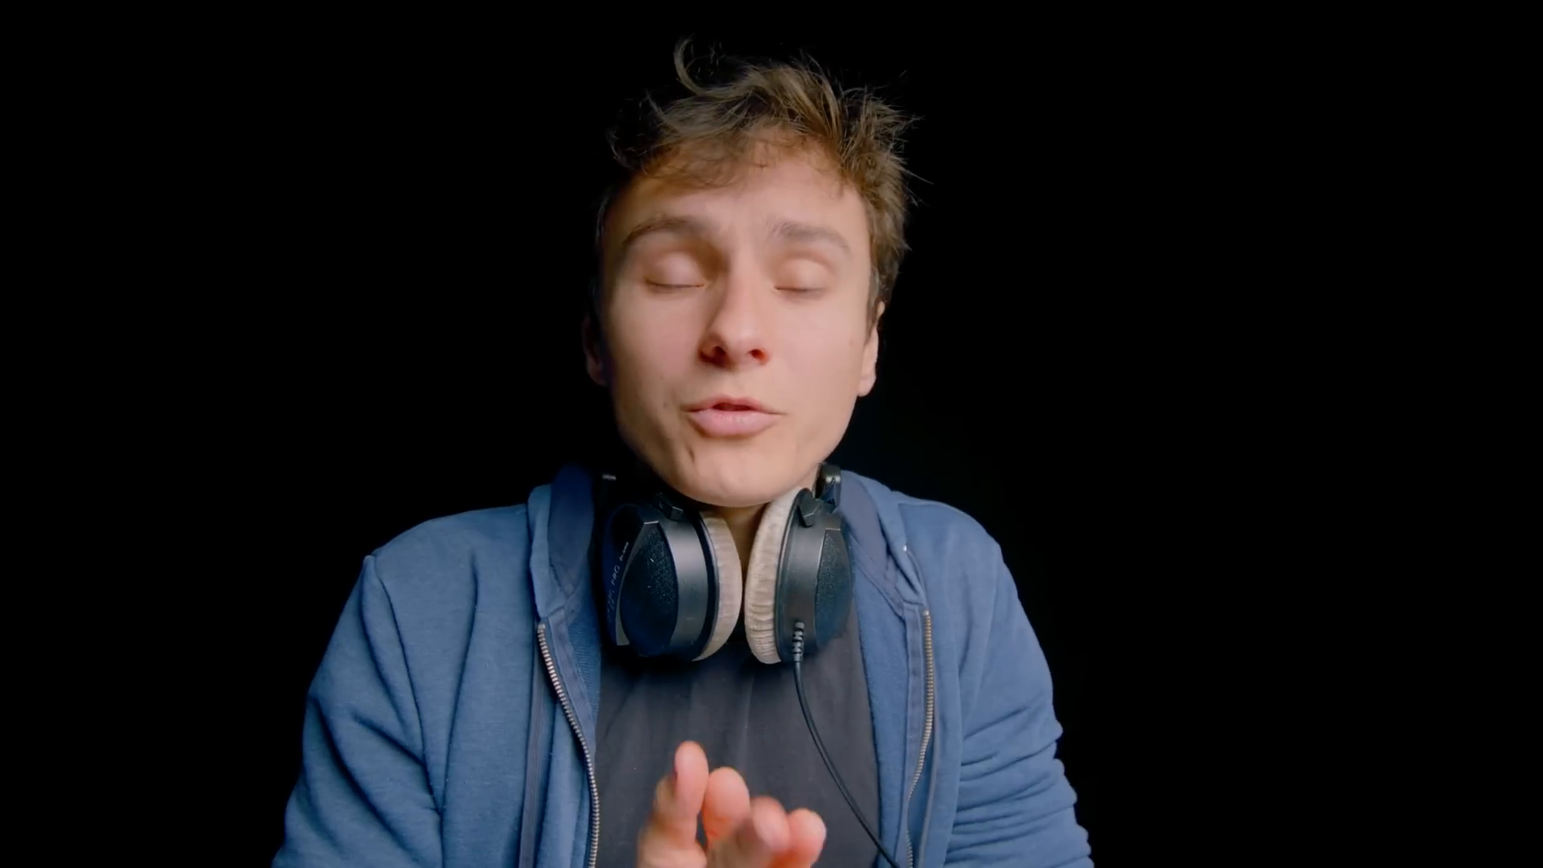
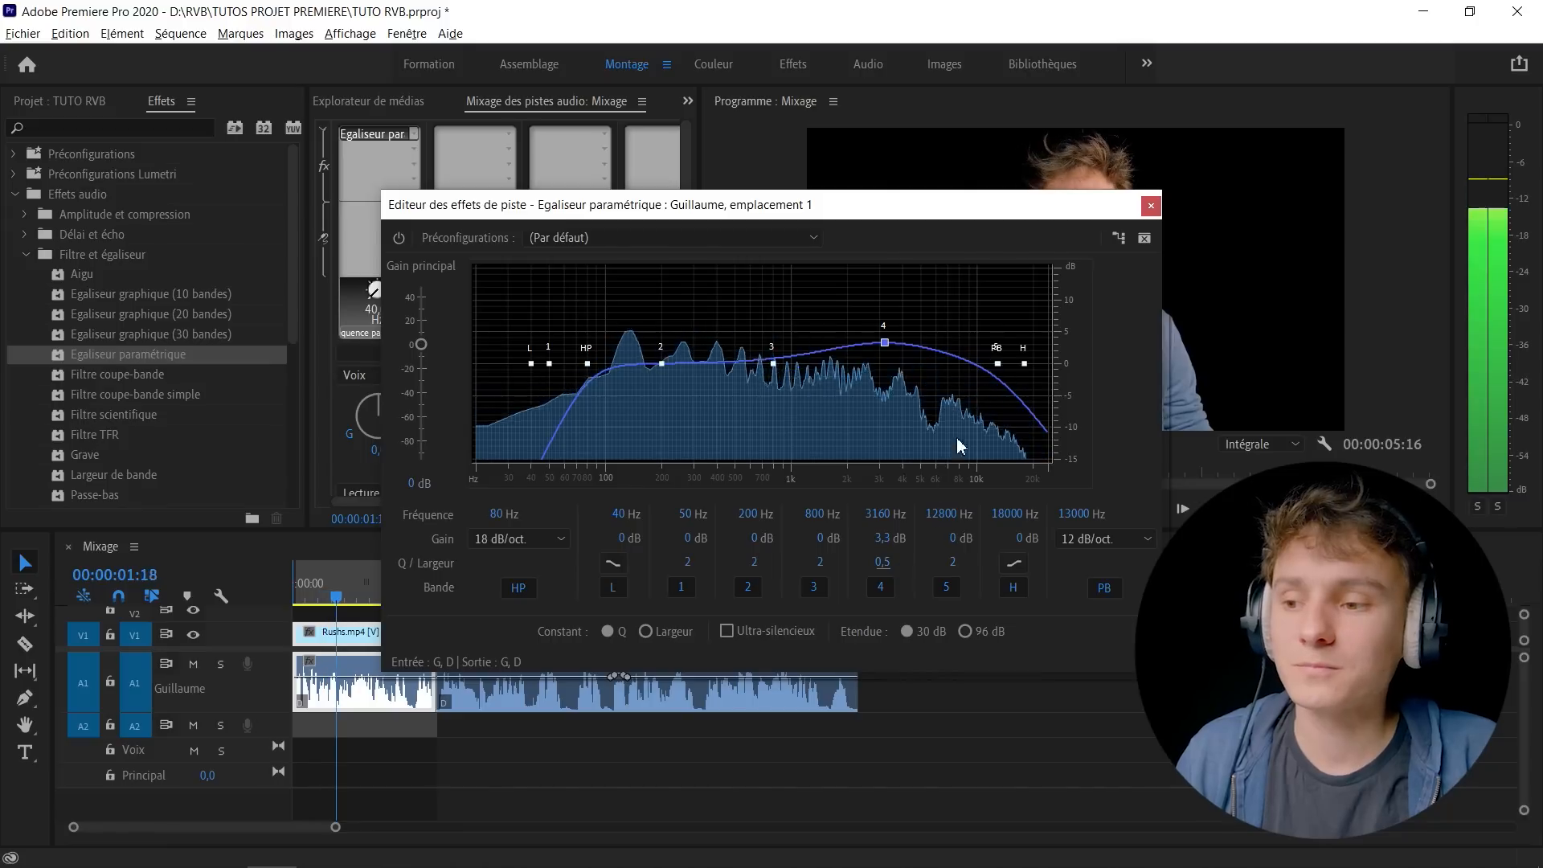
# Set track A1's parametric equaliser band 4 to 3669 Hz at 3 dB and band 2 to 202 Hz at -2.7 dB.
pyautogui.moveTo(884, 343)
pyautogui.mouseDown()
pyautogui.moveTo(863, 347)
pyautogui.moveTo(916, 344)
pyautogui.moveTo(896, 344)
pyautogui.mouseUp()
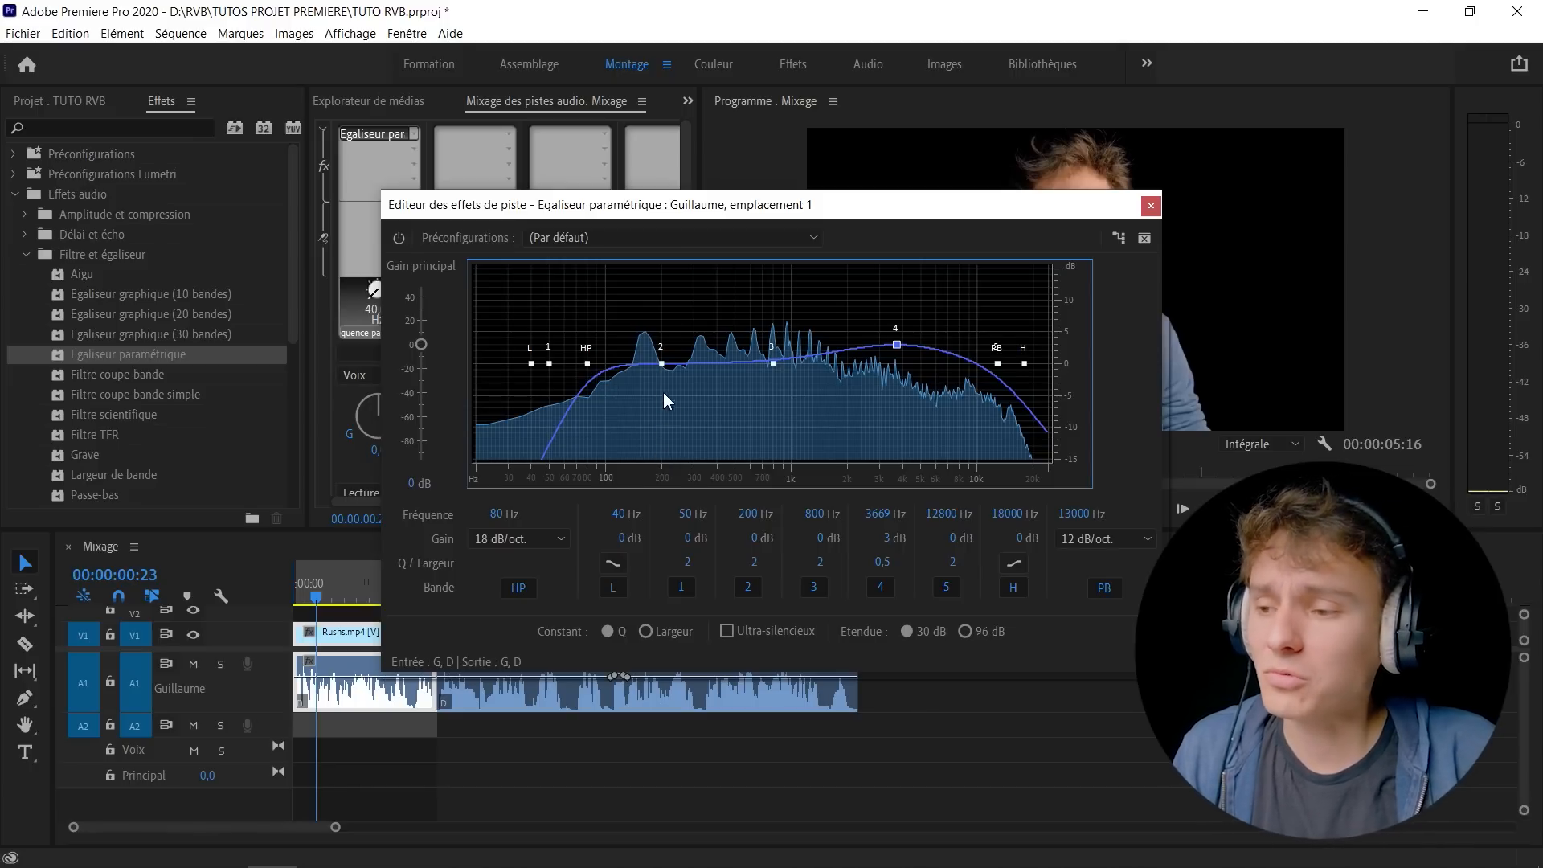
pyautogui.press('space')
pyautogui.moveTo(662, 364)
pyautogui.mouseDown()
pyautogui.moveTo(664, 400)
pyautogui.moveTo(660, 276)
pyautogui.moveTo(662, 394)
pyautogui.moveTo(662, 380)
pyautogui.mouseUp()
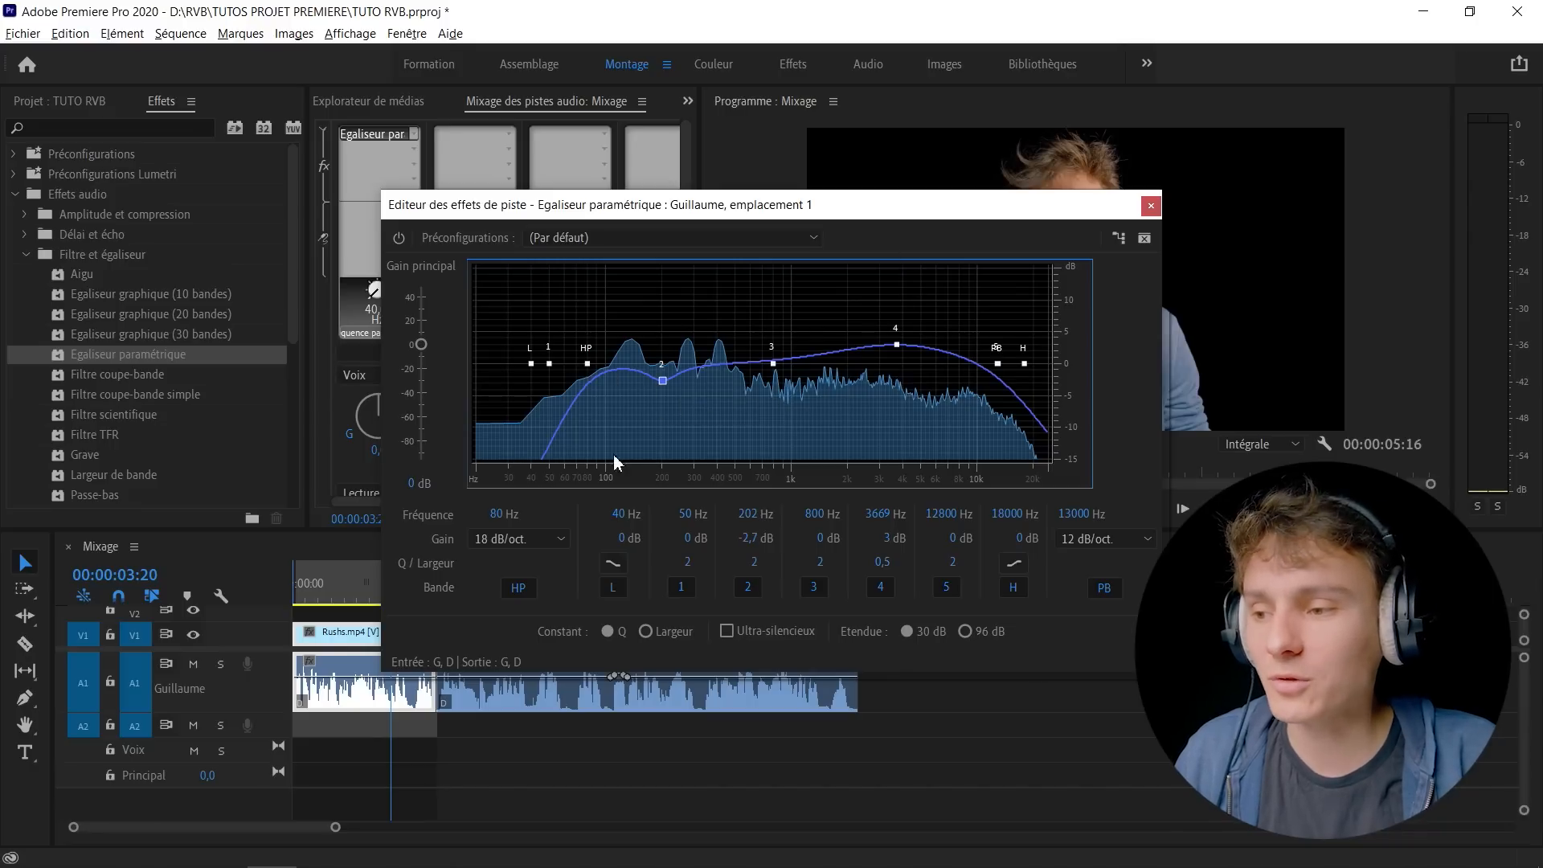
# Raise the equaliser's high-pass frequency to 270 Hz, listen to the loop, and lower the frequency again.
pyautogui.moveTo(499, 515); pyautogui.dragTo(564, 508)
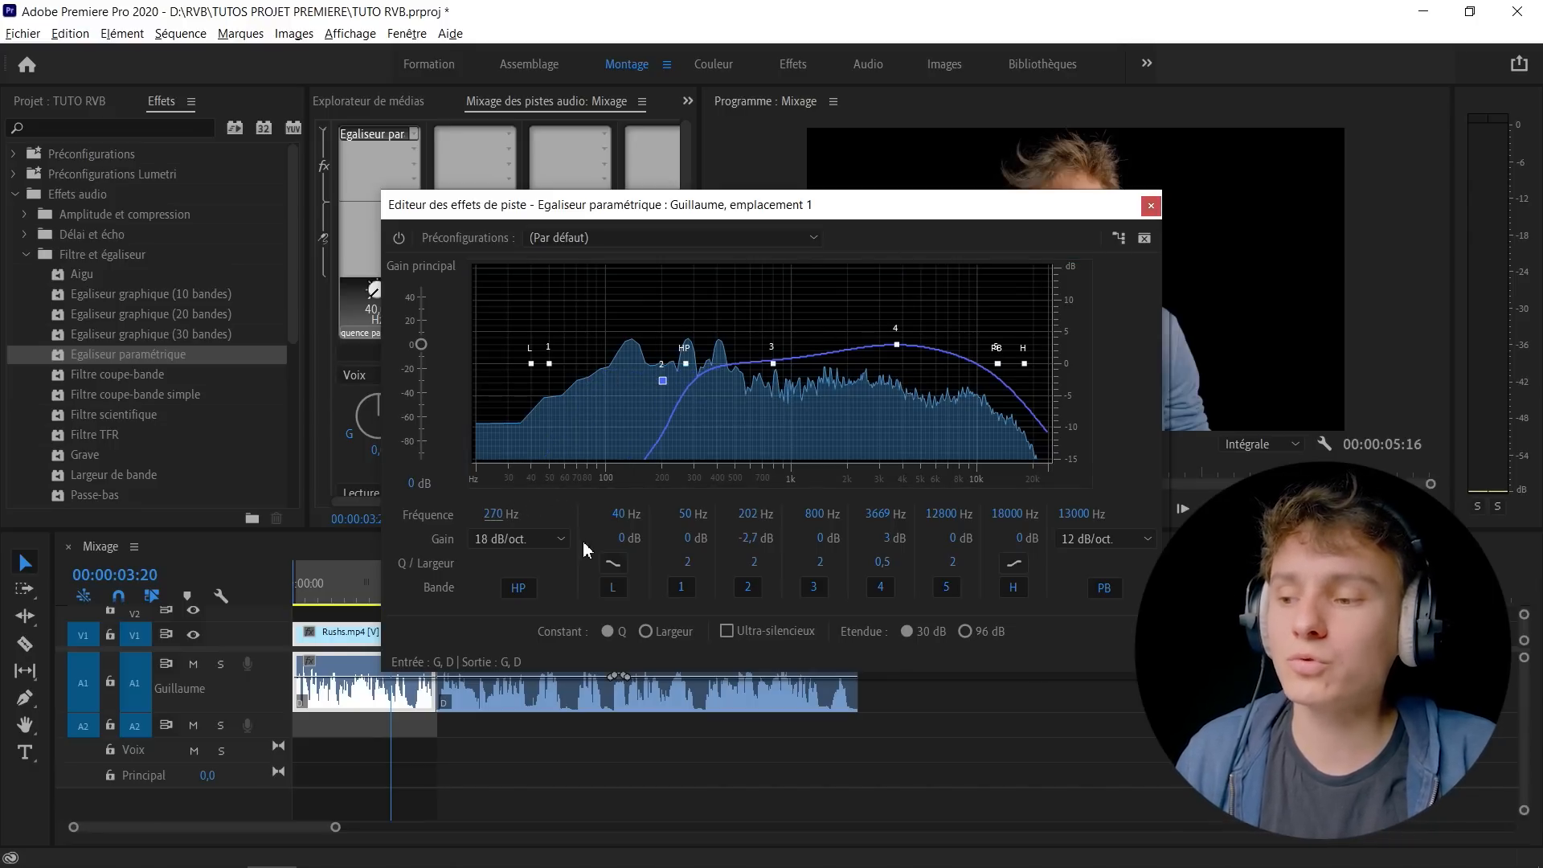
pyautogui.press('space')
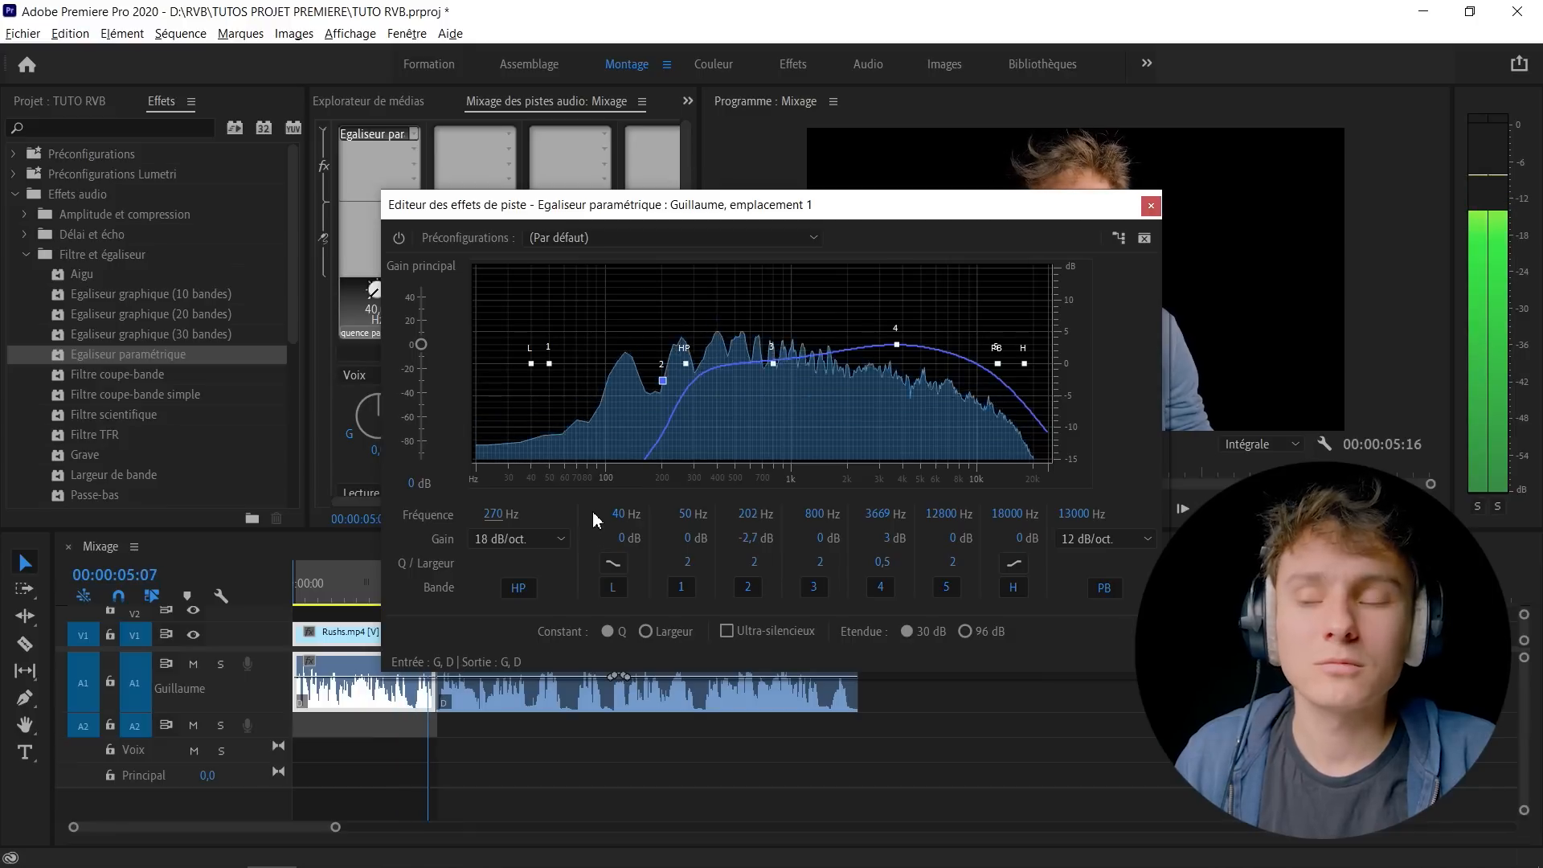
pyautogui.moveTo(500, 514); pyautogui.dragTo(429, 515)
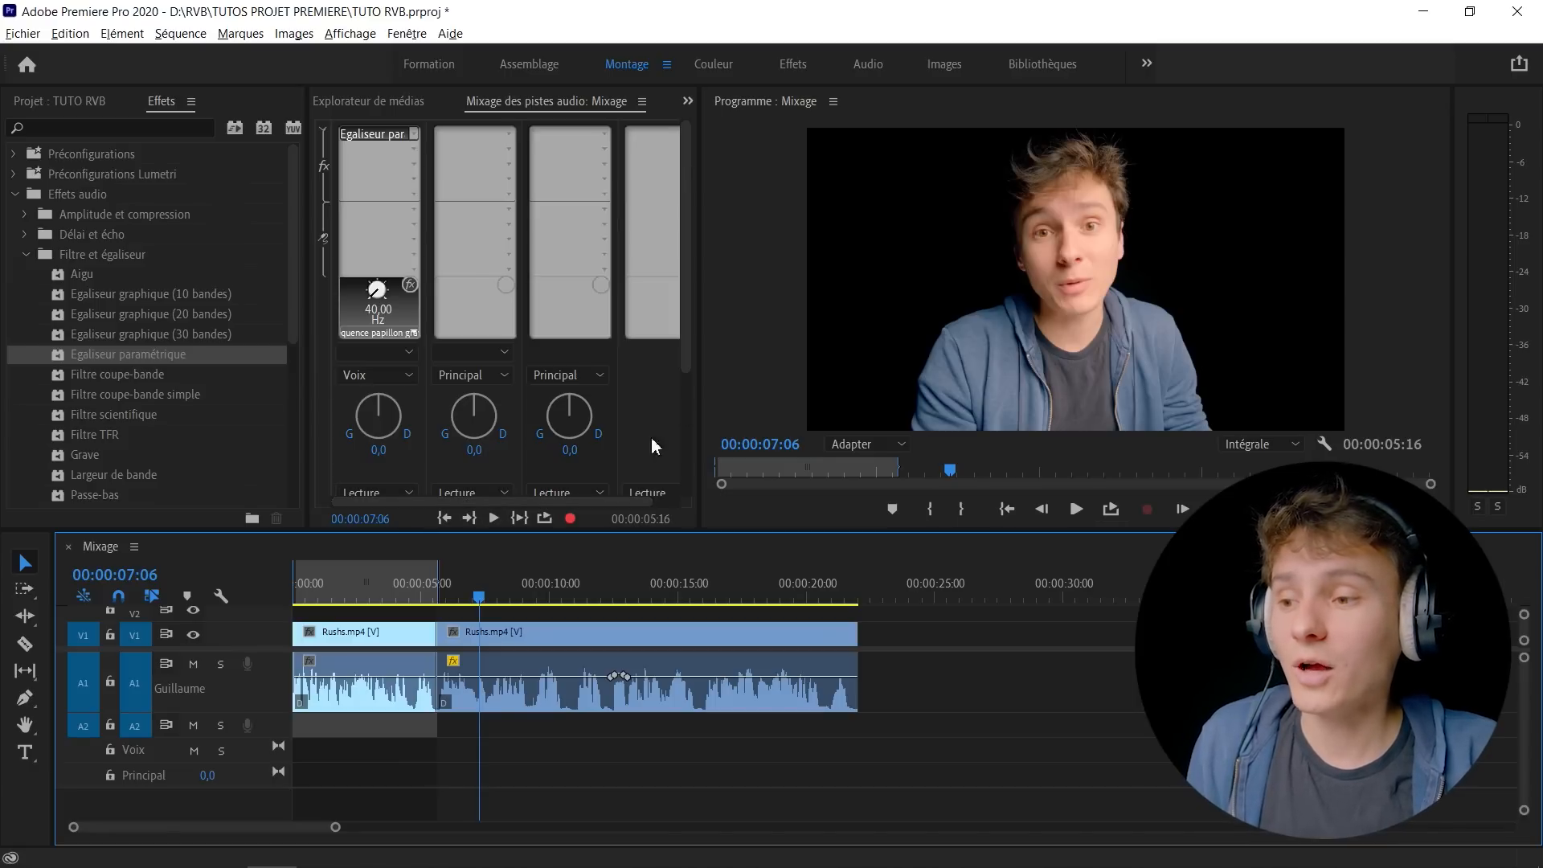
# Insert the Dynamique effect in the third slot of the Voix submix and open its editor.
pyautogui.moveTo(687, 347); pyautogui.dragTo(688, 488)
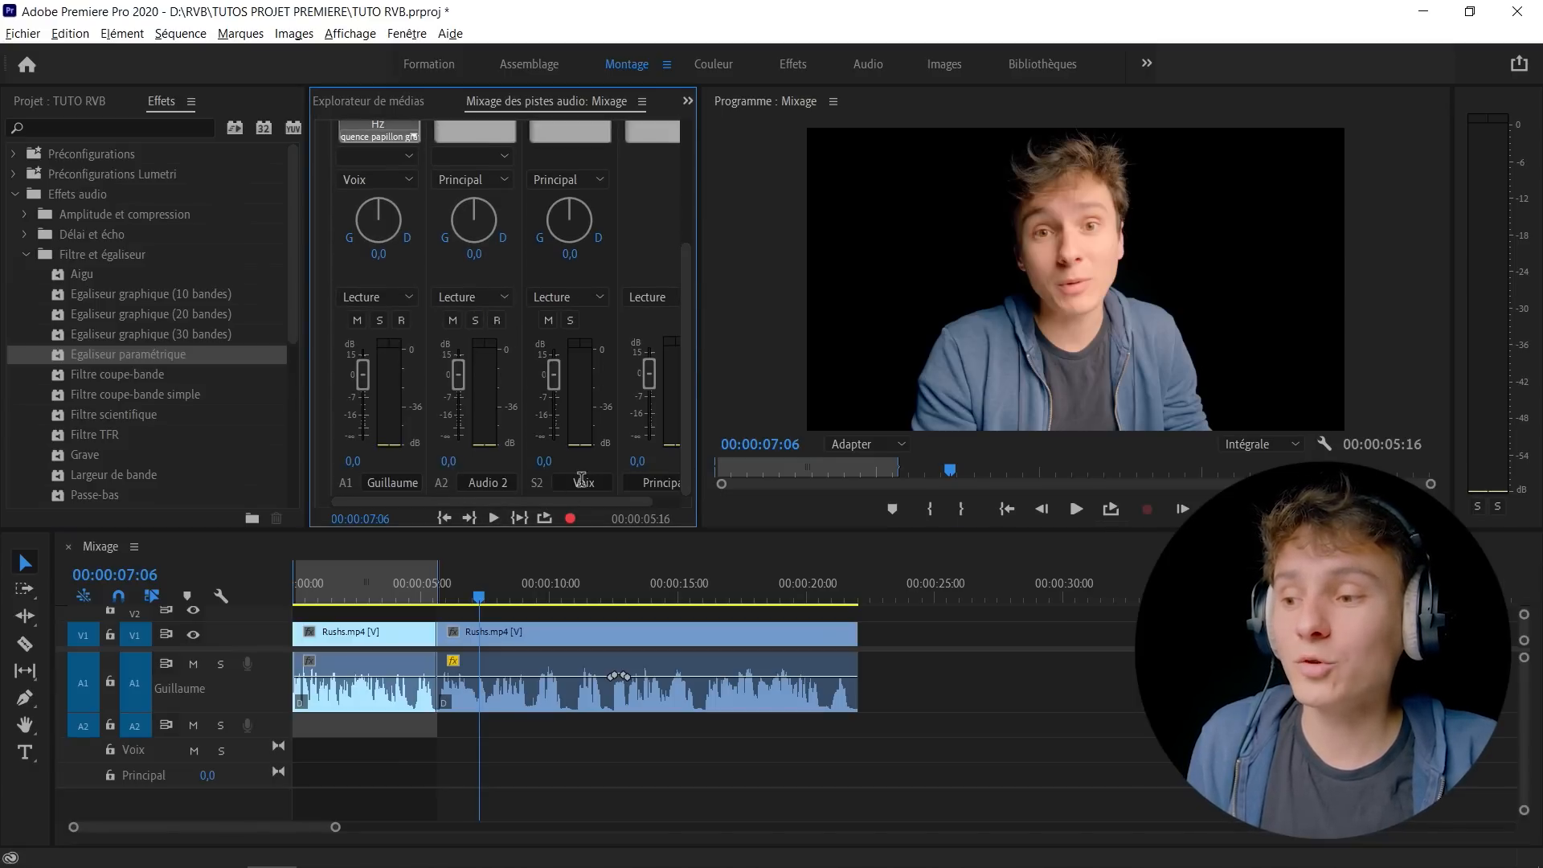
pyautogui.moveTo(686, 311); pyautogui.dragTo(630, 161)
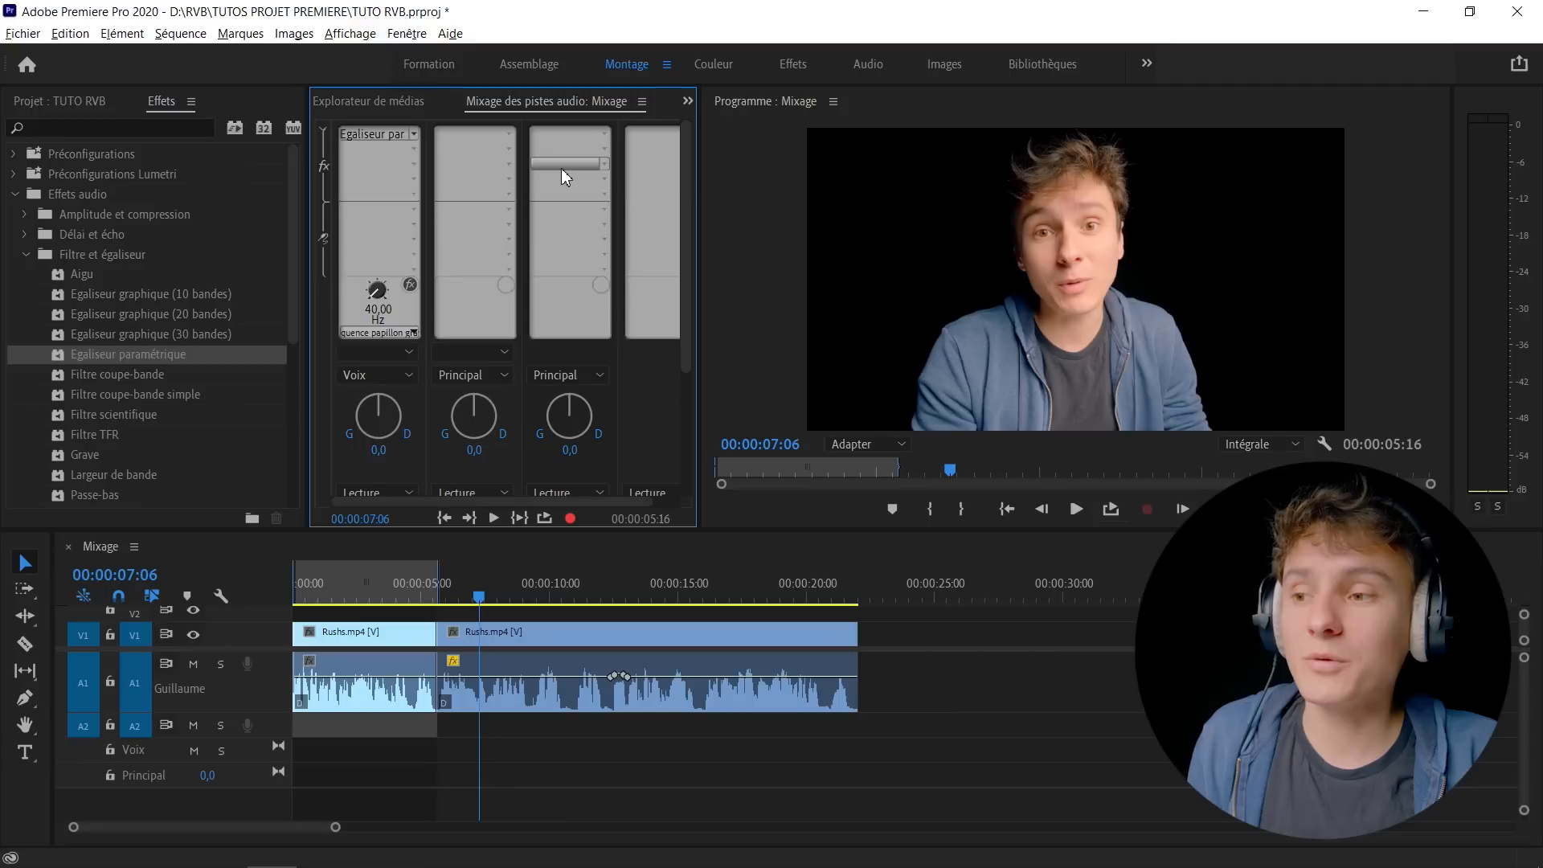
pyautogui.click(604, 165)
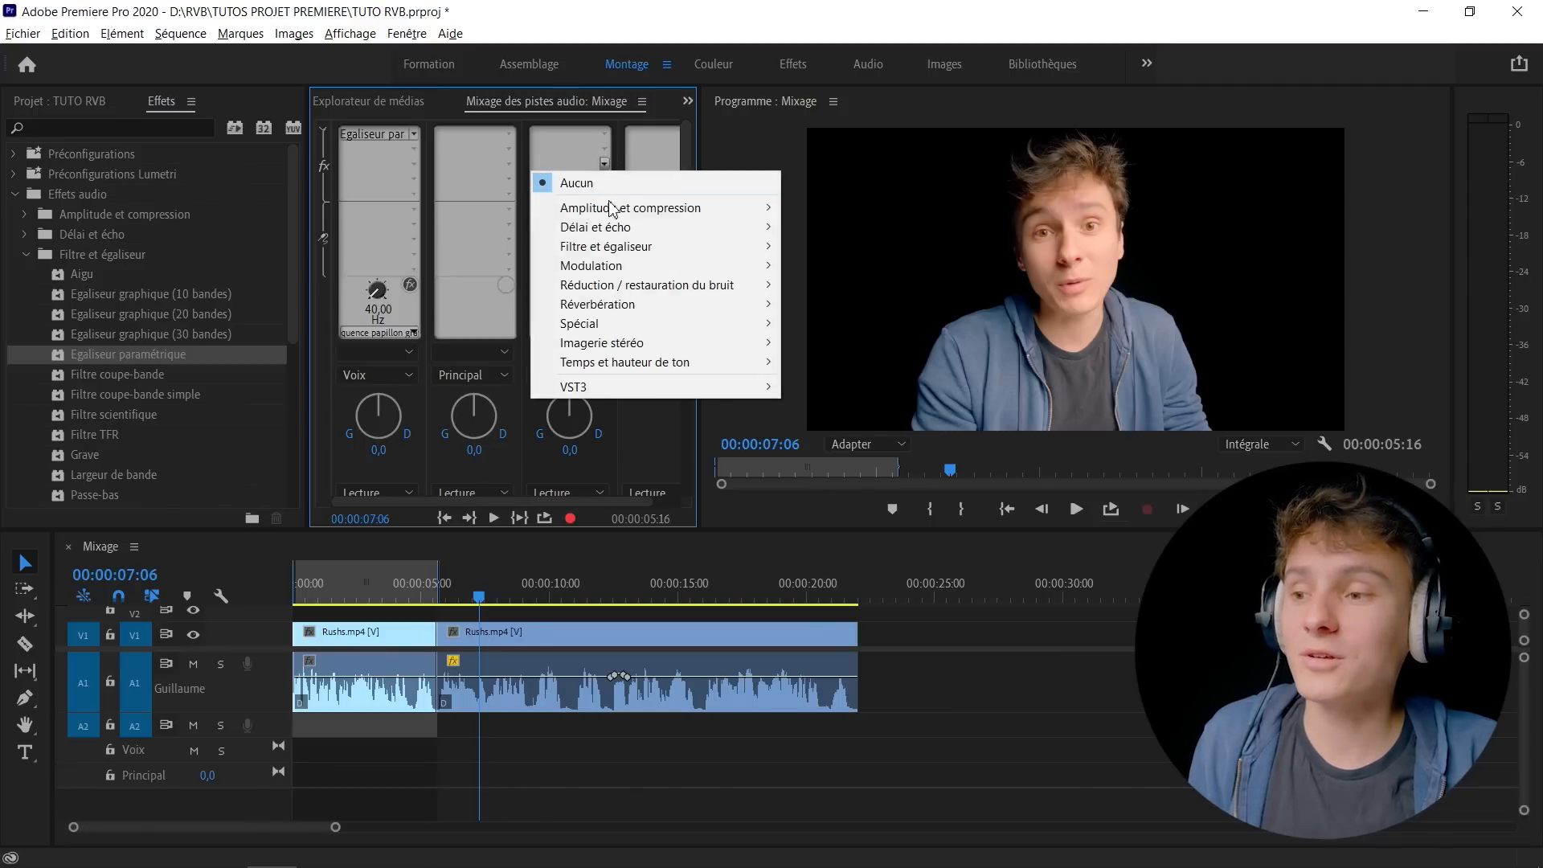
pyautogui.moveTo(609, 207)
pyautogui.click(836, 284)
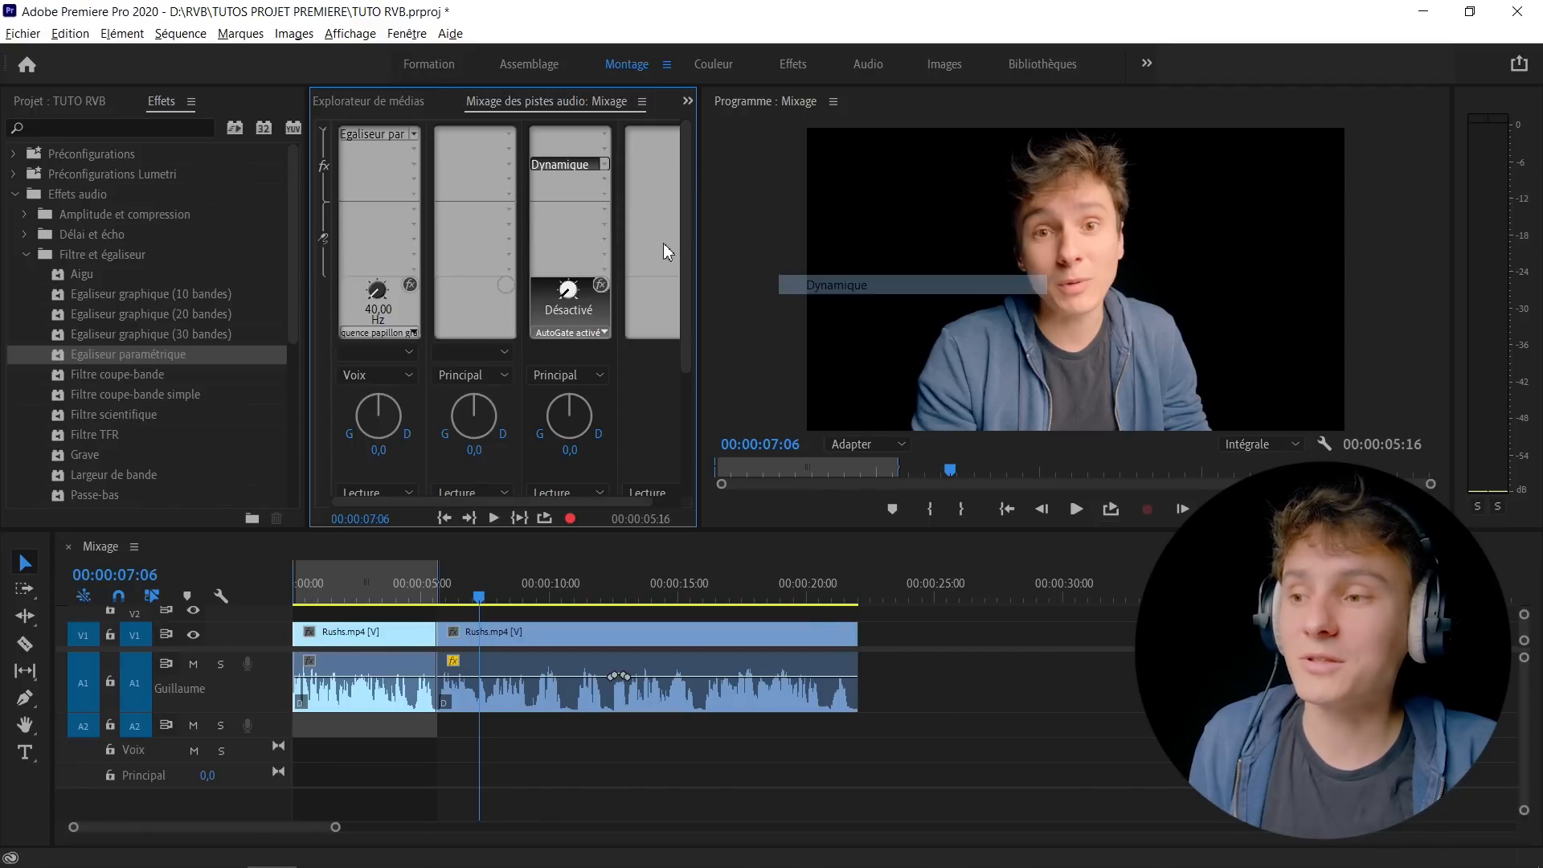
pyautogui.doubleClick(572, 166)
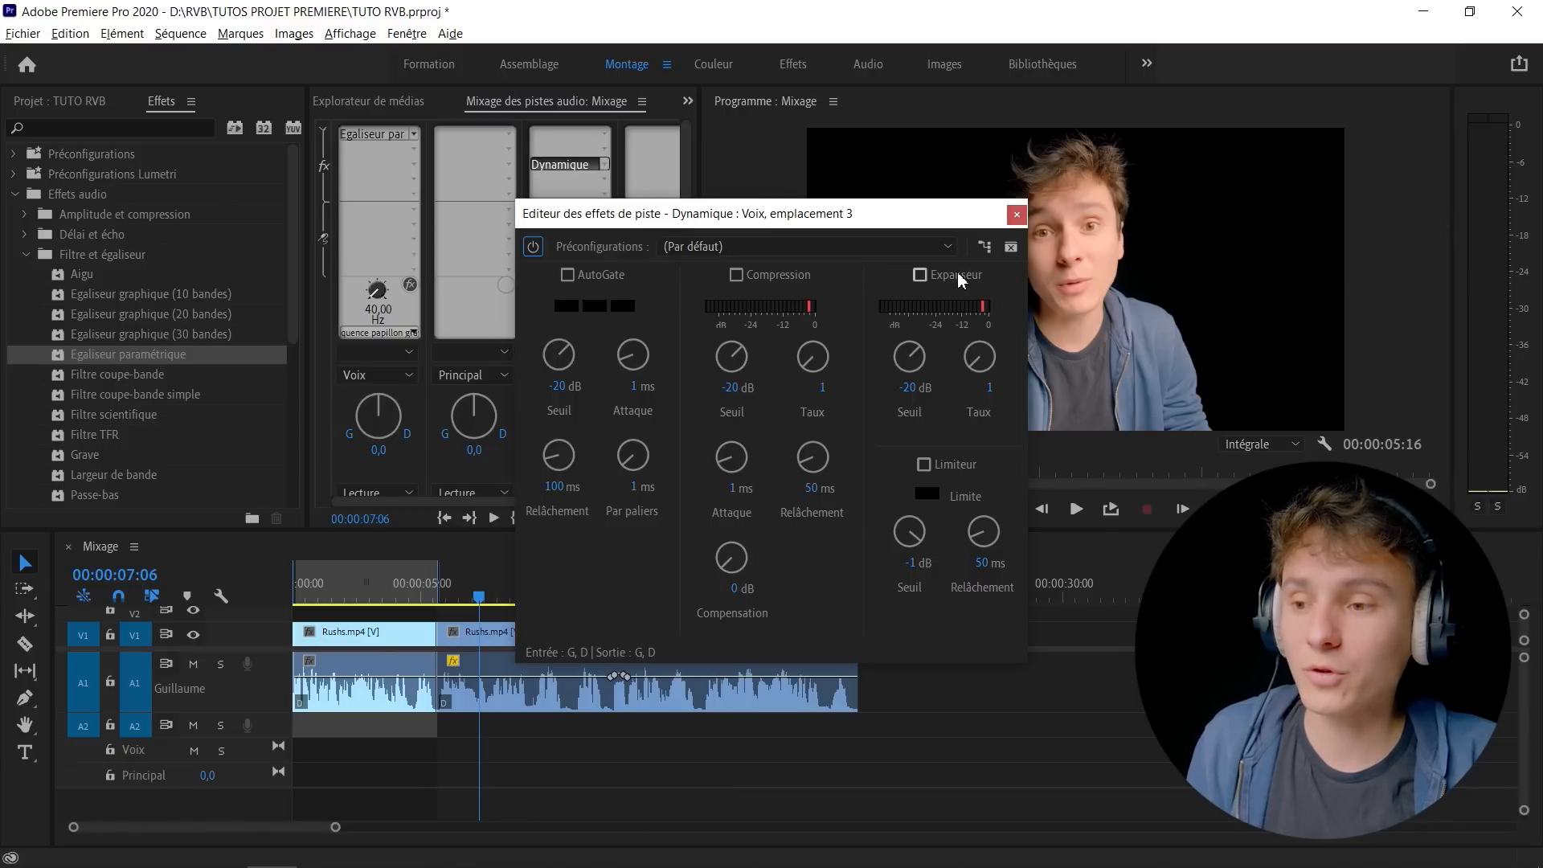
# Enable compression in the Voix Dynamique effect with a ratio of 6.4 and an attack of 2 ms.
pyautogui.click(767, 273)
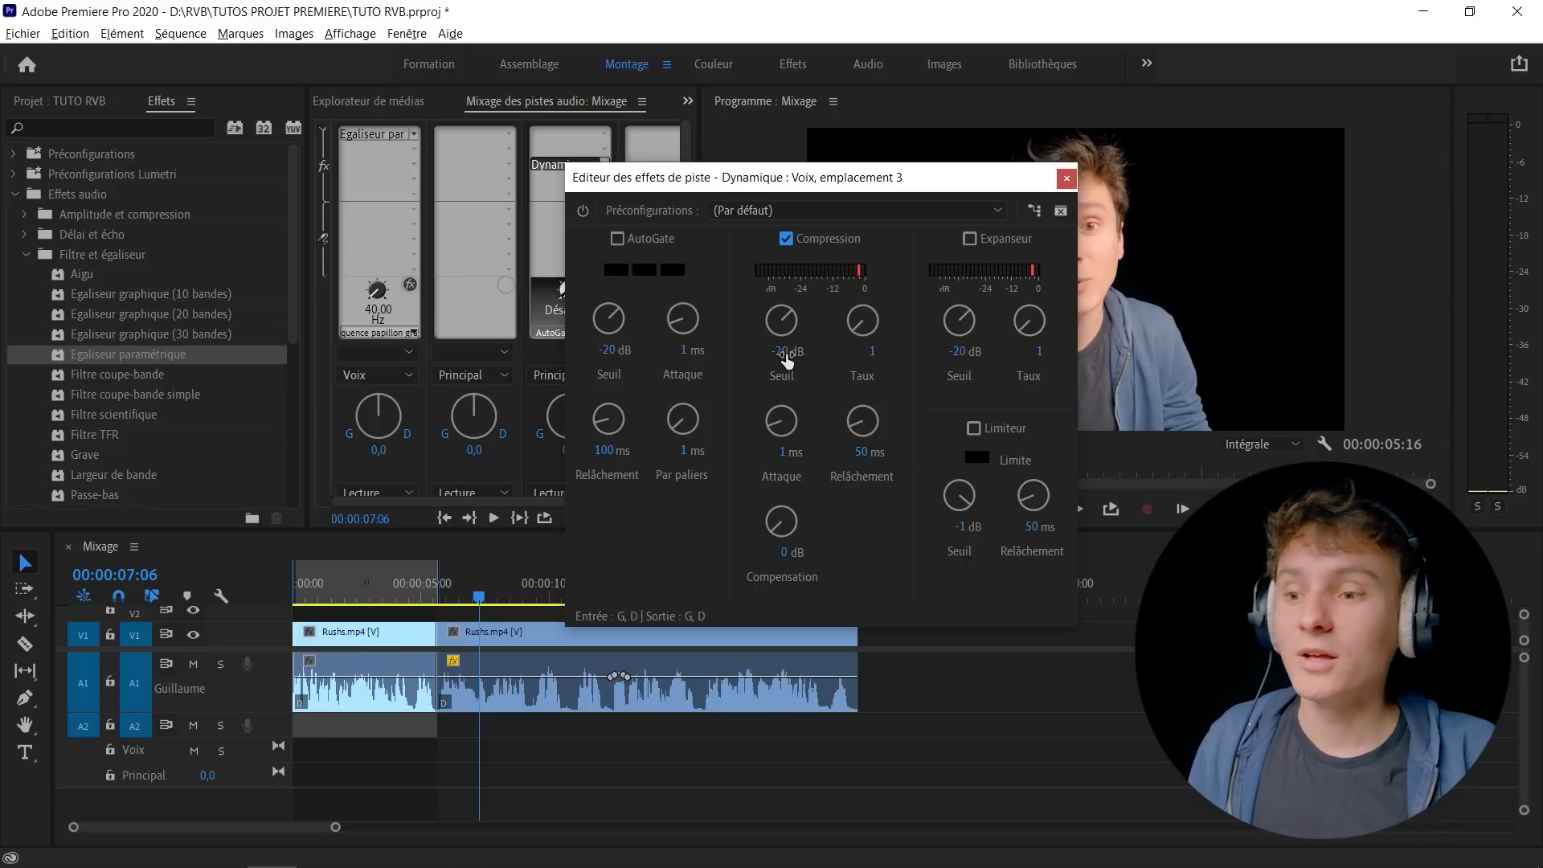
pyautogui.moveTo(865, 328); pyautogui.dragTo(999, 330)
pyautogui.moveTo(1107, 368); pyautogui.dragTo(1109, 371)
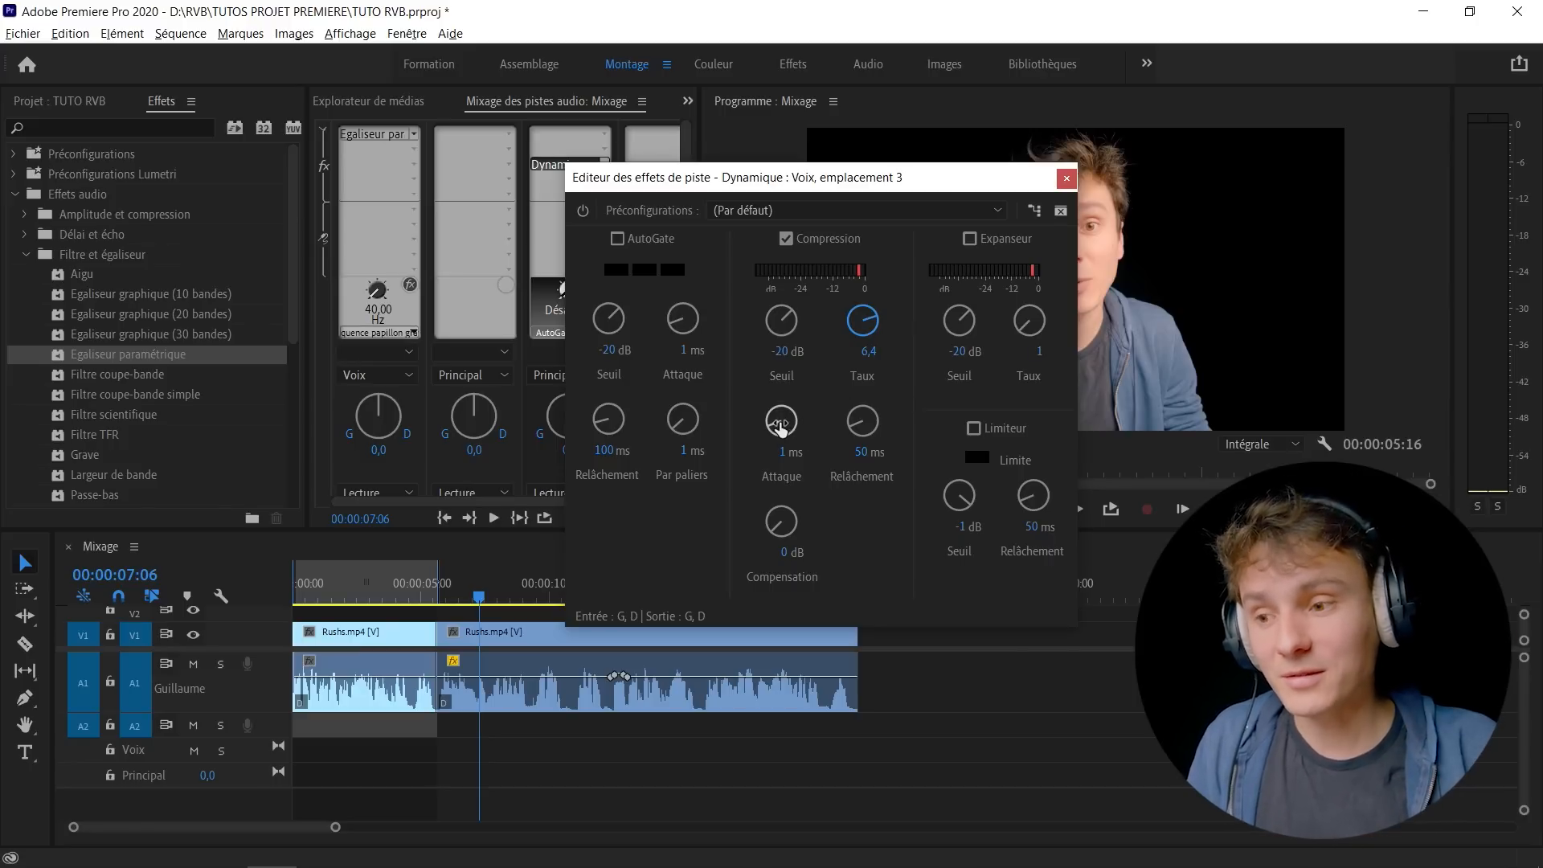
pyautogui.moveTo(779, 426); pyautogui.dragTo(839, 425)
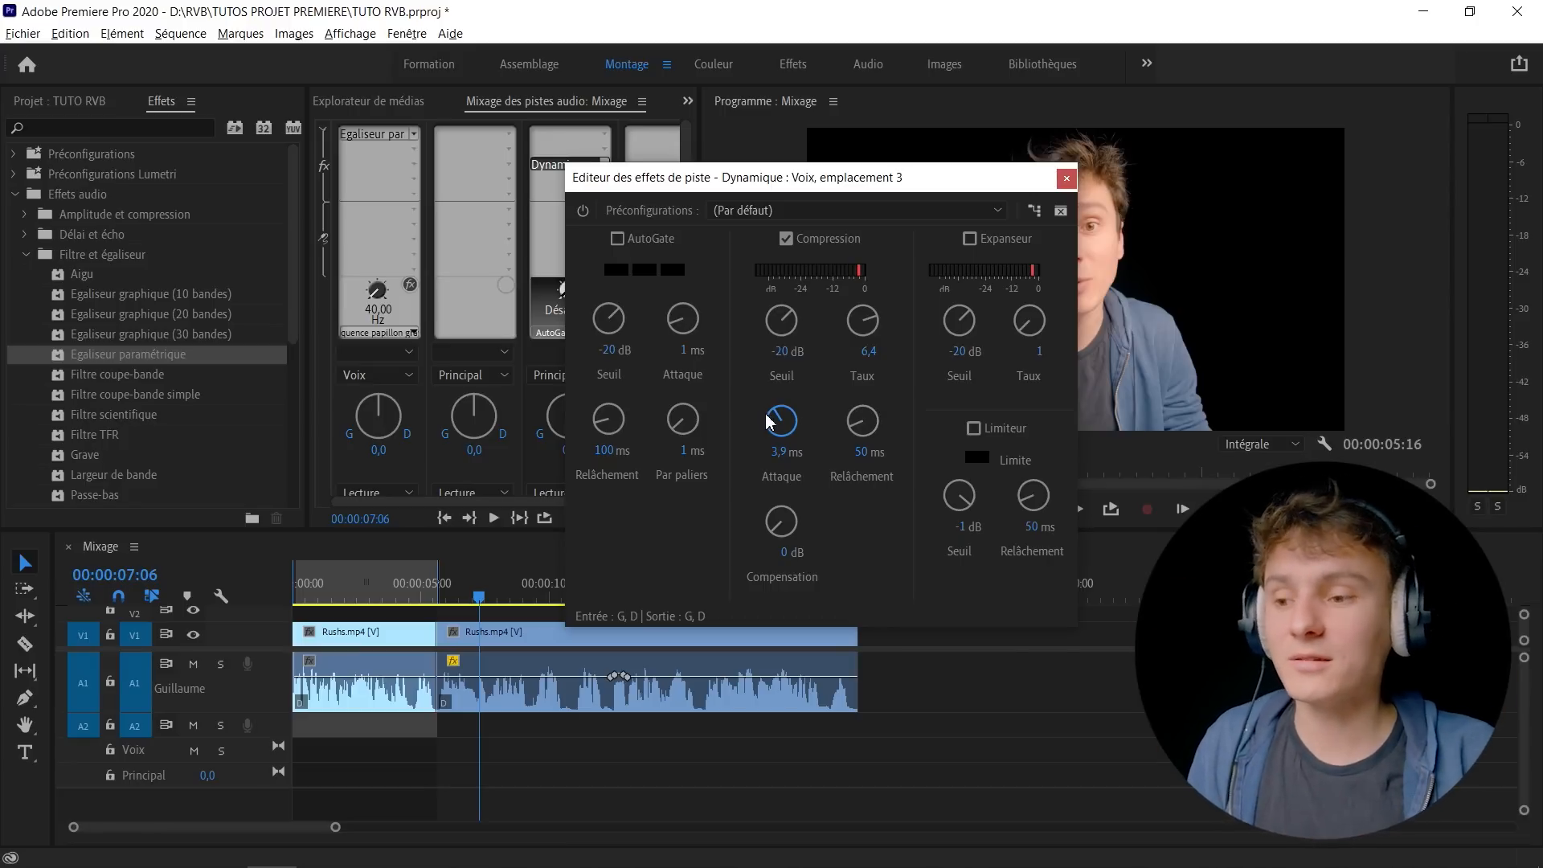
pyautogui.click(784, 455)
pyautogui.write('2')
pyautogui.press('Return')
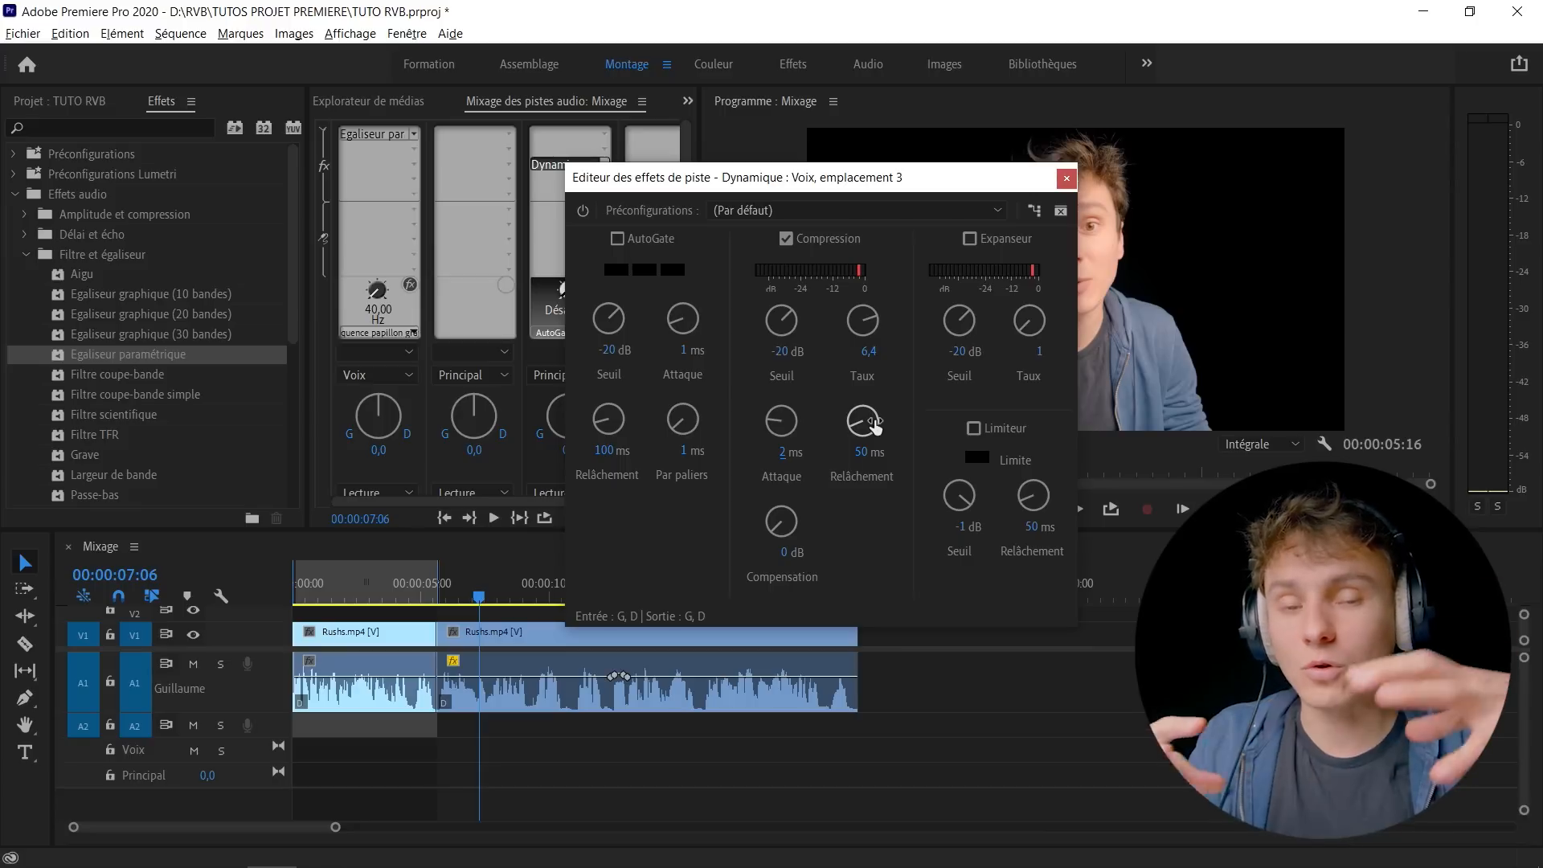
# Set the compressor's release to 80 ms and its threshold to -22 dB.
pyautogui.click(866, 452)
pyautogui.write('80')
pyautogui.press('Return')
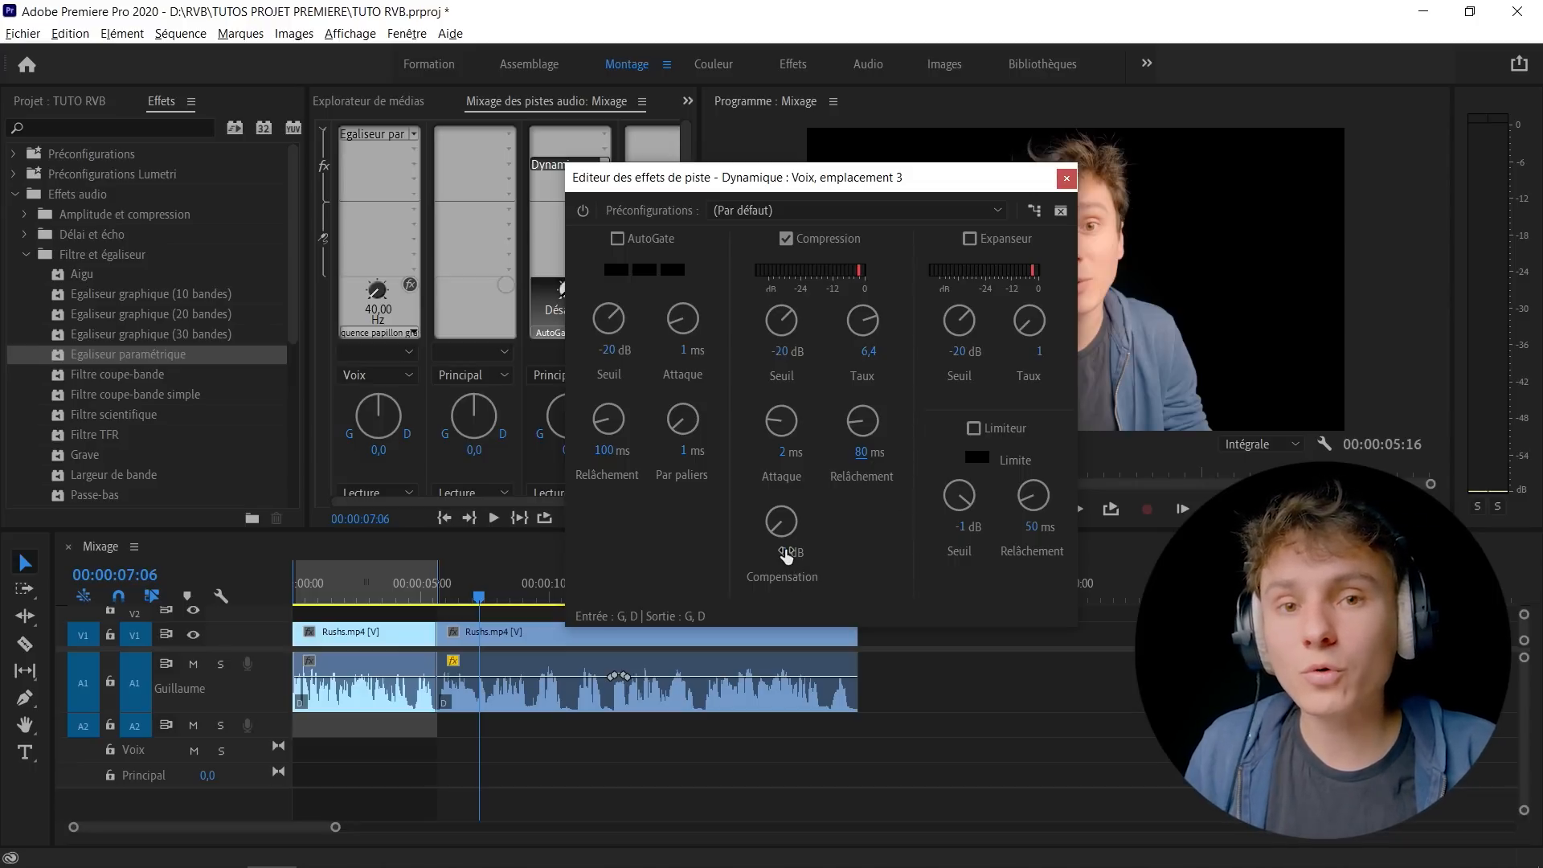
pyautogui.click(789, 352)
pyautogui.write('-22')
pyautogui.press('Return')
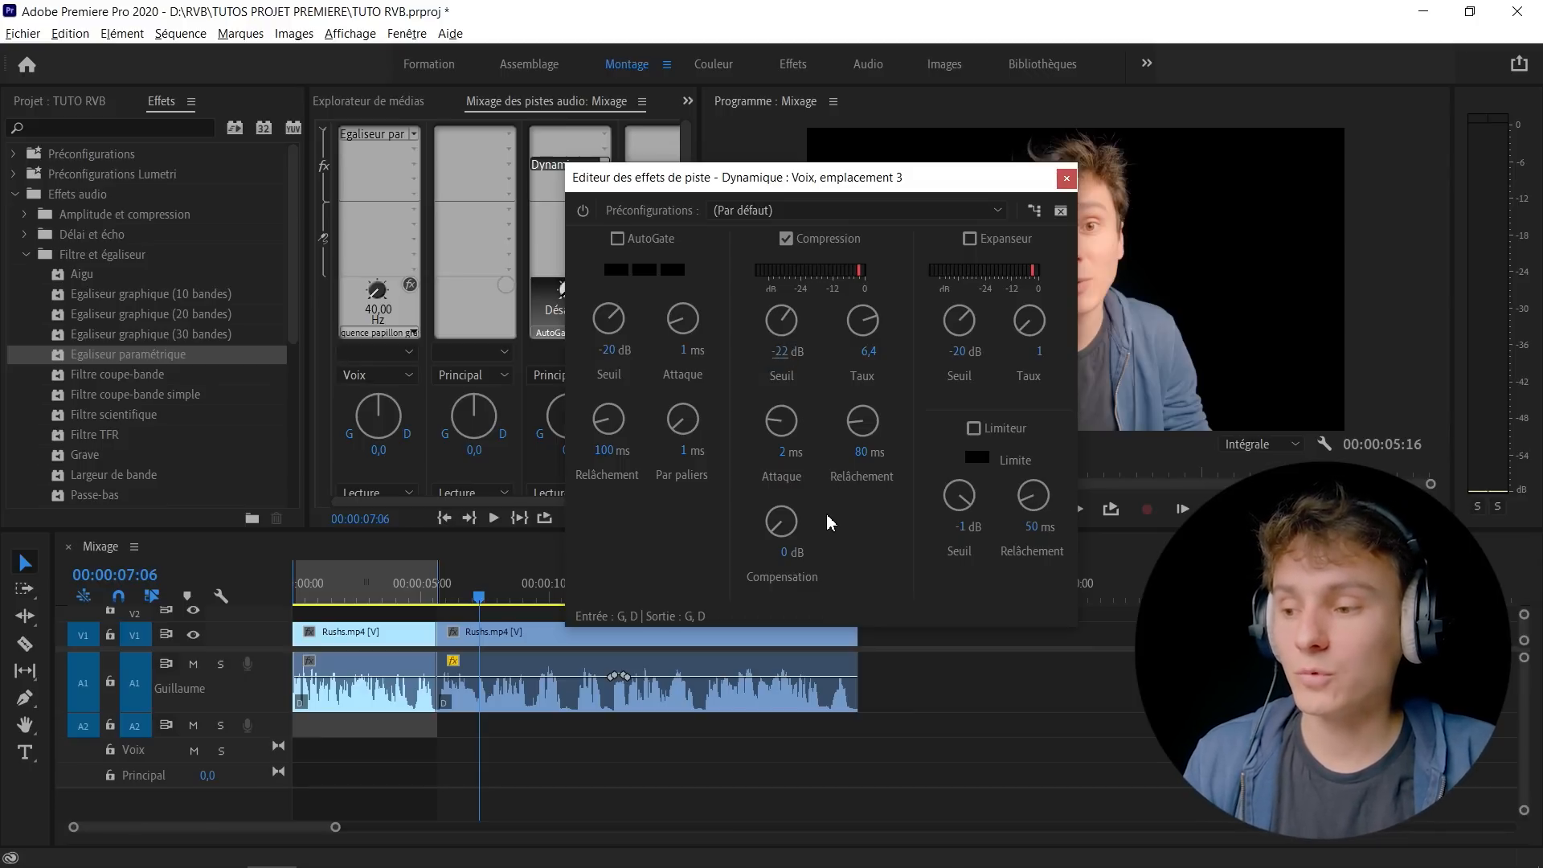
# Loop playback from the sequence start and compare the voice levels with compression switched off and on.
pyautogui.click(235, 593)
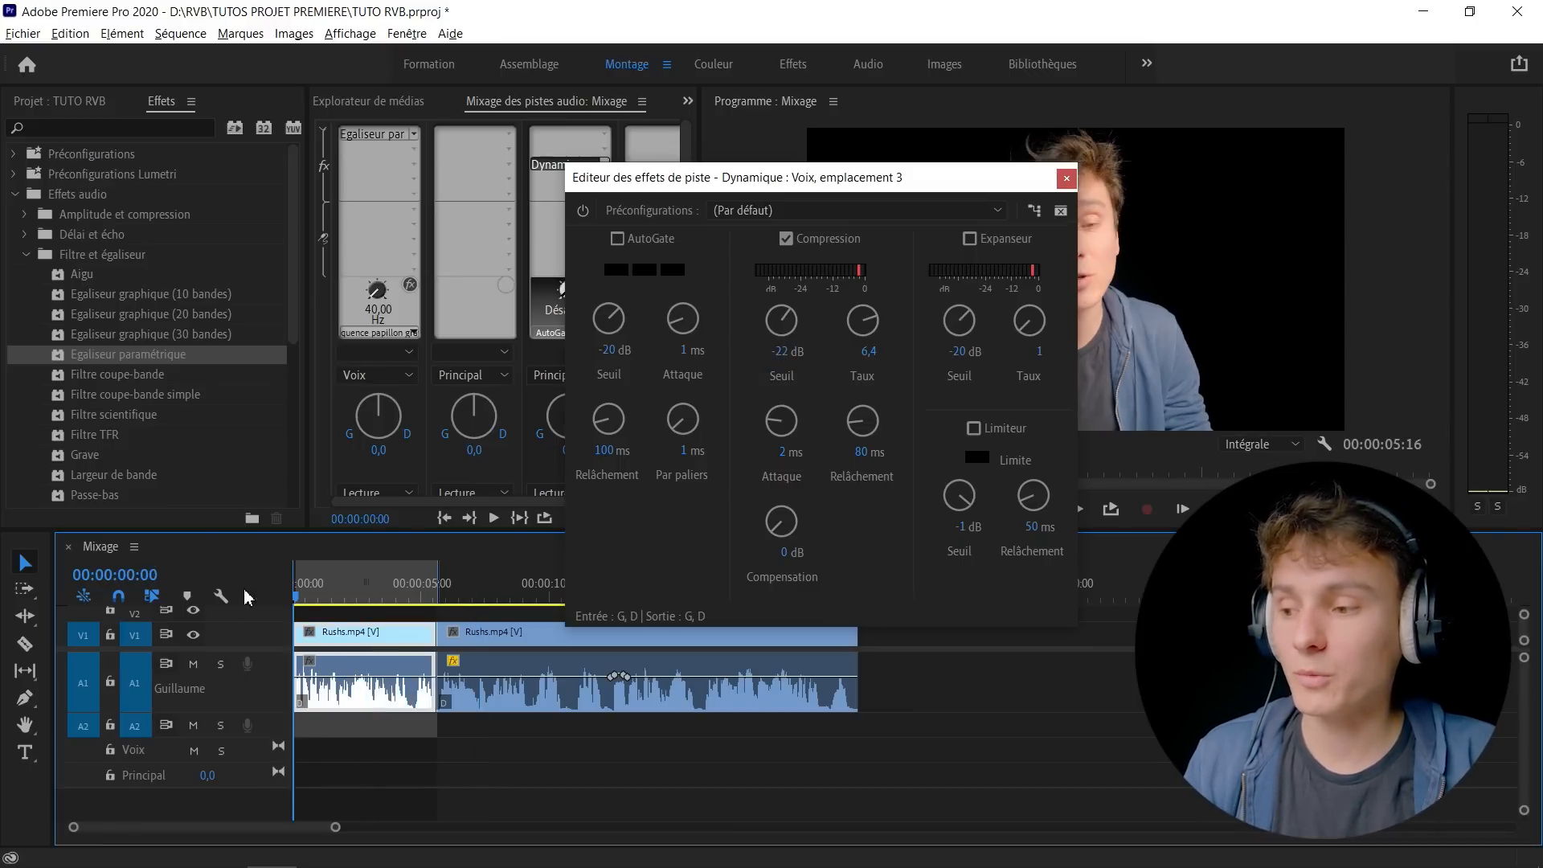
pyautogui.press('Home')
pyautogui.click(1111, 508)
pyautogui.click(787, 238)
pyautogui.press('space')
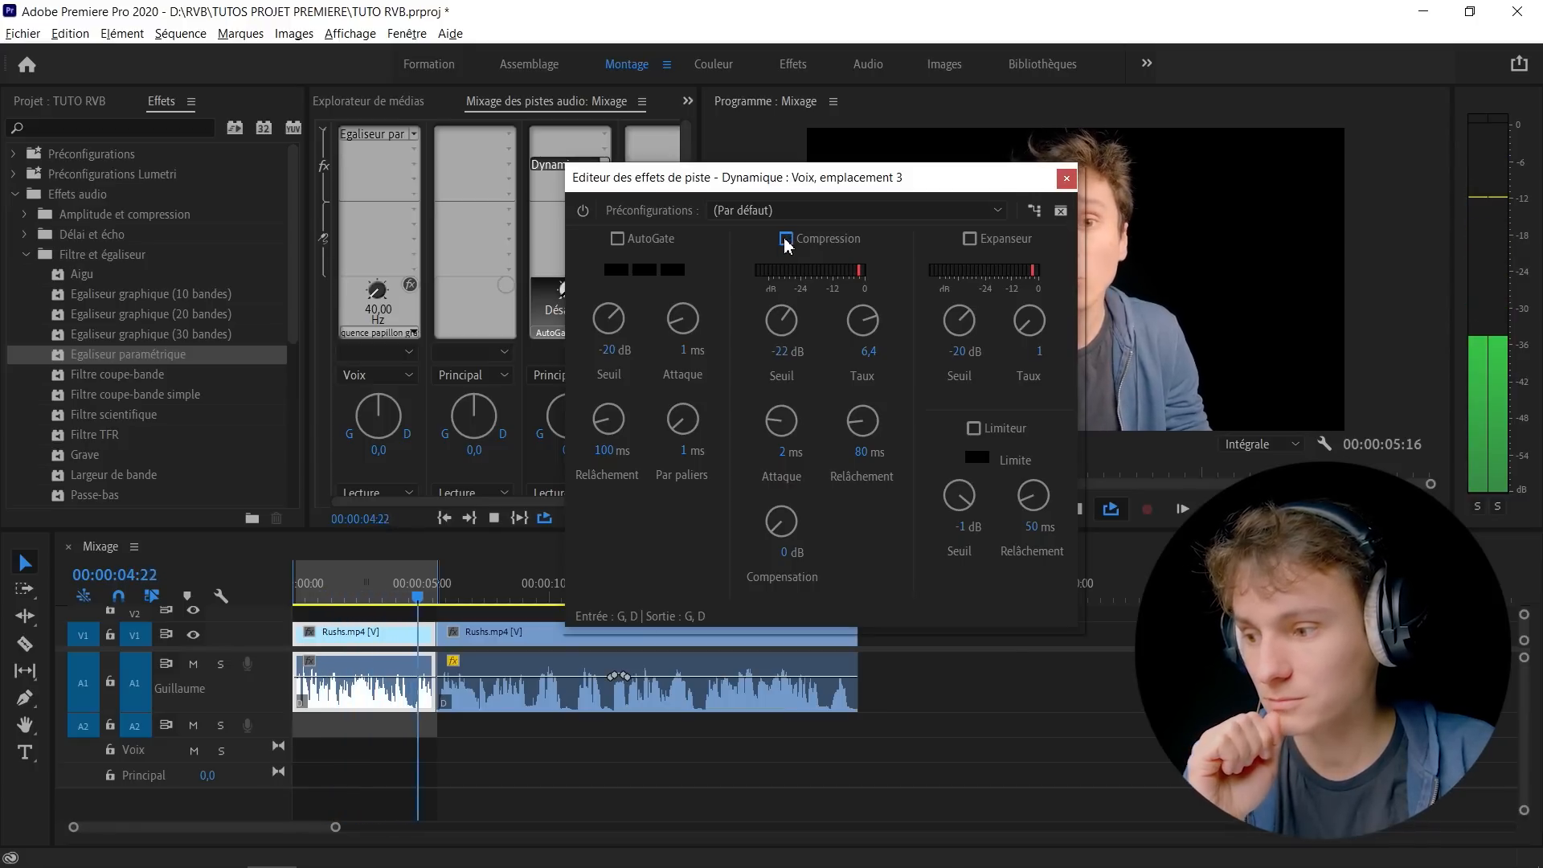
pyautogui.click(787, 239)
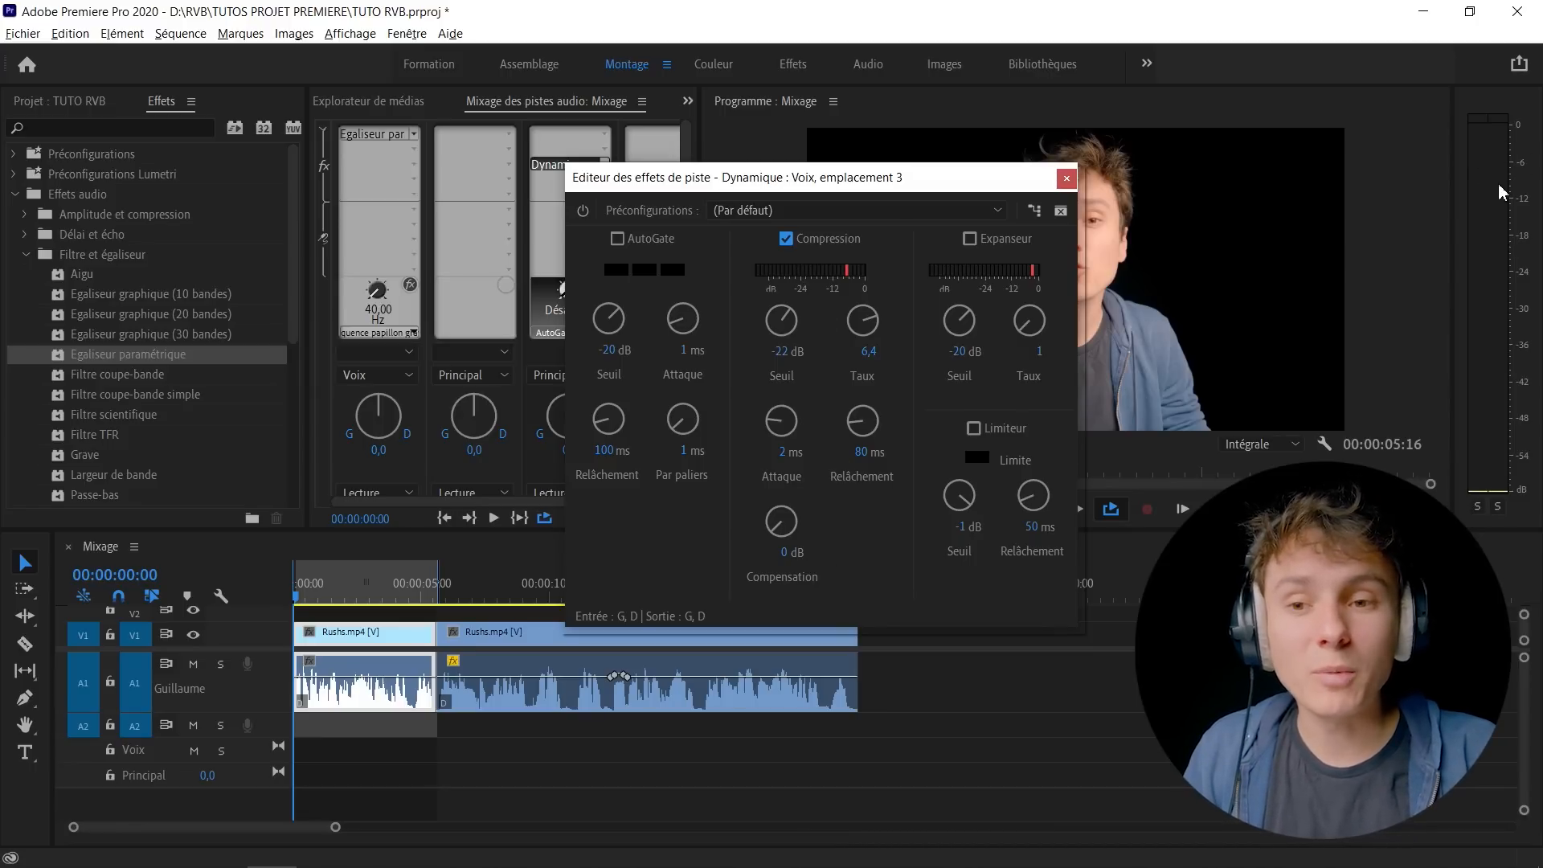
pyautogui.press('space')
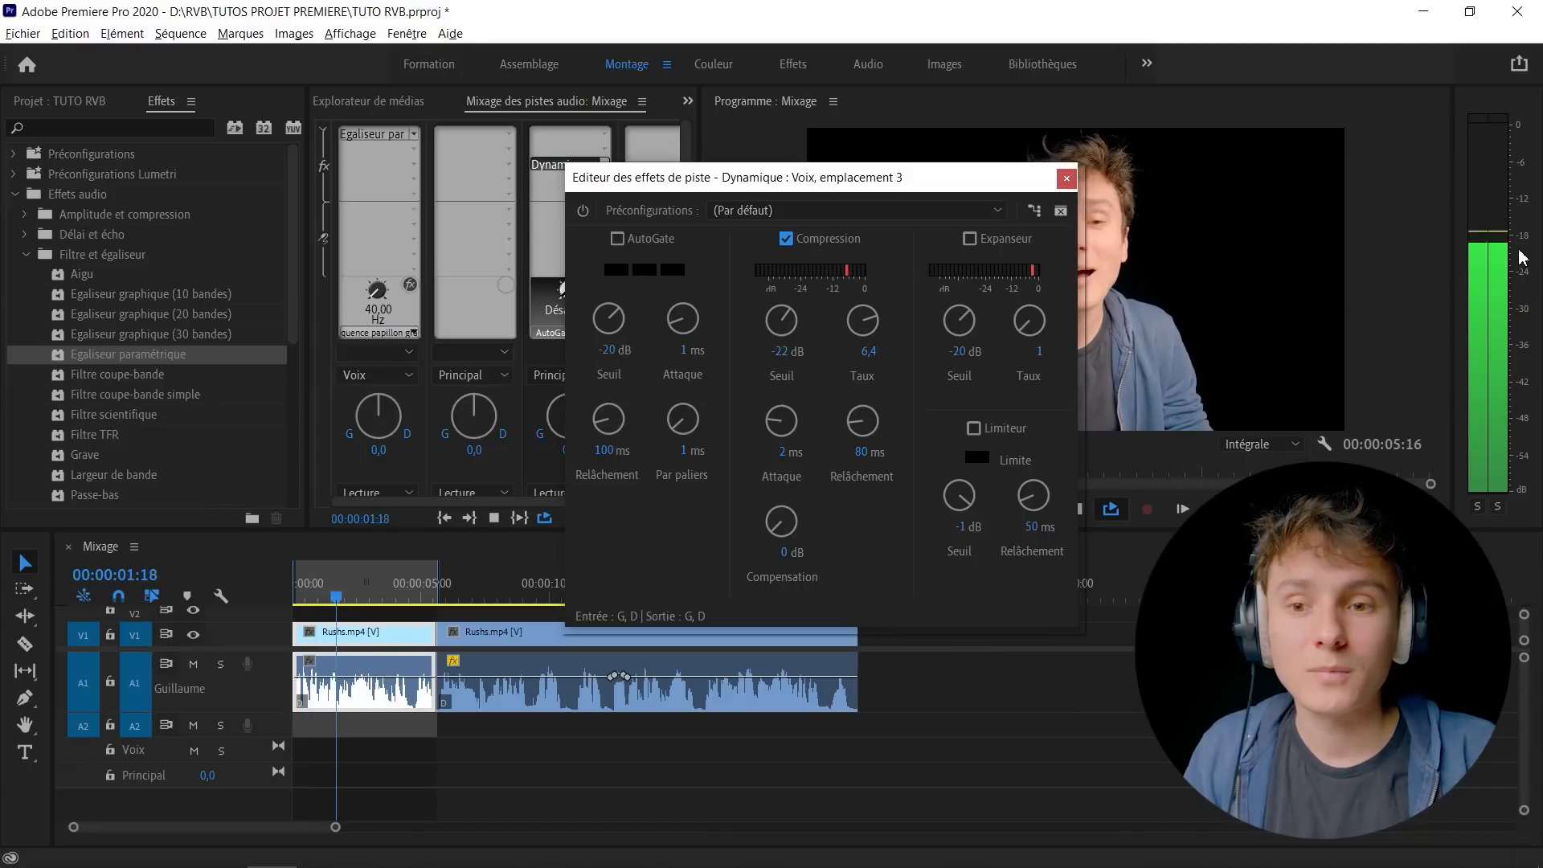
pyautogui.press('space')
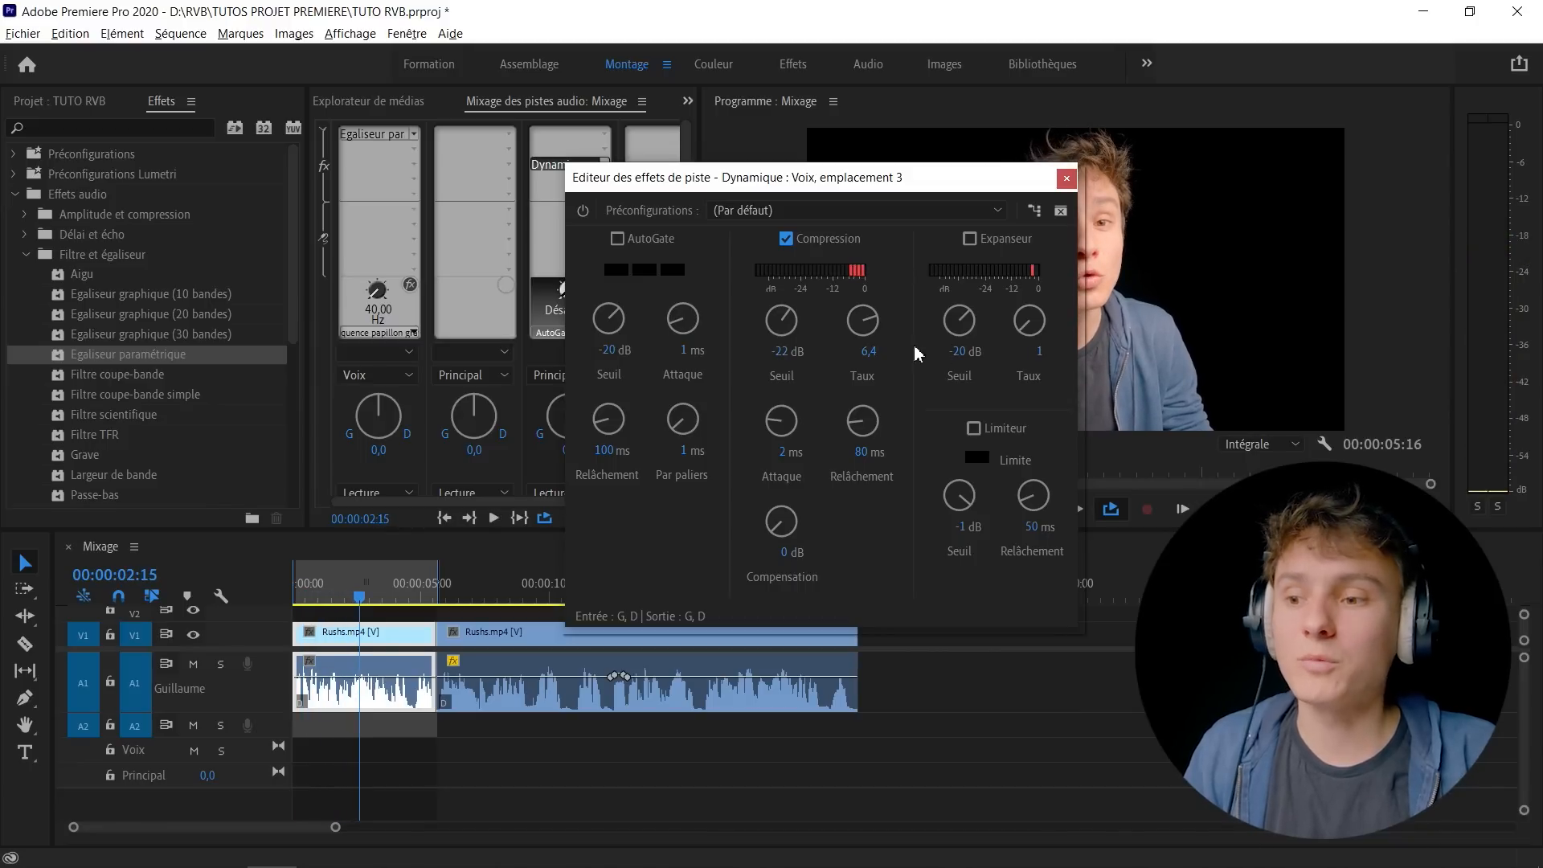
# Reduce the compressor's ratio to 2, listen to the clip, and set the makeup gain to 12 dB.
pyautogui.click(874, 352)
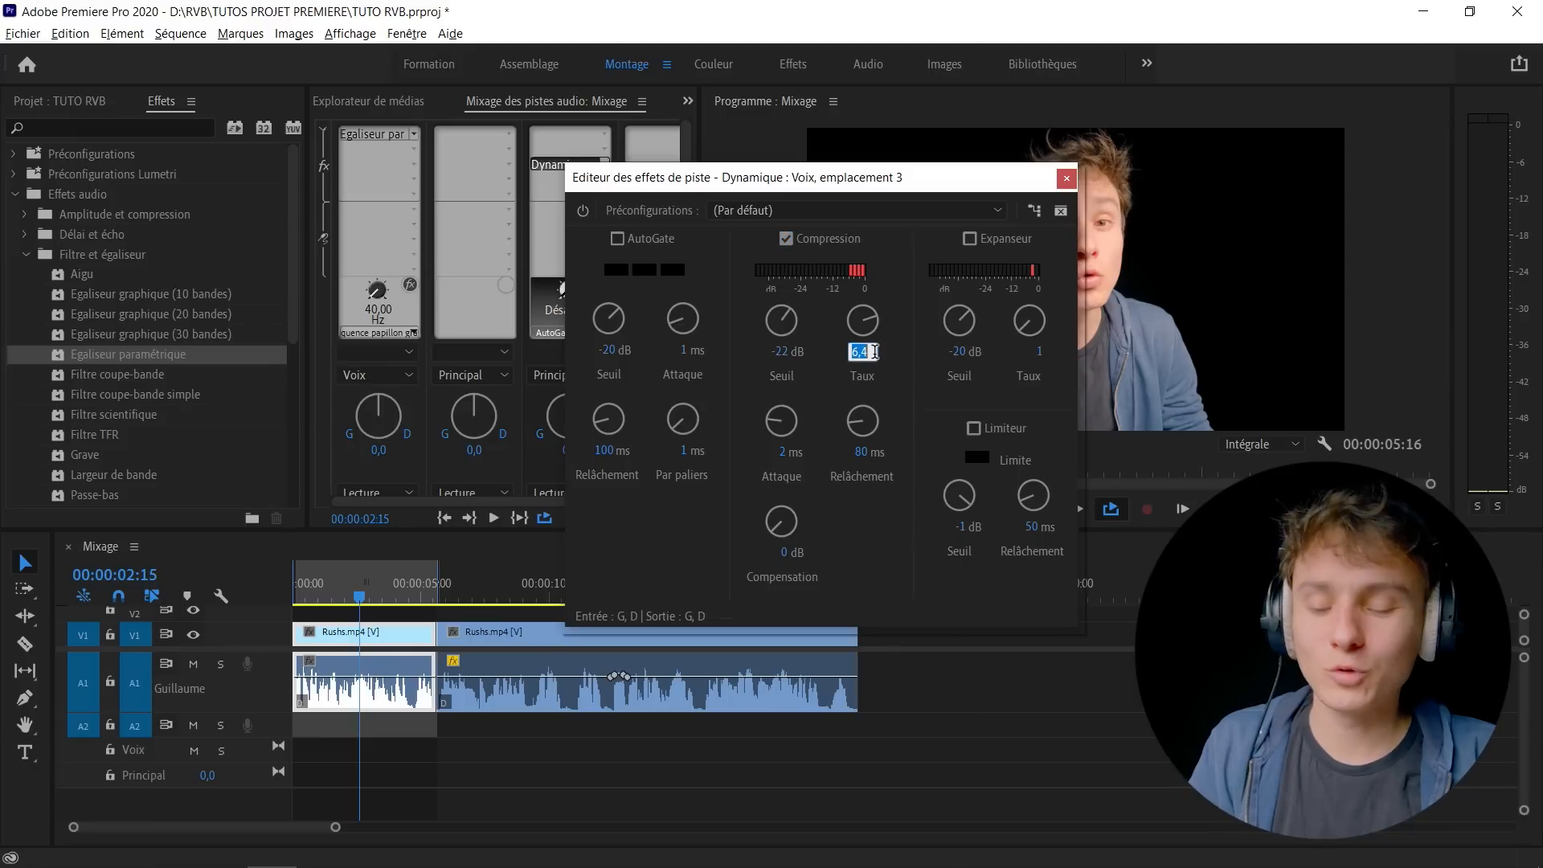
pyautogui.write('2')
pyautogui.press('Return')
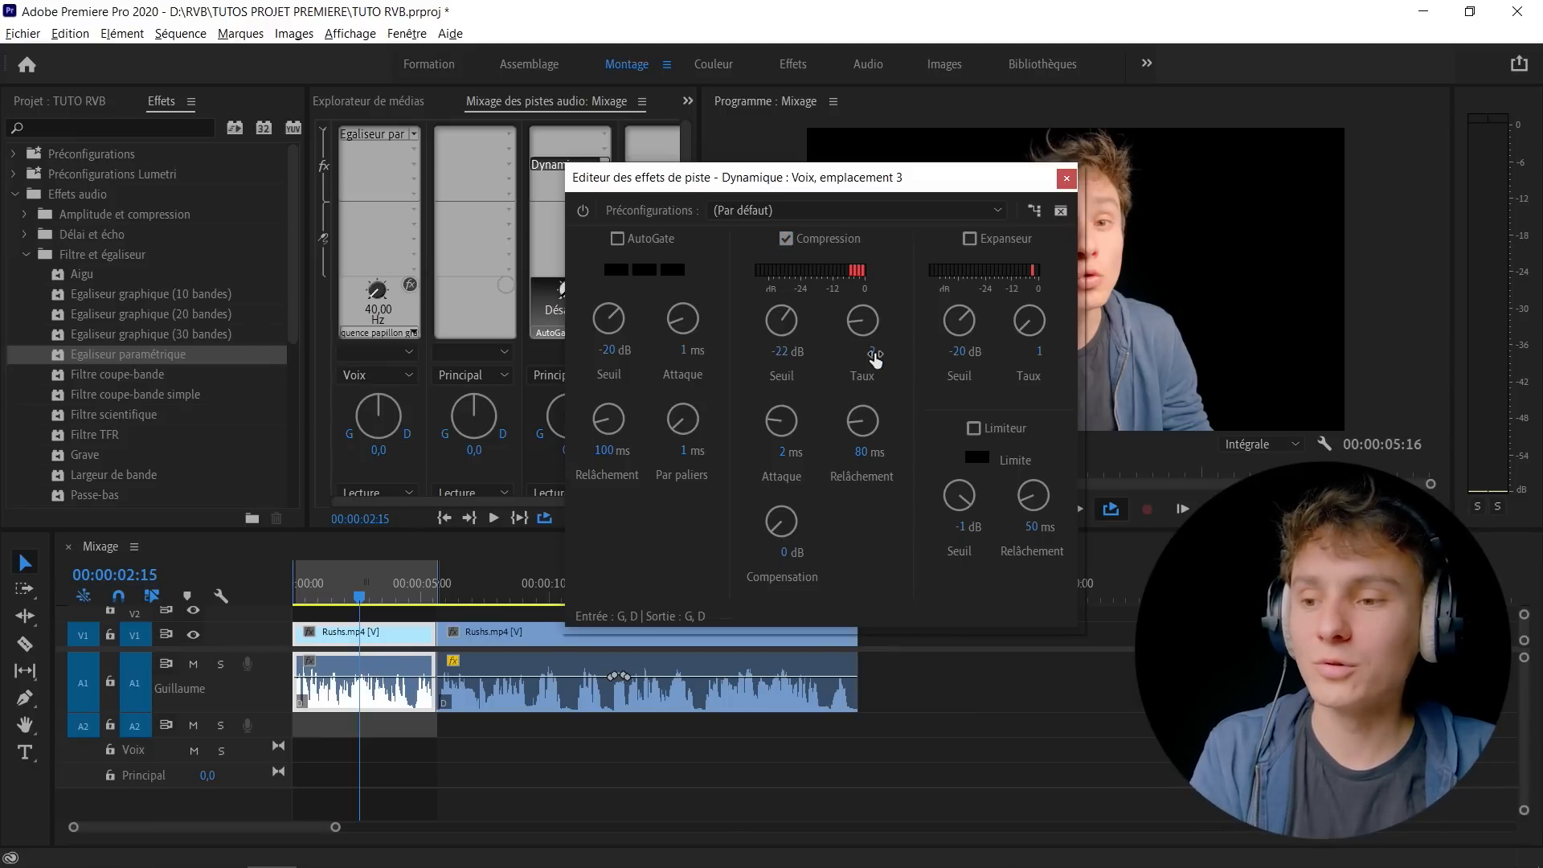
pyautogui.press('space')
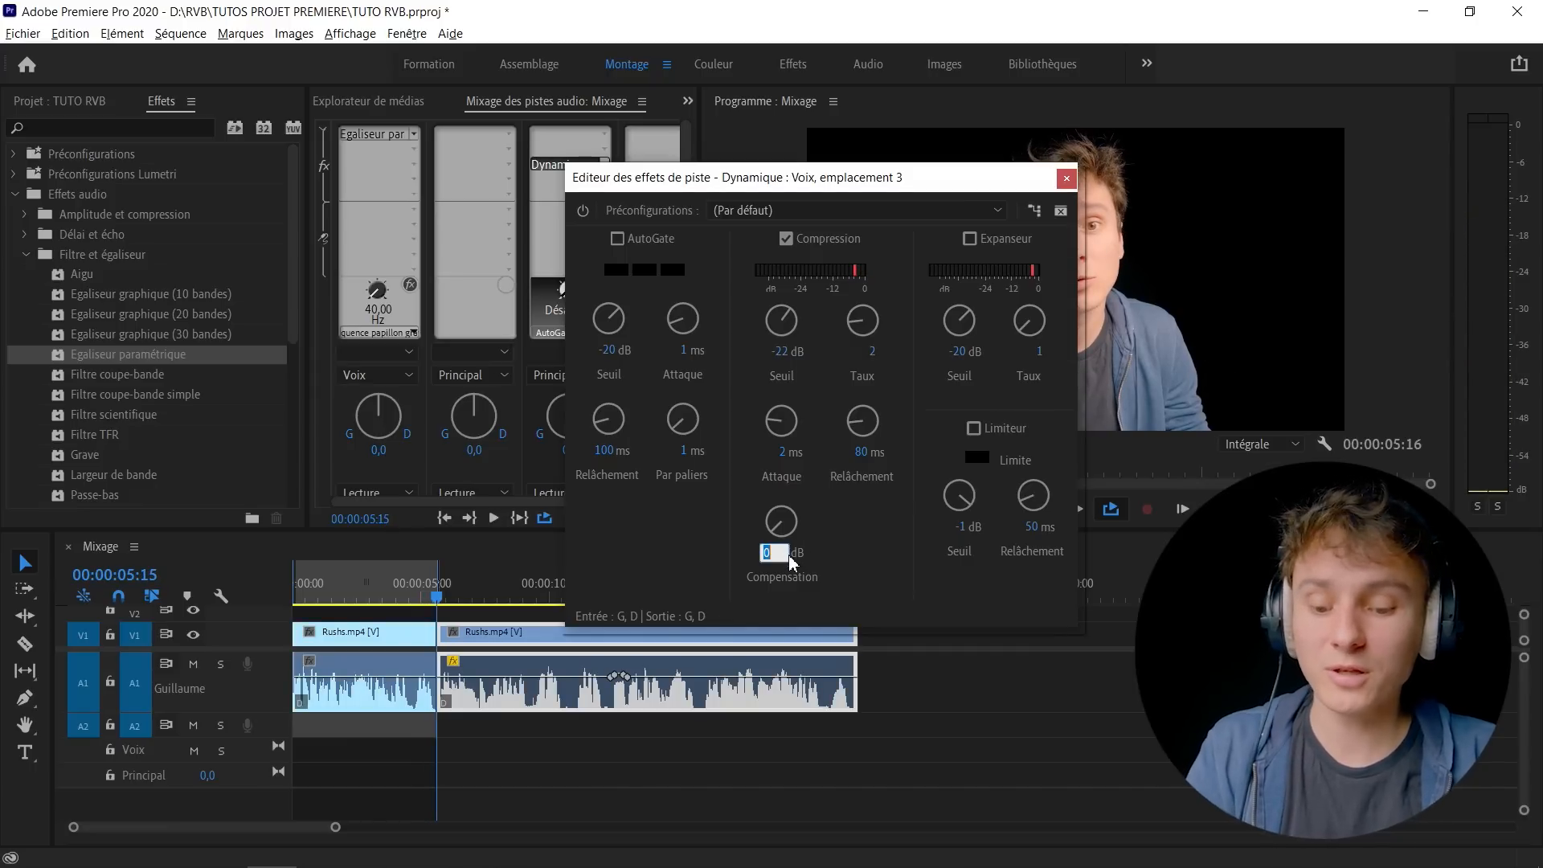
pyautogui.write('12')
pyautogui.press('Return')
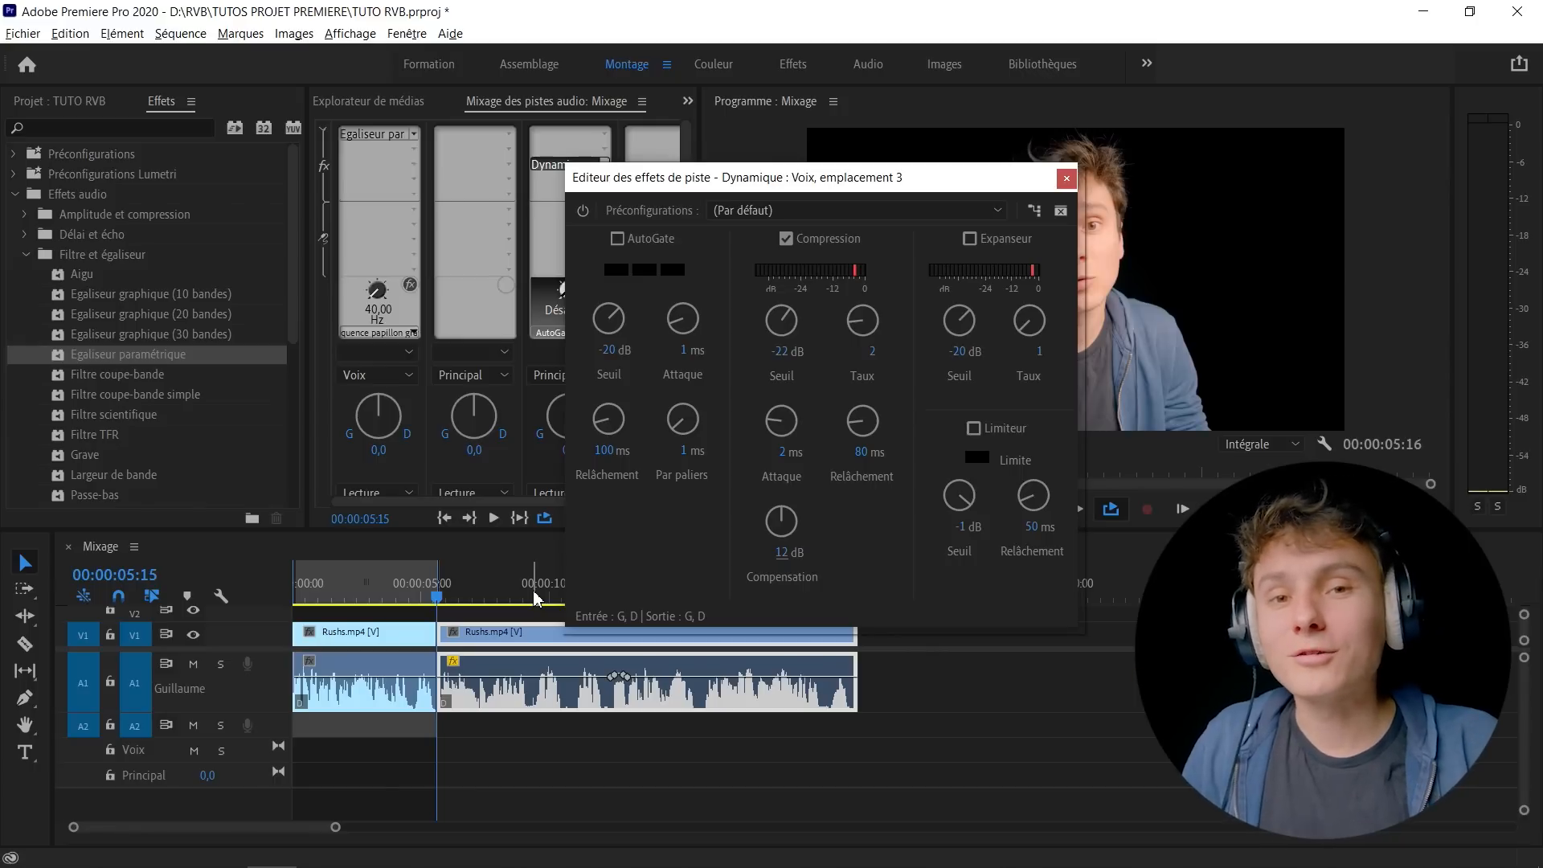
# Play the first clip with the Voix Dynamique effect active and bypassed to compare the sound.
pyautogui.click(707, 717)
pyautogui.press('space')
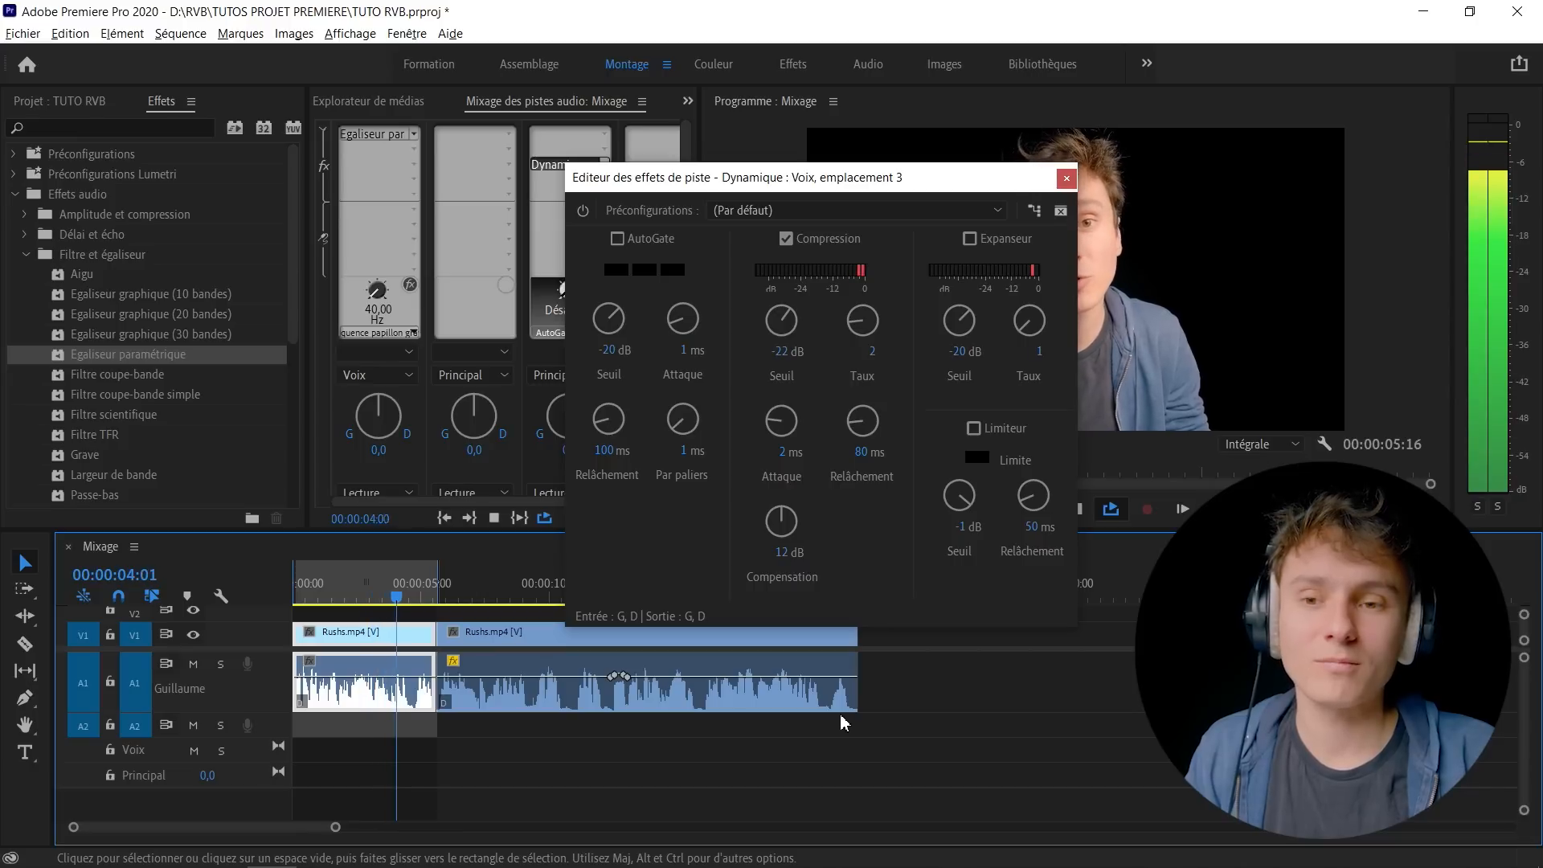
pyautogui.press('space')
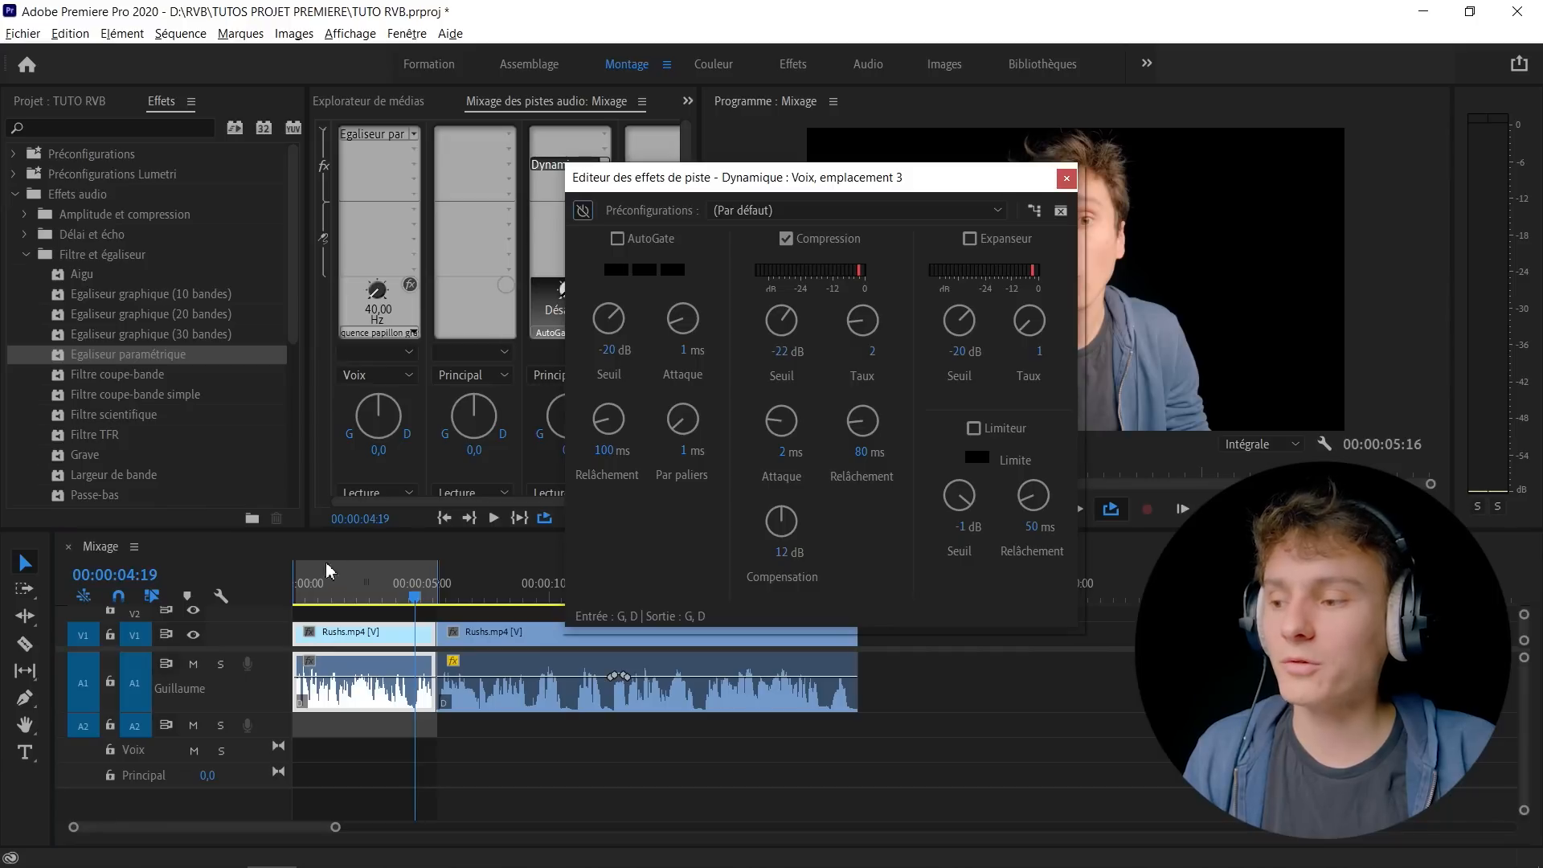
pyautogui.click(295, 601)
pyautogui.press('space')
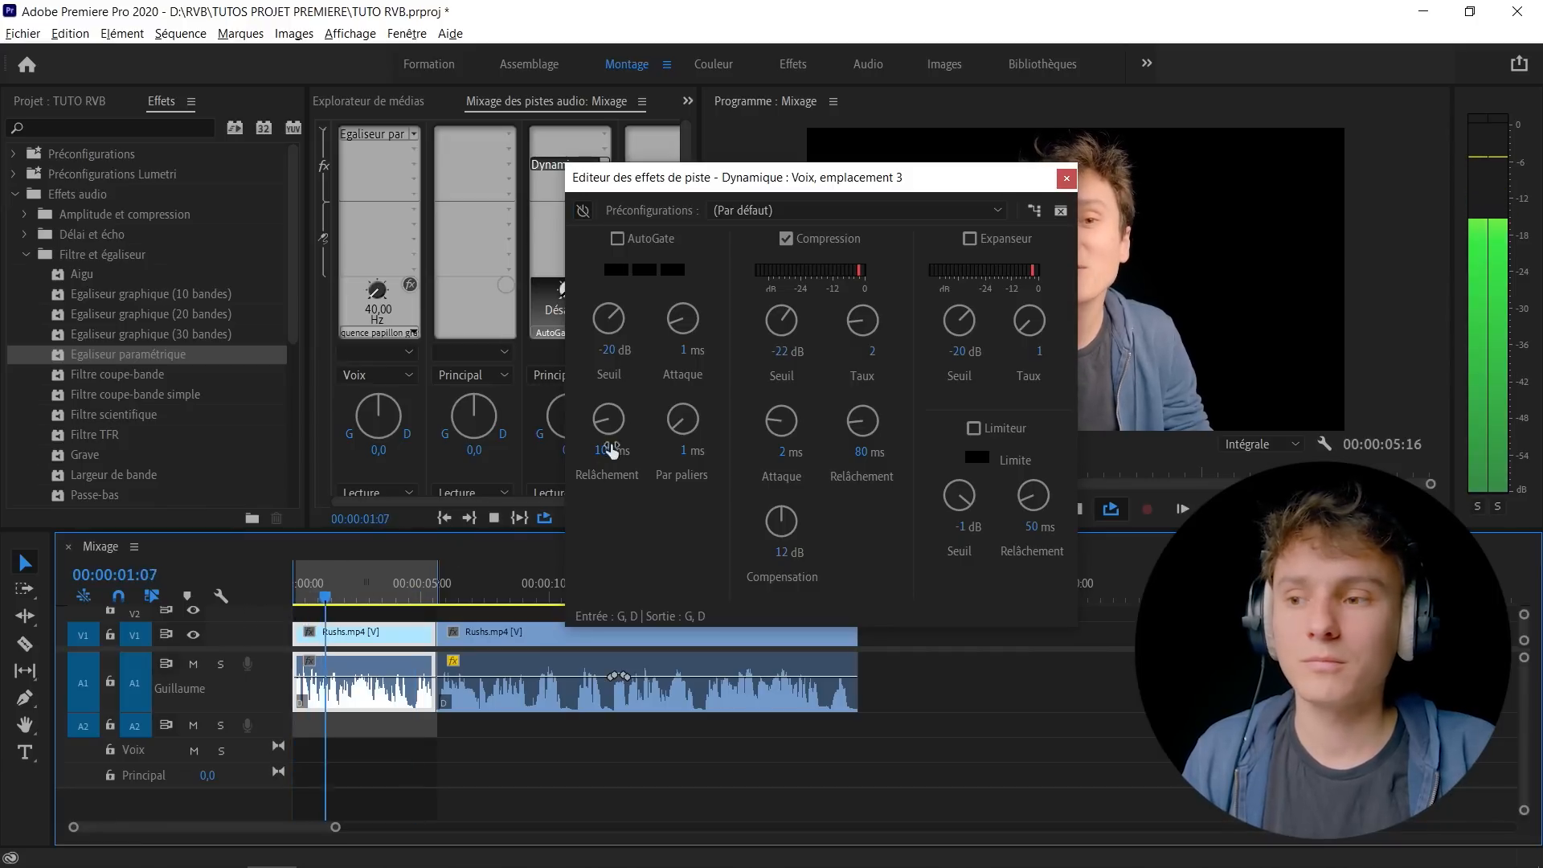
pyautogui.click(295, 601)
pyautogui.press('space')
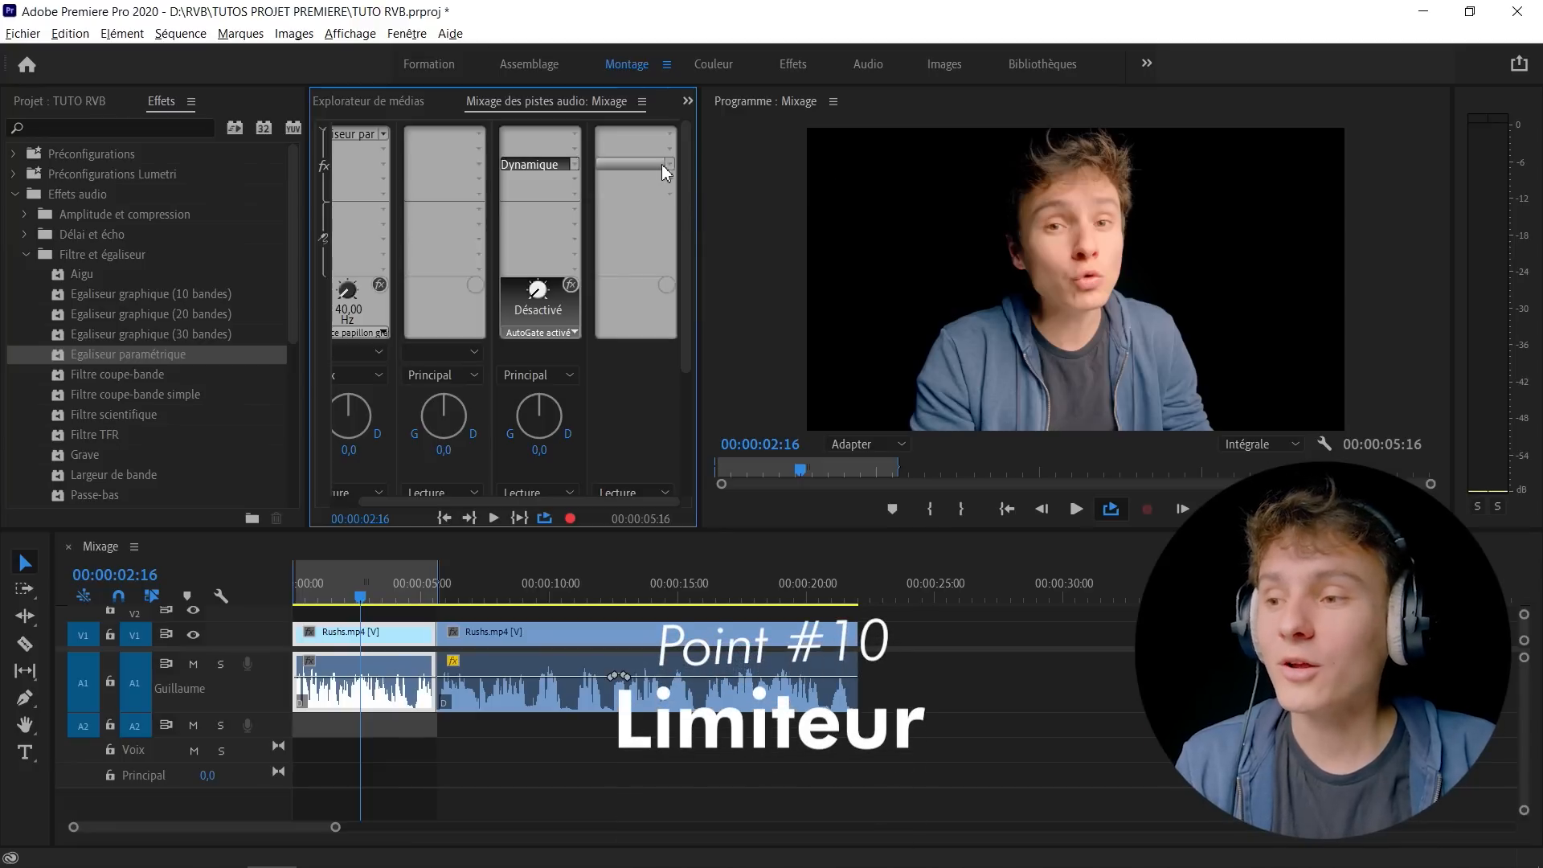
# Insert the Dynamique effect in the Principal track's third slot, enable its limiter, and close the editor.
pyautogui.click(671, 165)
pyautogui.moveTo(677, 209)
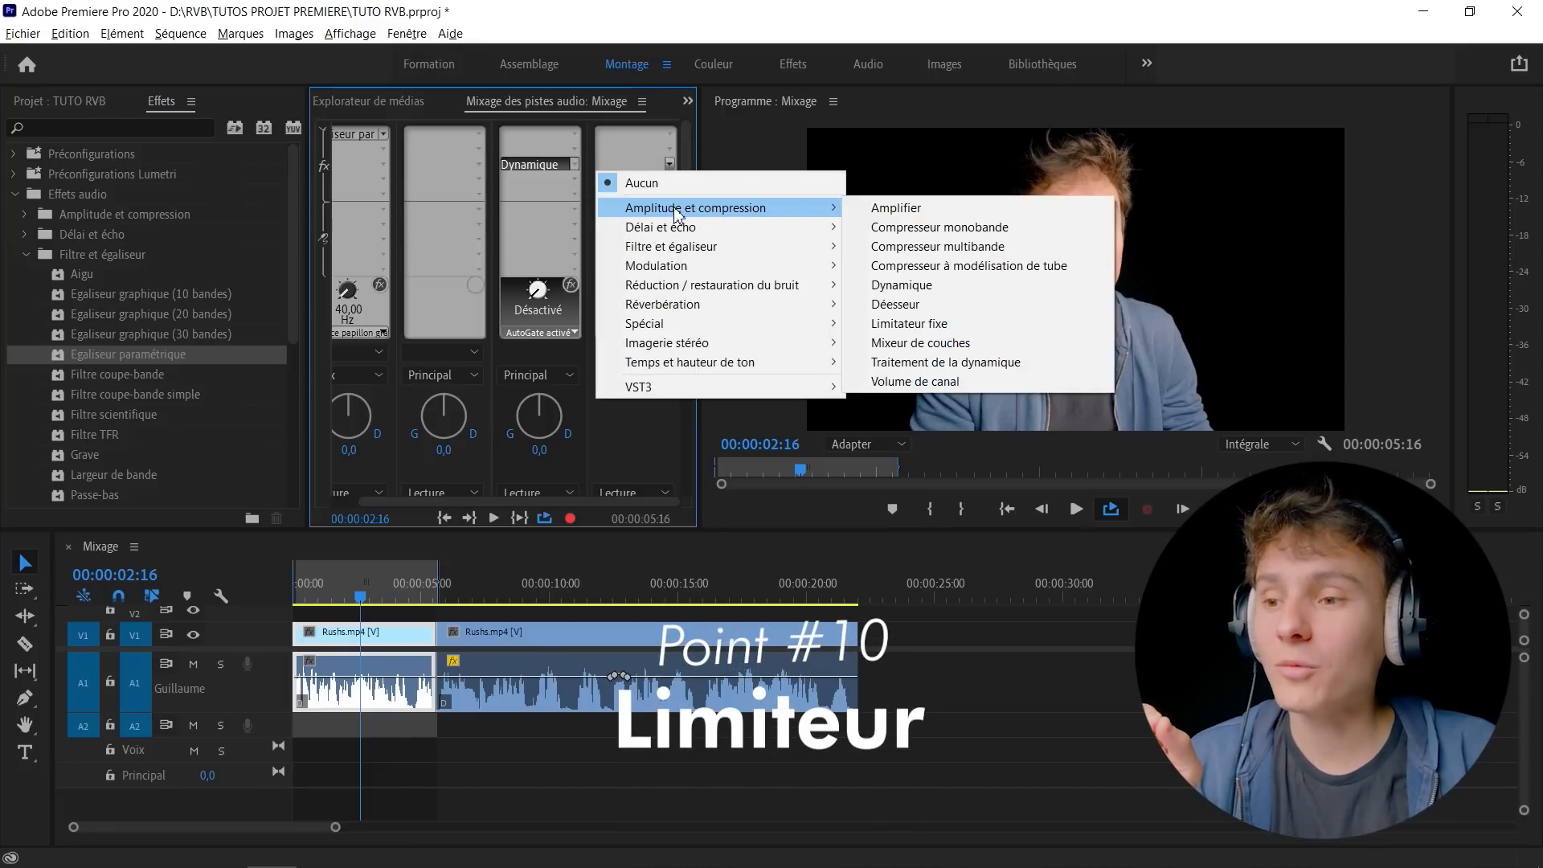
pyautogui.click(919, 286)
pyautogui.doubleClick(630, 164)
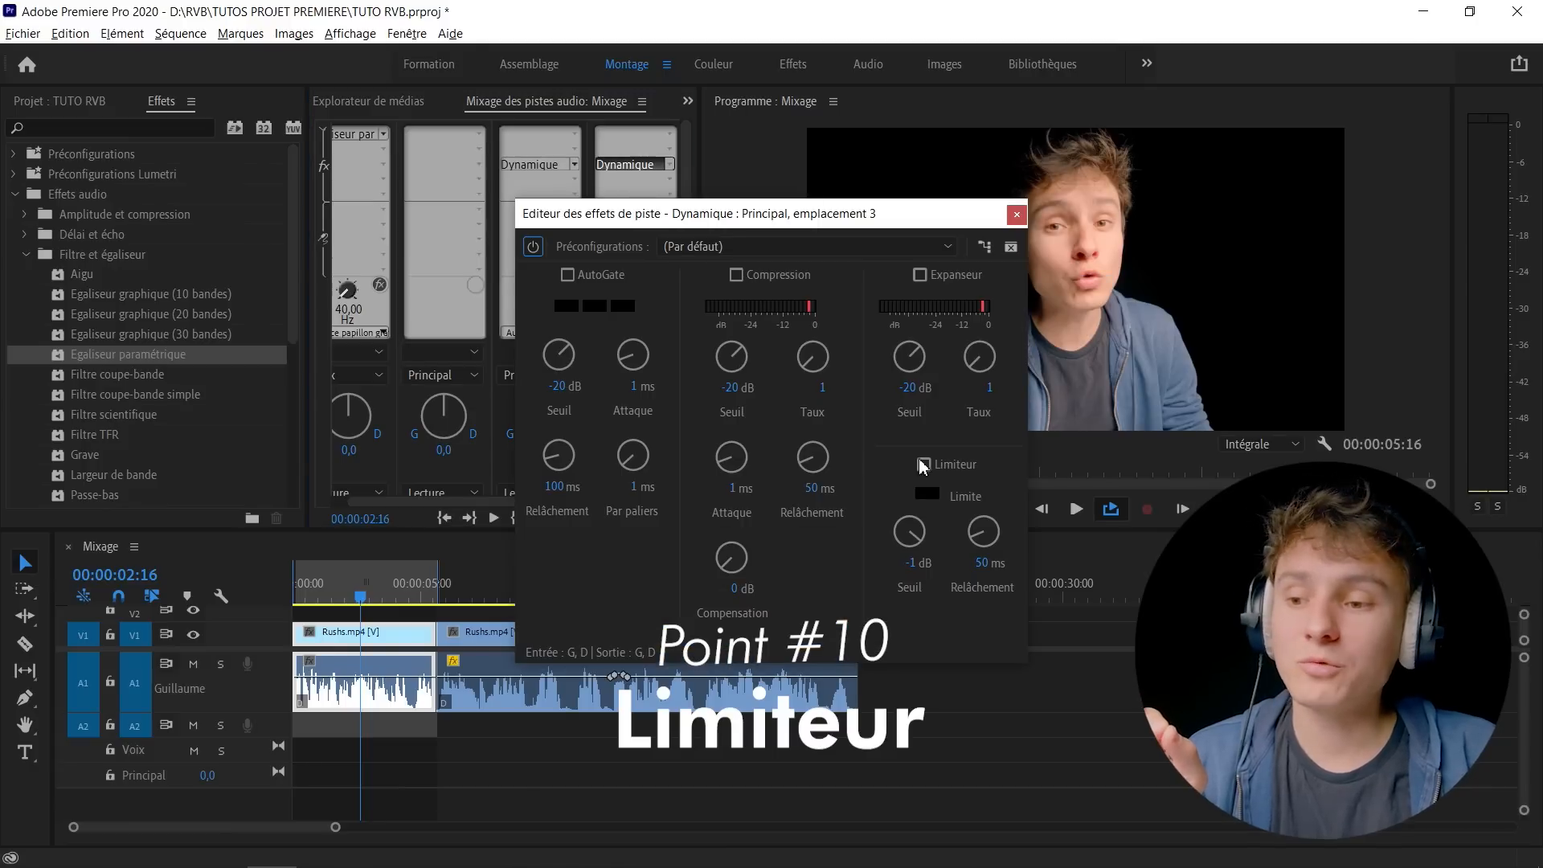
pyautogui.click(923, 464)
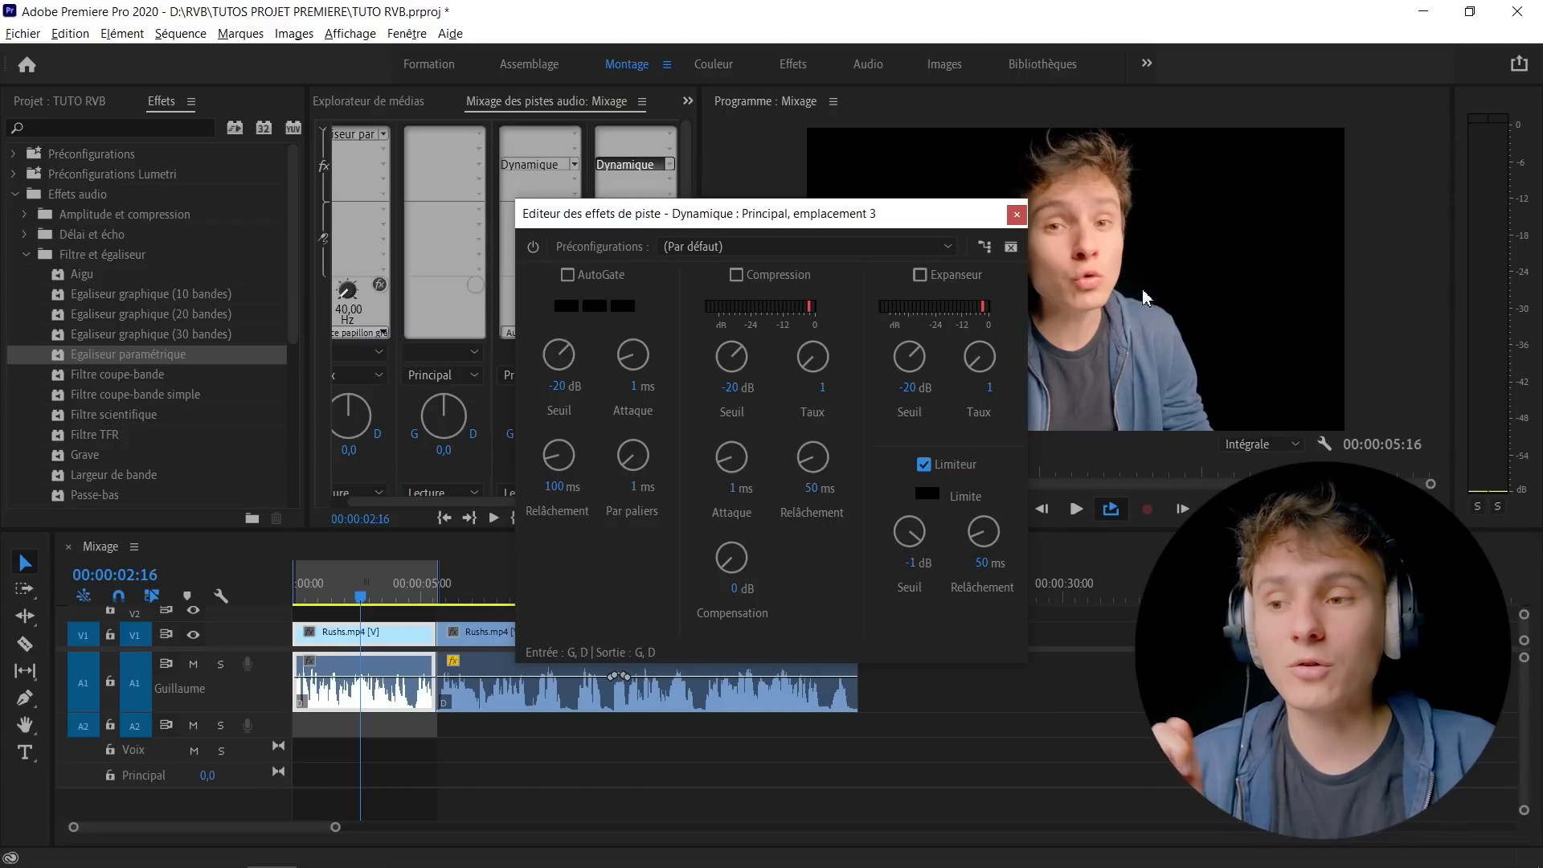
pyautogui.click(1017, 215)
# Raise the audio gain of the first clip on track A1 by 20 dB.
pyautogui.click(323, 585)
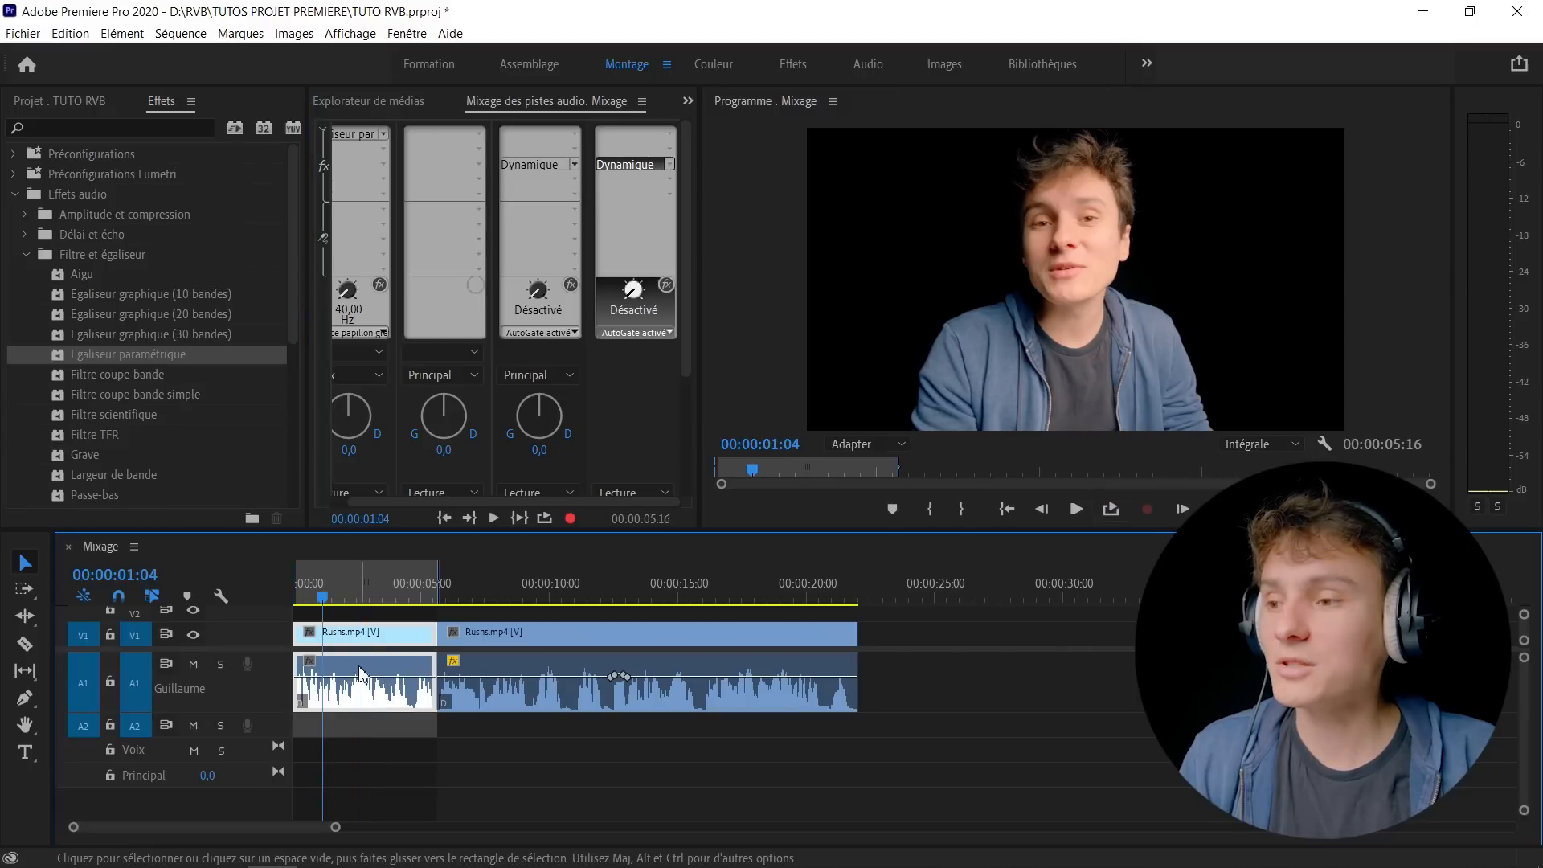
pyautogui.rightClick(359, 679)
pyautogui.click(434, 553)
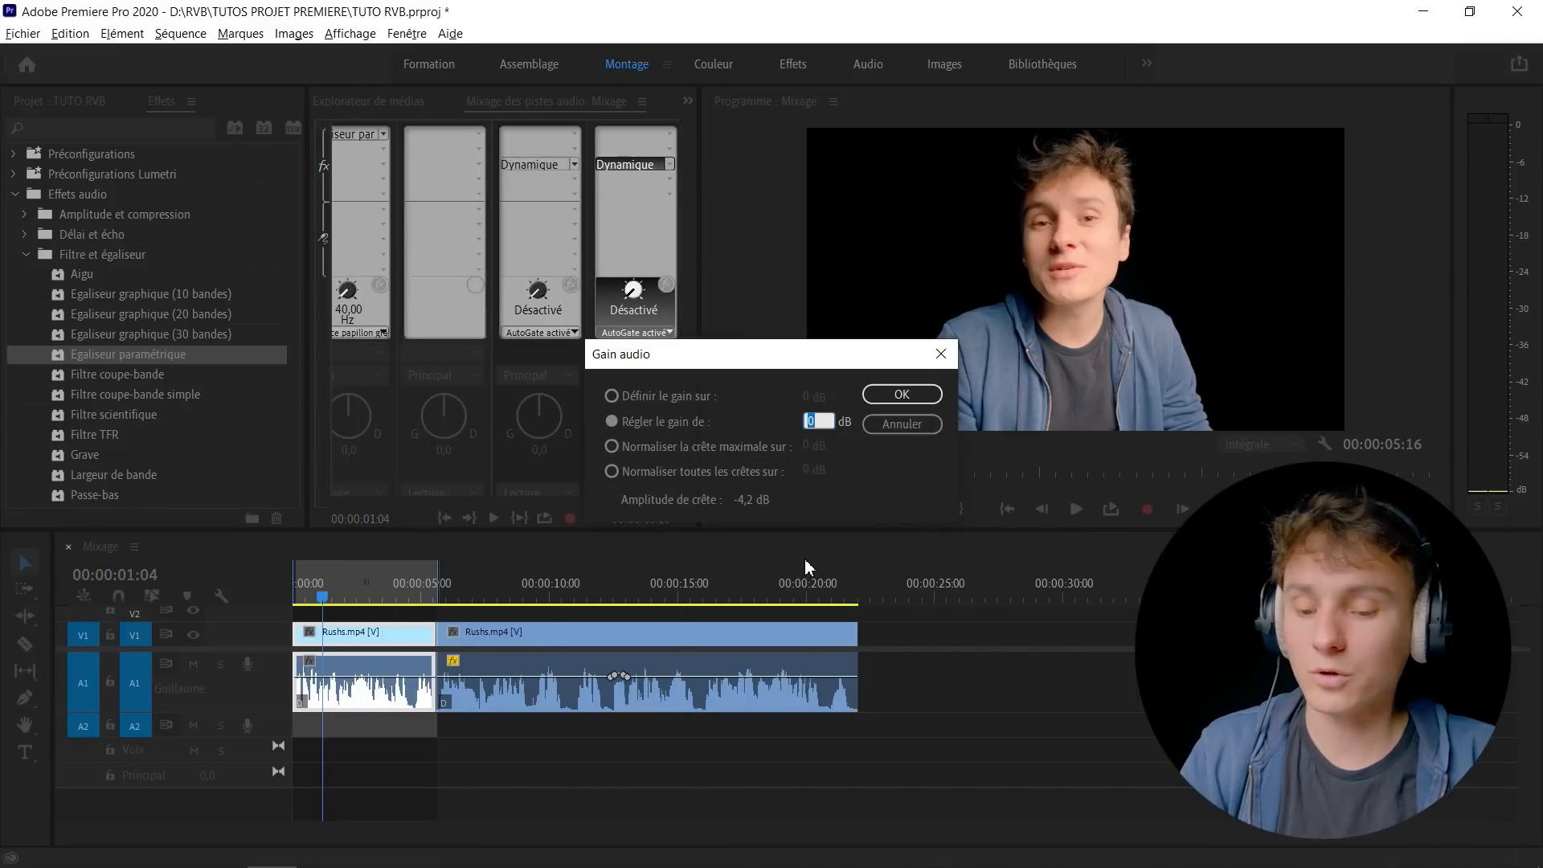
pyautogui.write('20')
pyautogui.press('Return')
# Play the amplified clip from the sequence start and check the limited output on the audio meters.
pyautogui.click(295, 585)
pyautogui.press('space')
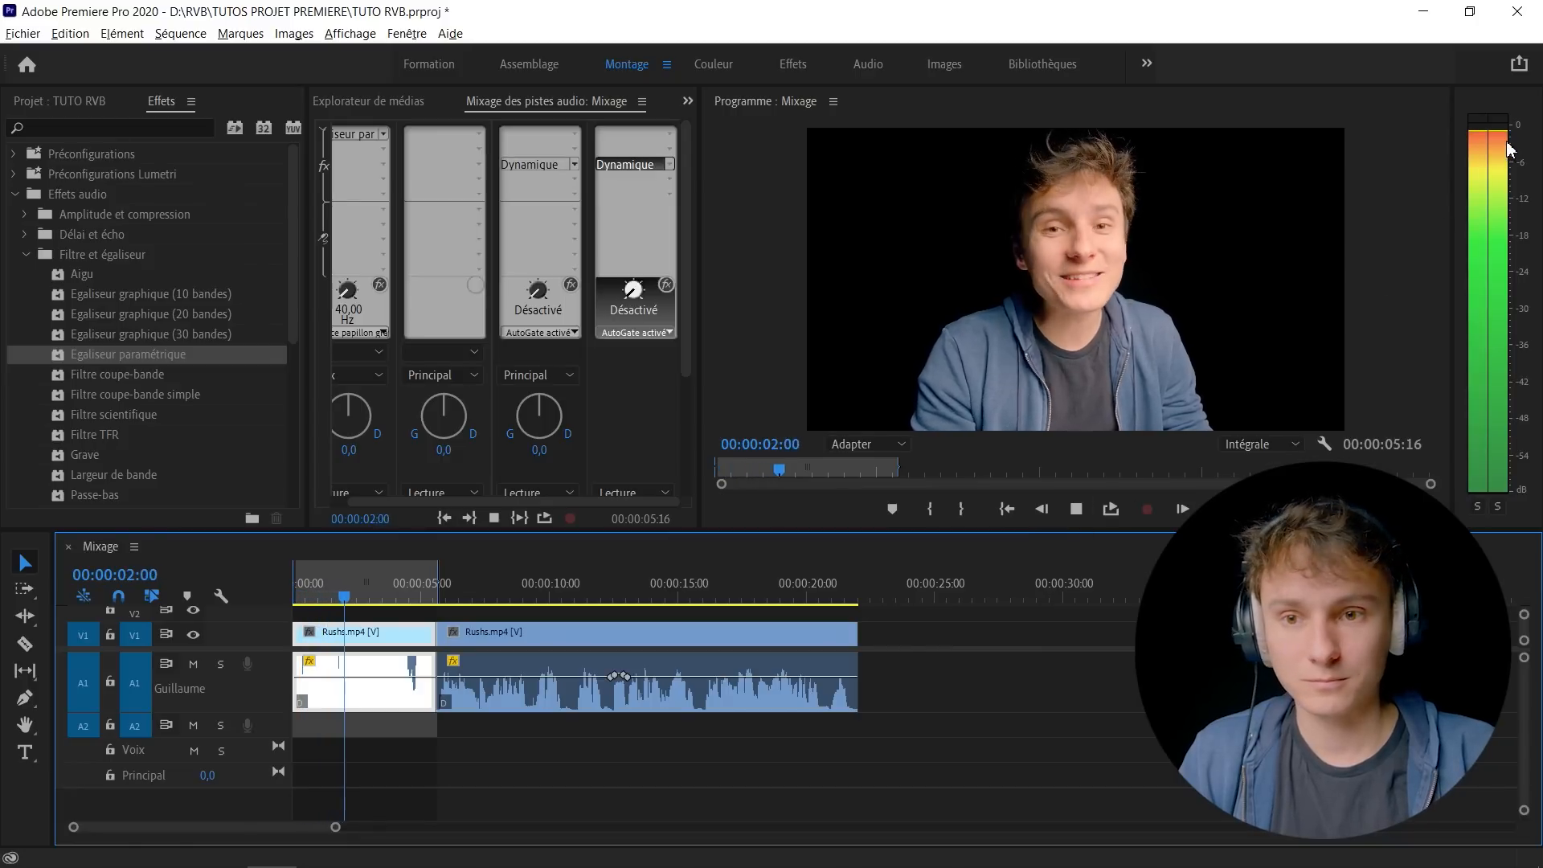
pyautogui.press('space')
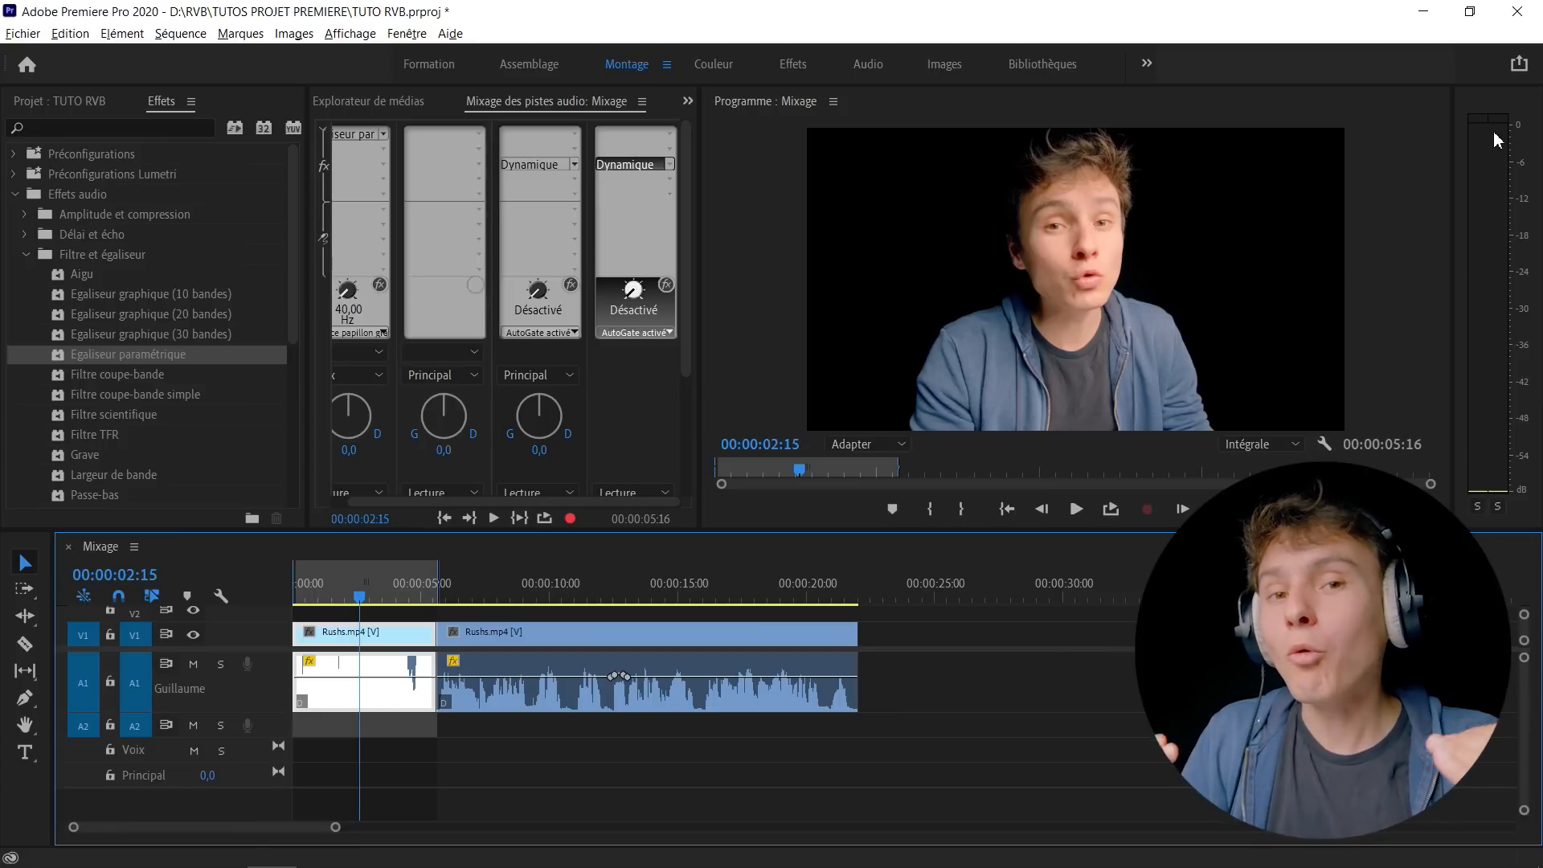
pyautogui.press('Home')
pyautogui.press('space')
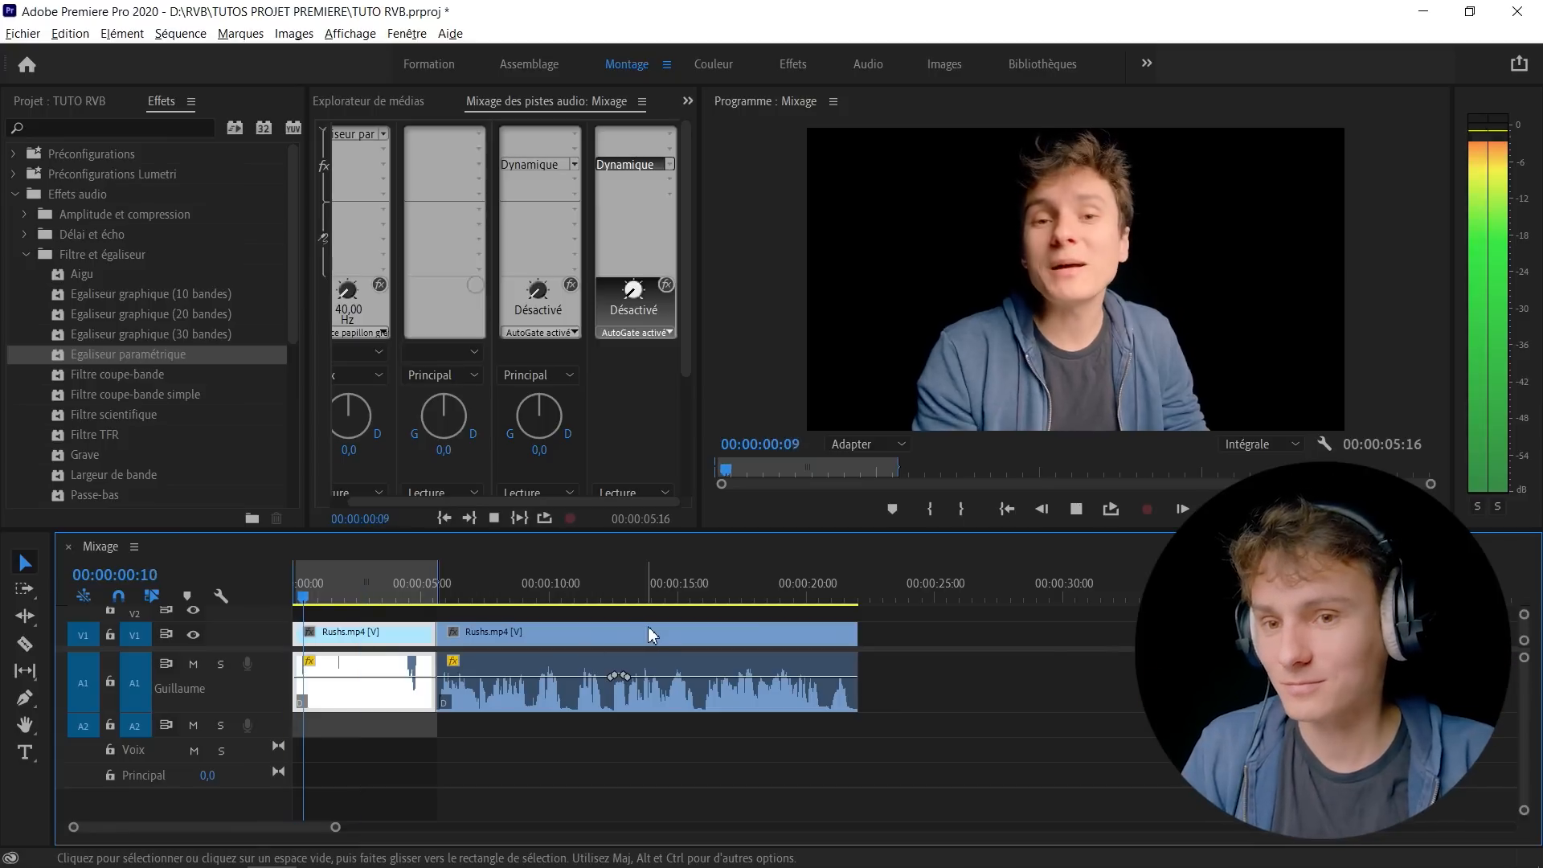